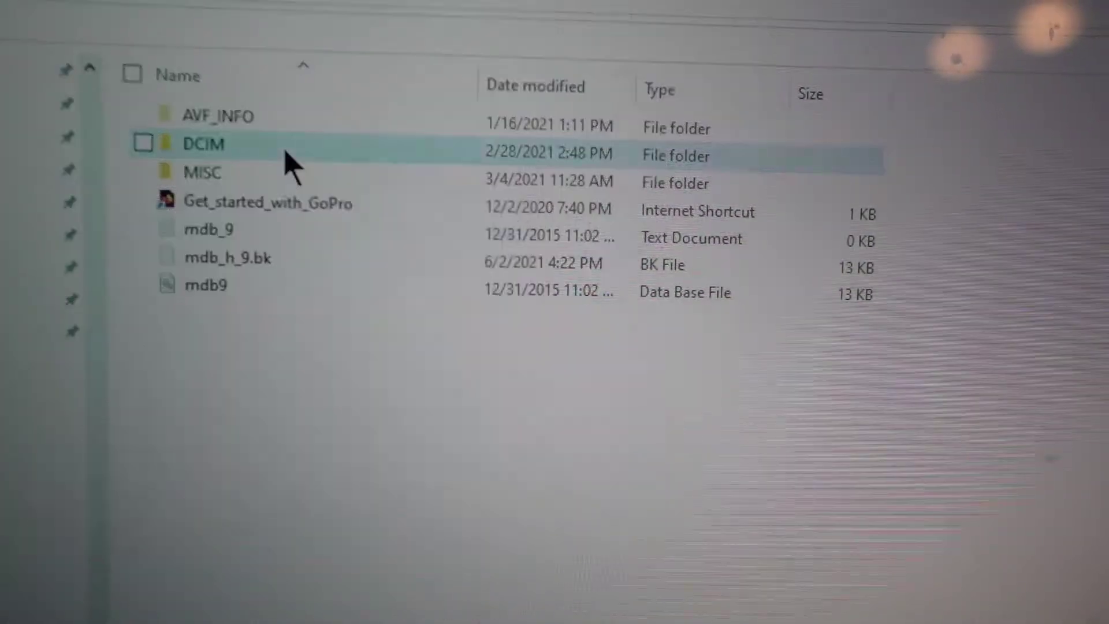
# - Open DCIM > 100GOPRO and preview the GX011531 clip before closing the player
pyautogui.doubleClick(284, 153)
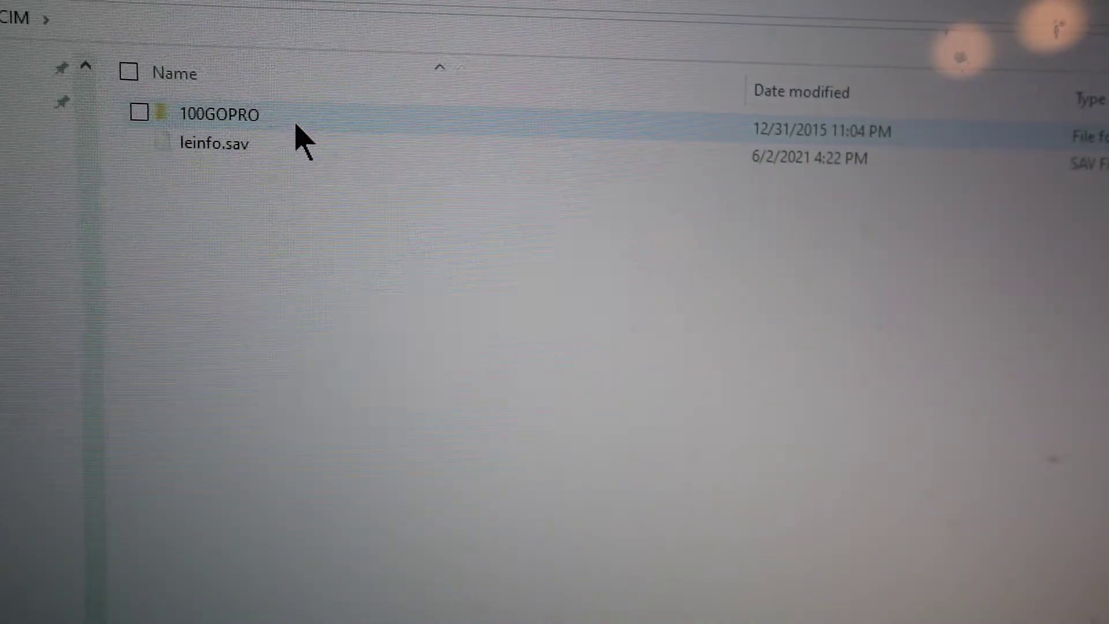
pyautogui.doubleClick(296, 124)
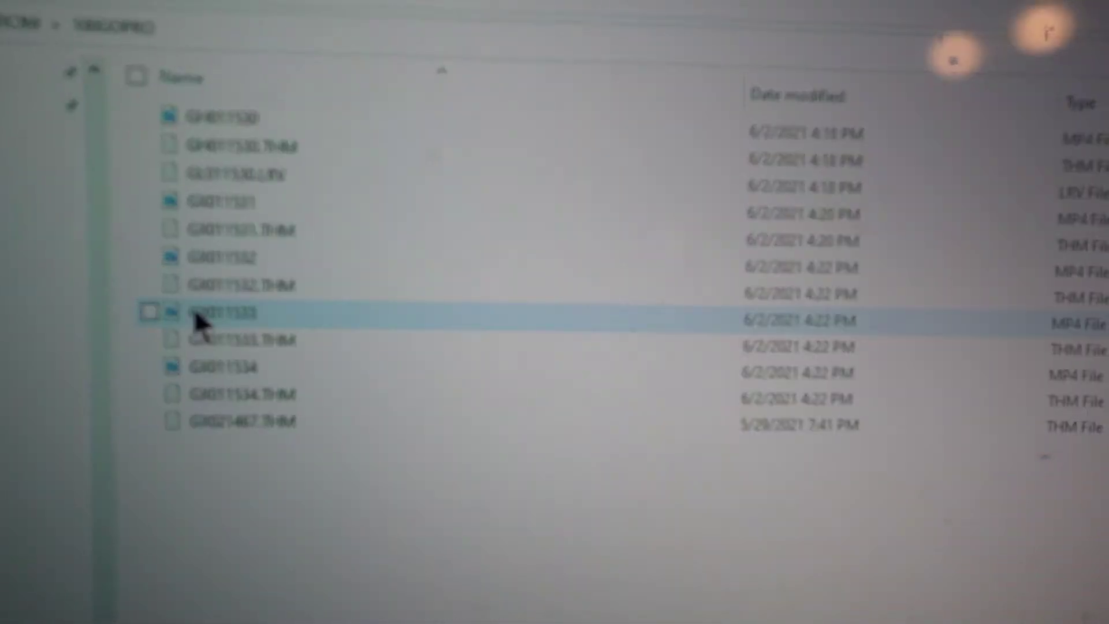
pyautogui.doubleClick(212, 200)
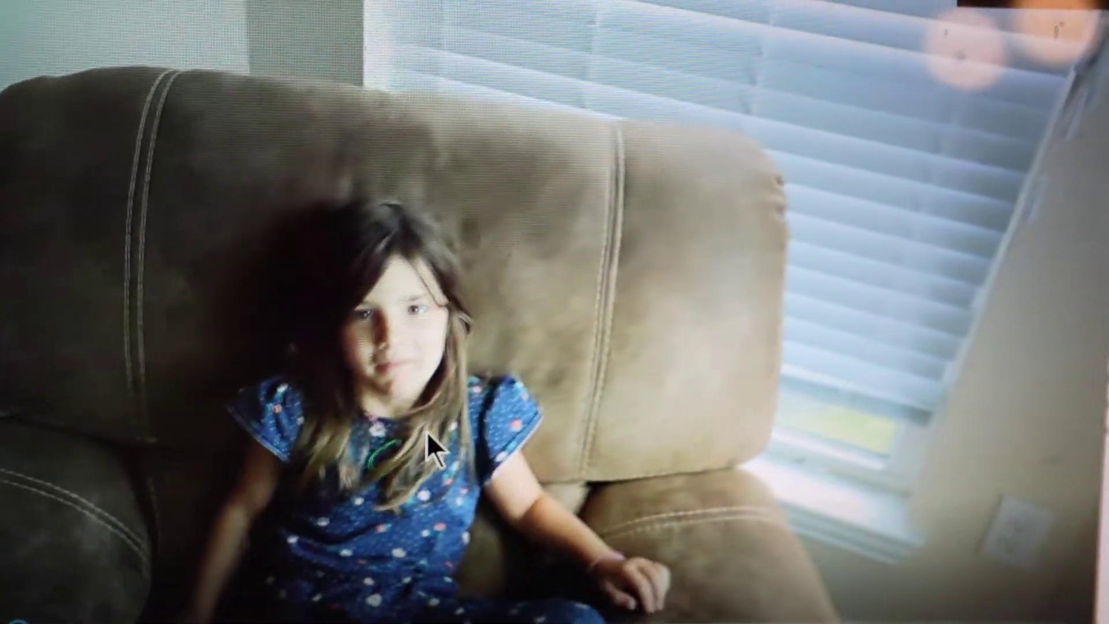
pyautogui.hotkey('alt', 'F4')
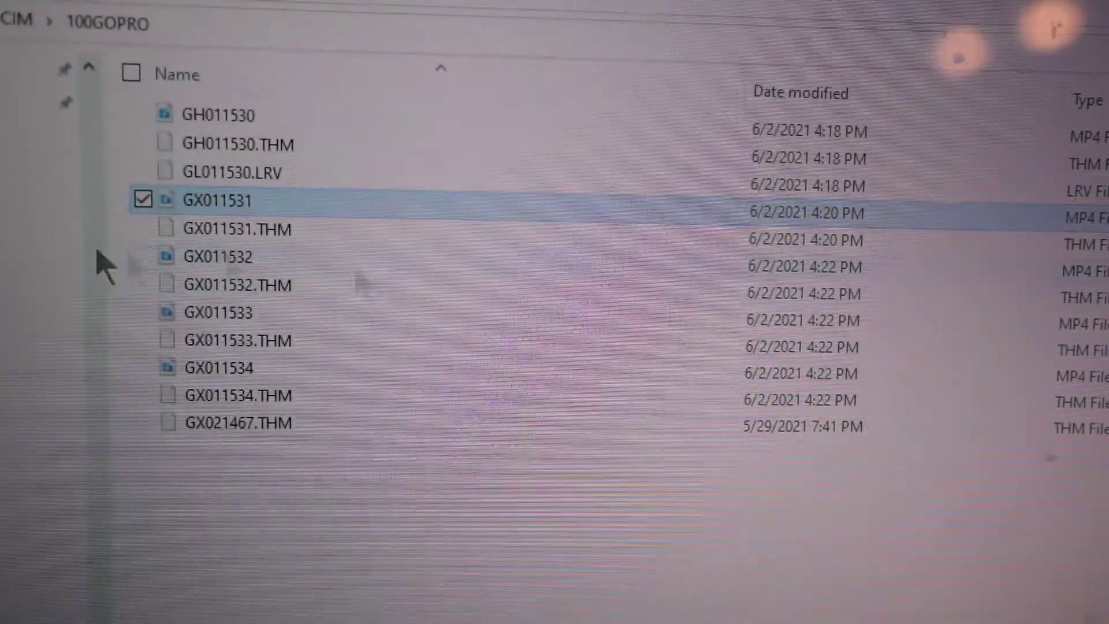
# - Preview GX011532 and rename it after the person who appears in it
pyautogui.doubleClick(271, 258)
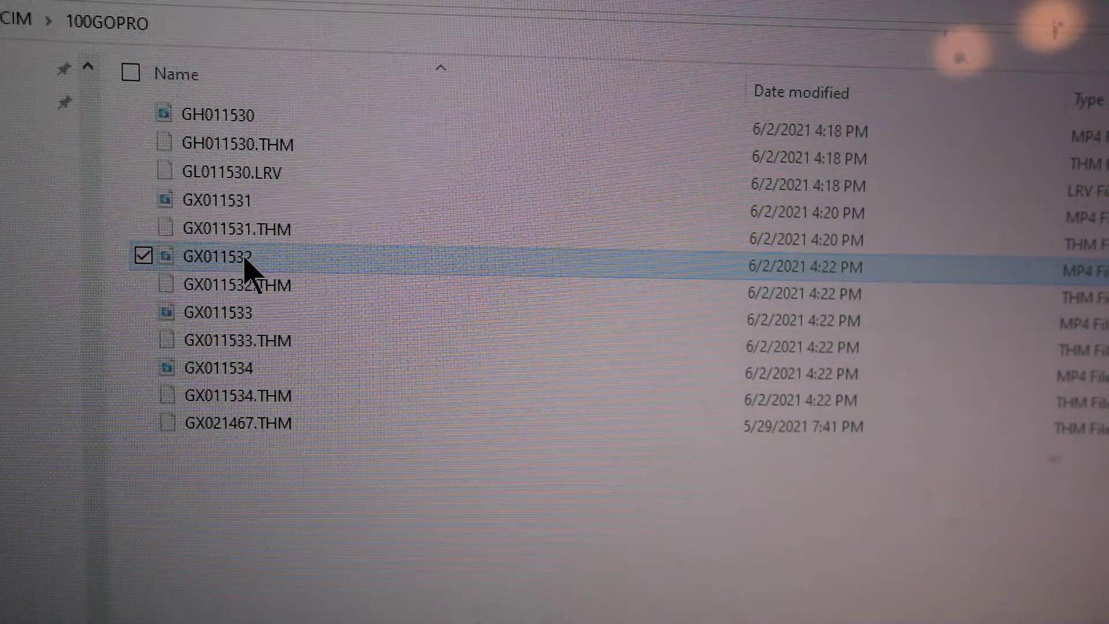
pyautogui.doubleClick(242, 254)
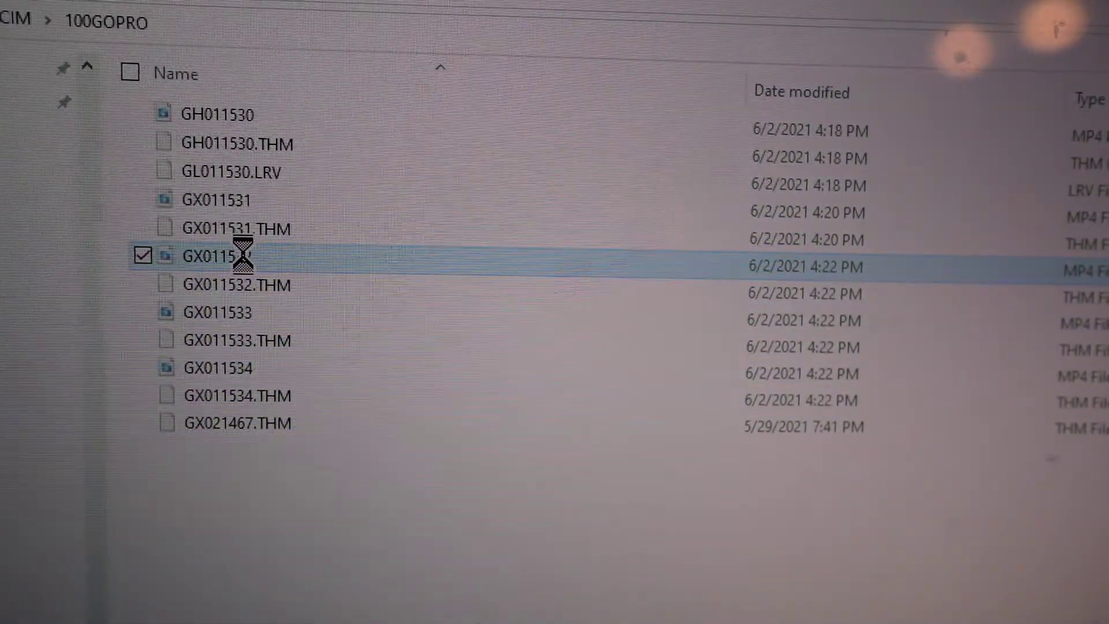
pyautogui.rightClick(245, 261)
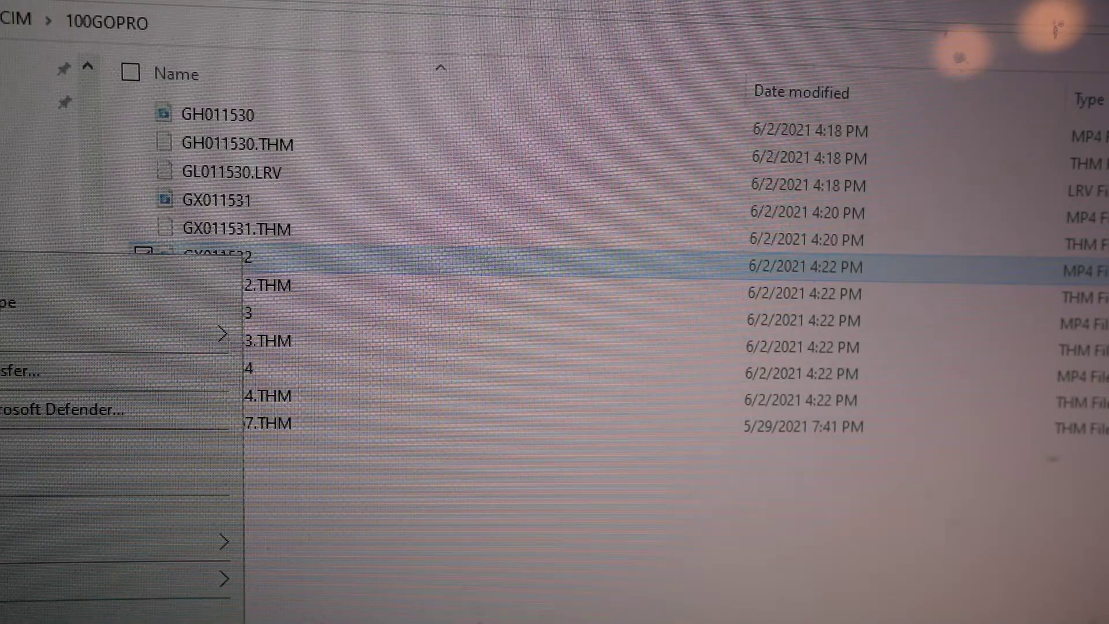
pyautogui.press('m')
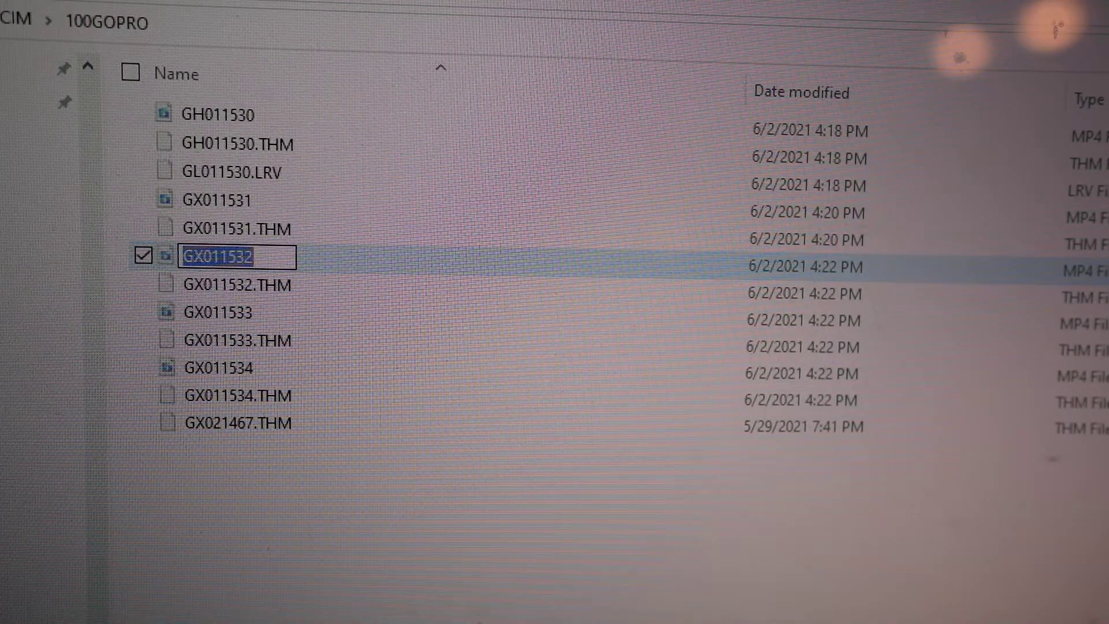
pyautogui.write('Lilly')
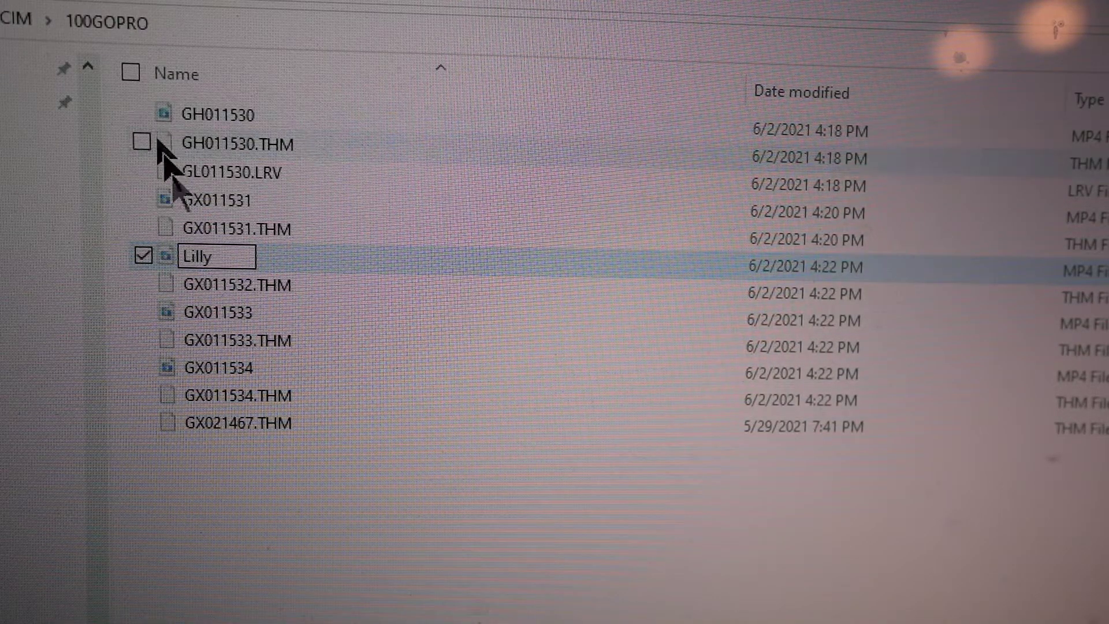
pyautogui.click(214, 324)
# - Preview GX011533 and rename it after the person shown in the clip
pyautogui.doubleClick(209, 316)
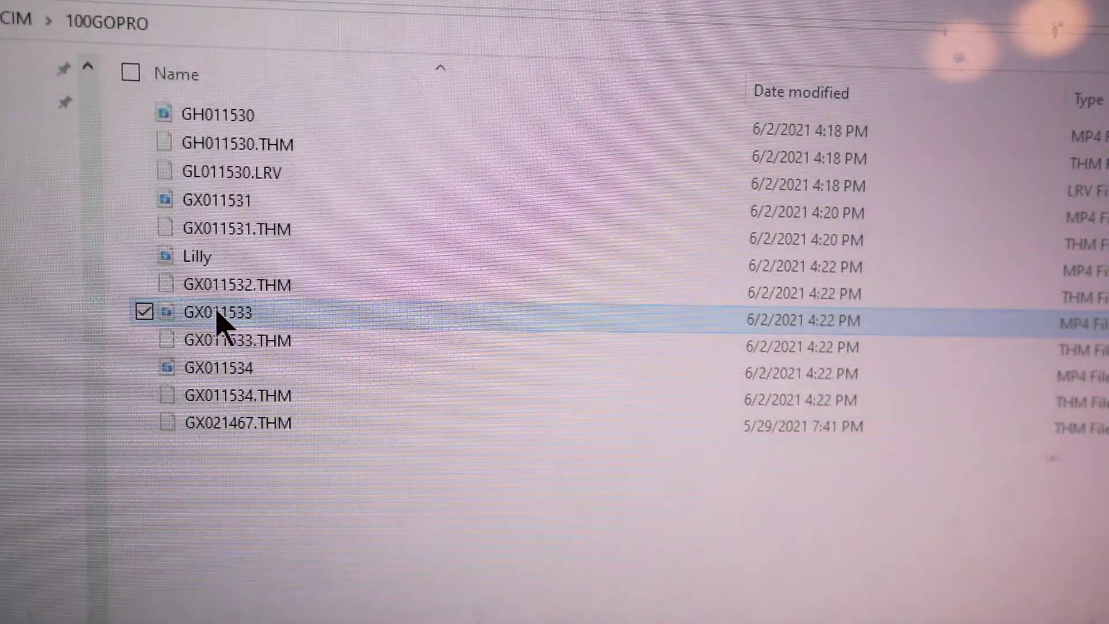
pyautogui.doubleClick(218, 314)
pyautogui.rightClick(218, 315)
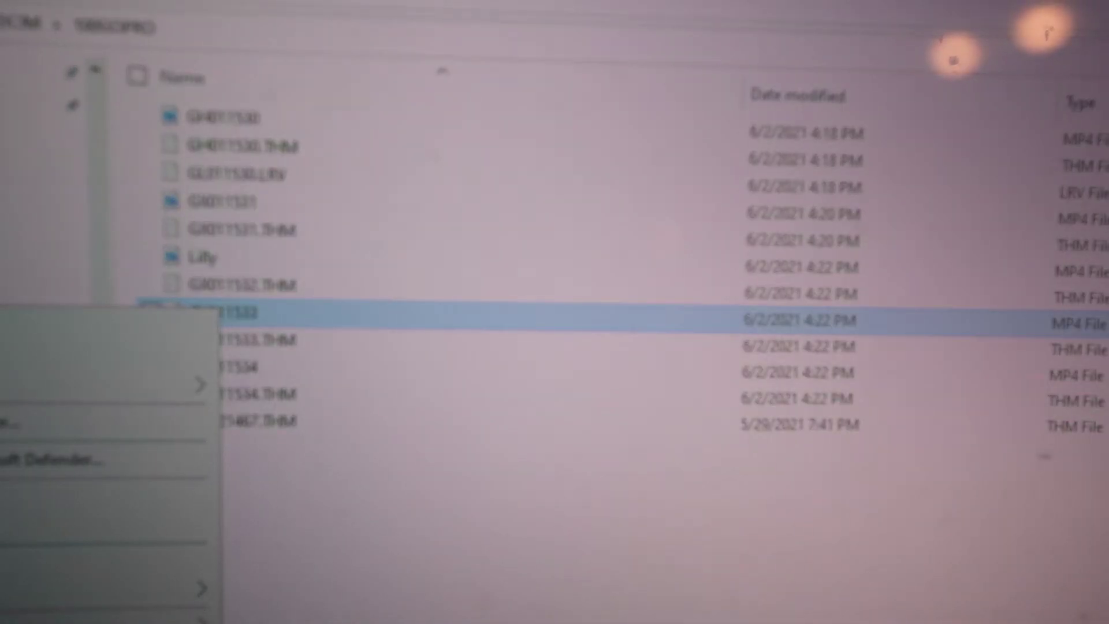
pyautogui.write('m')
pyautogui.write('Sophia')
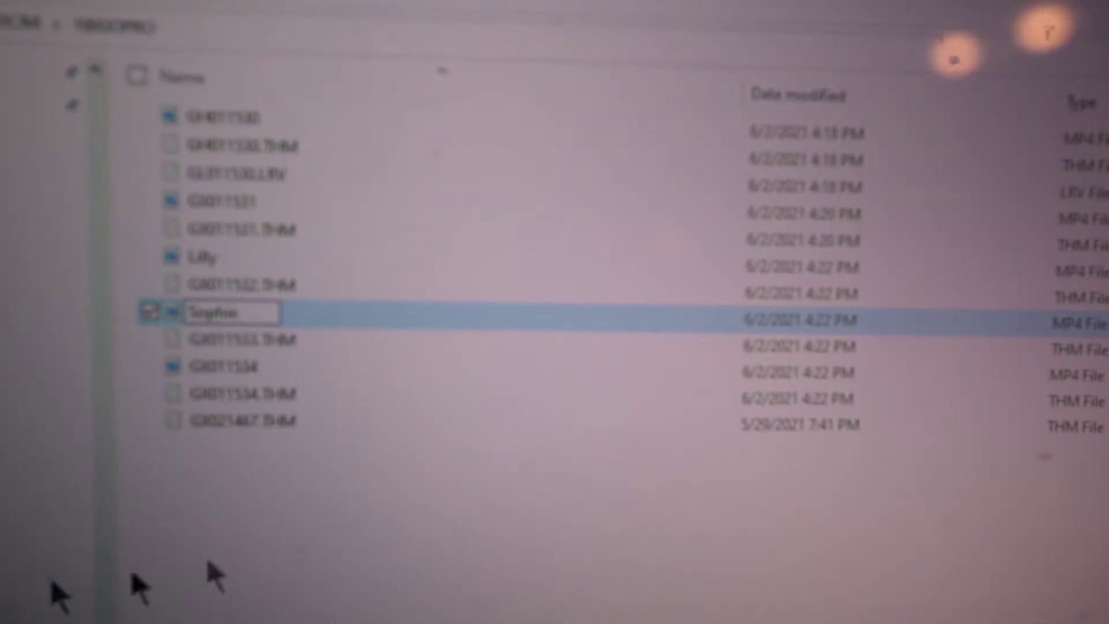
pyautogui.click(234, 367)
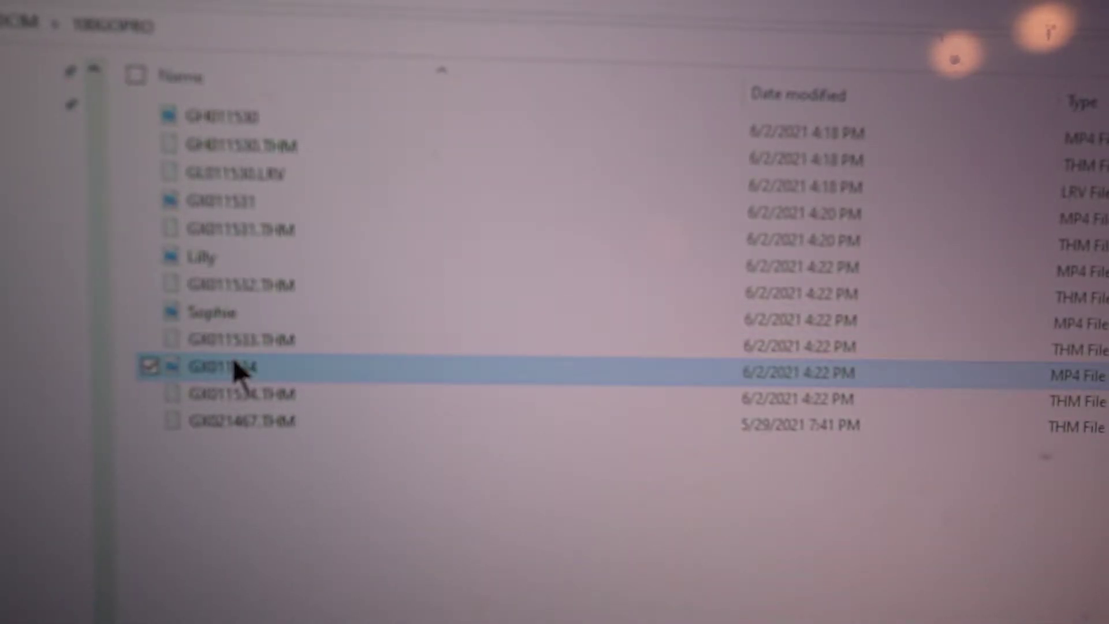
# - Preview GX011534 and rename it after the person who appears in it
pyautogui.doubleClick(238, 373)
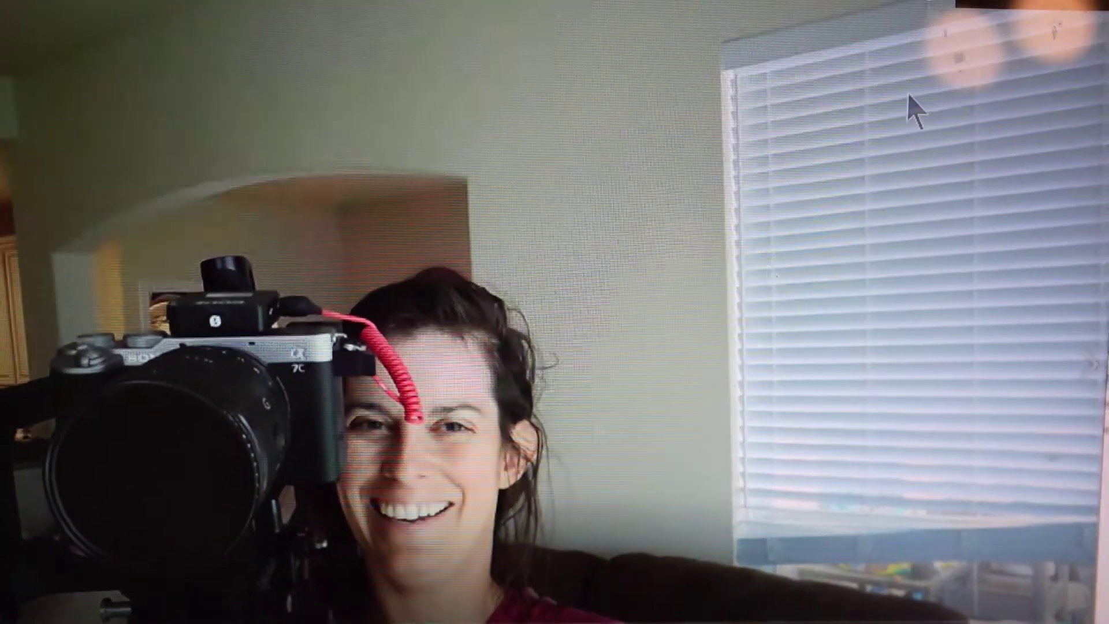
pyautogui.hotkey('alt', 'F4')
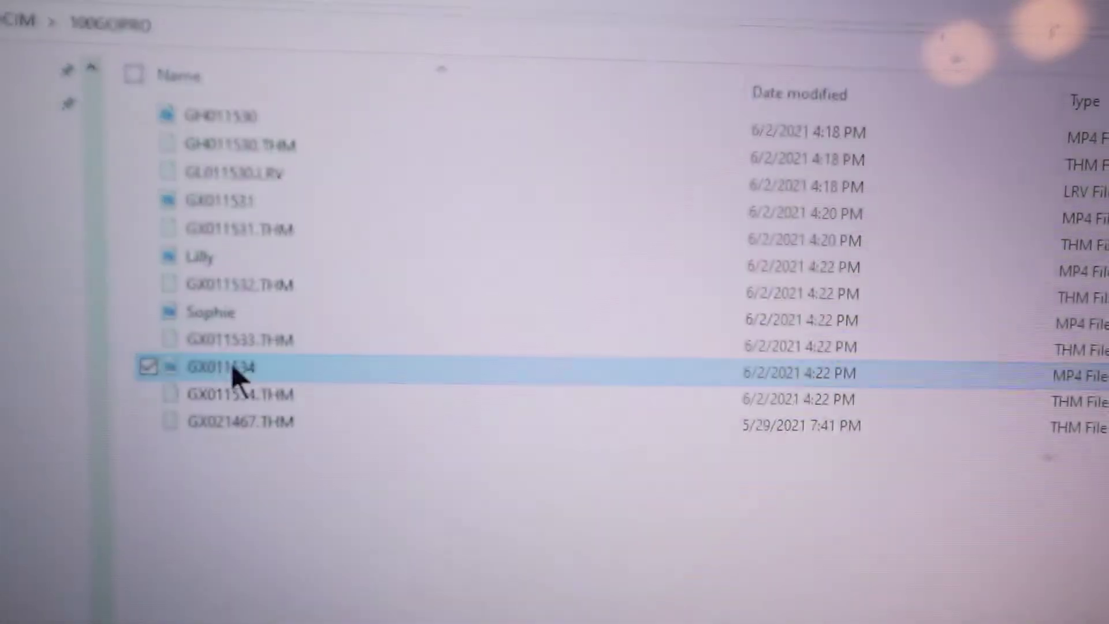
pyautogui.doubleClick(232, 369)
pyautogui.rightClick(233, 365)
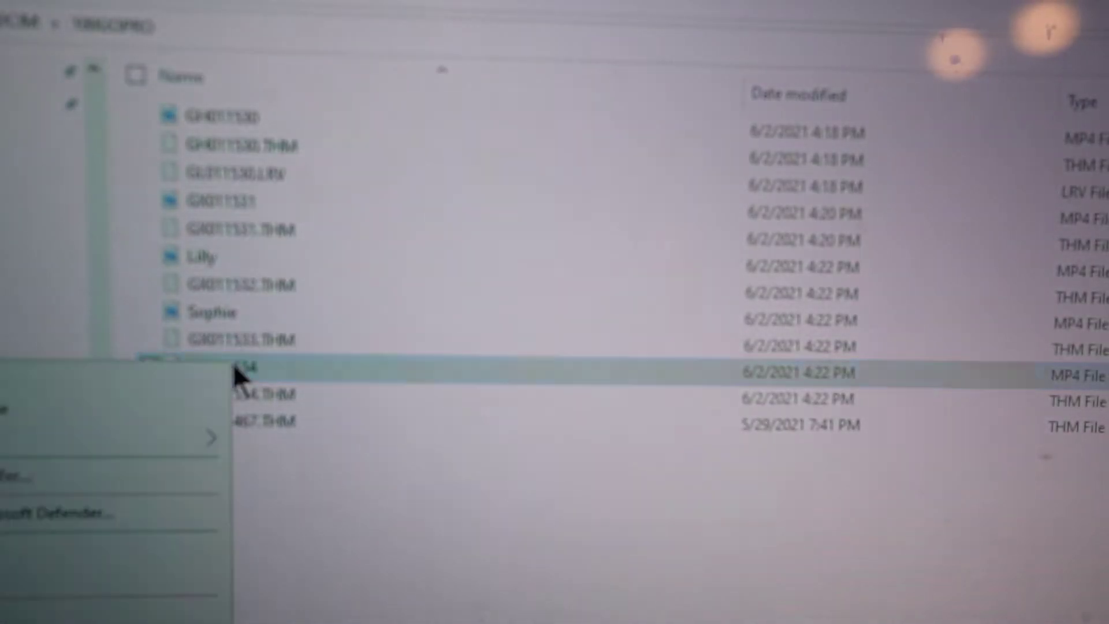
pyautogui.press('Escape')
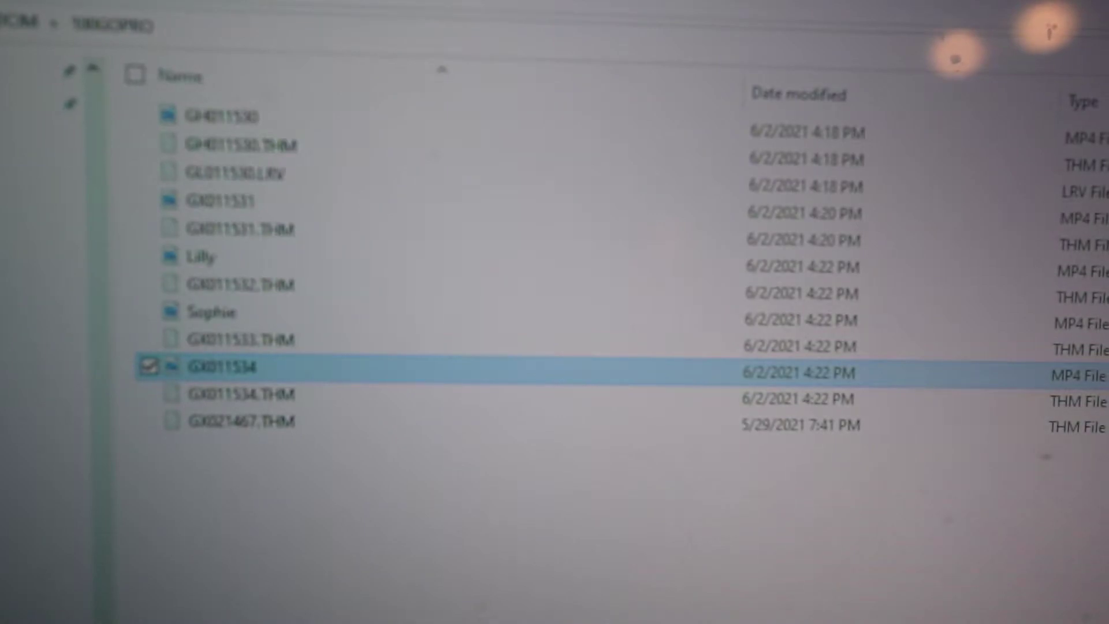
pyautogui.click(211, 313)
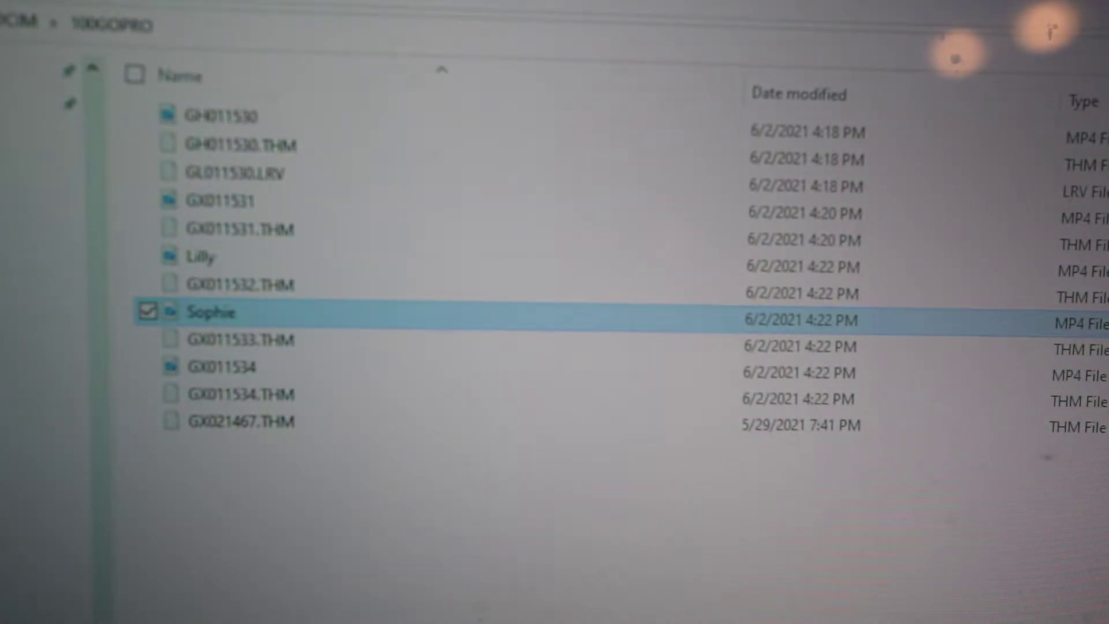
pyautogui.doubleClick(216, 373)
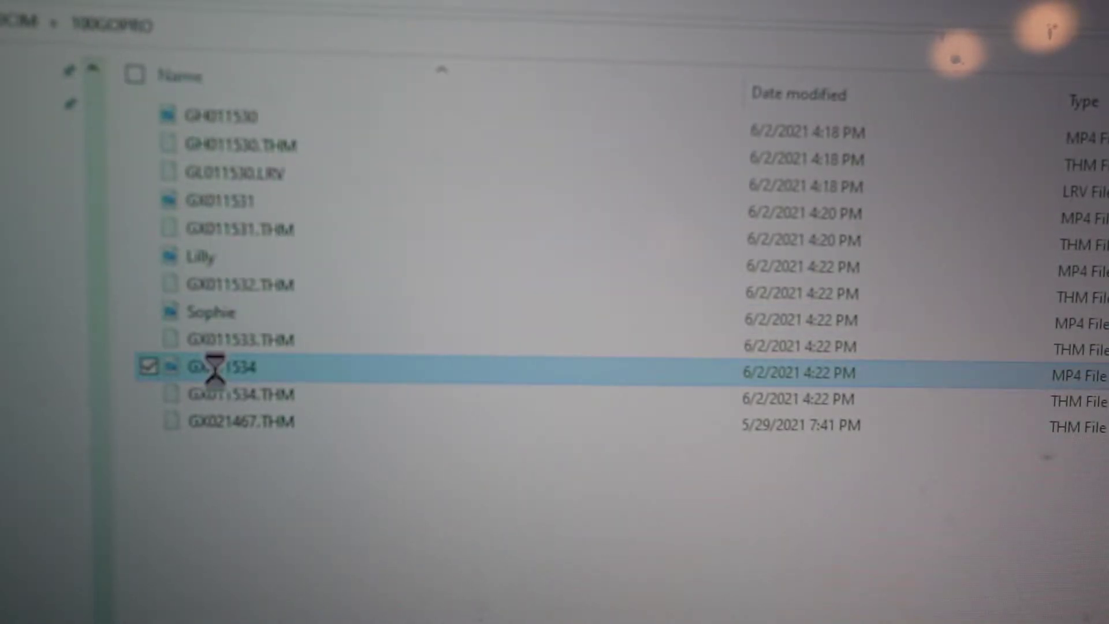
pyautogui.rightClick(215, 371)
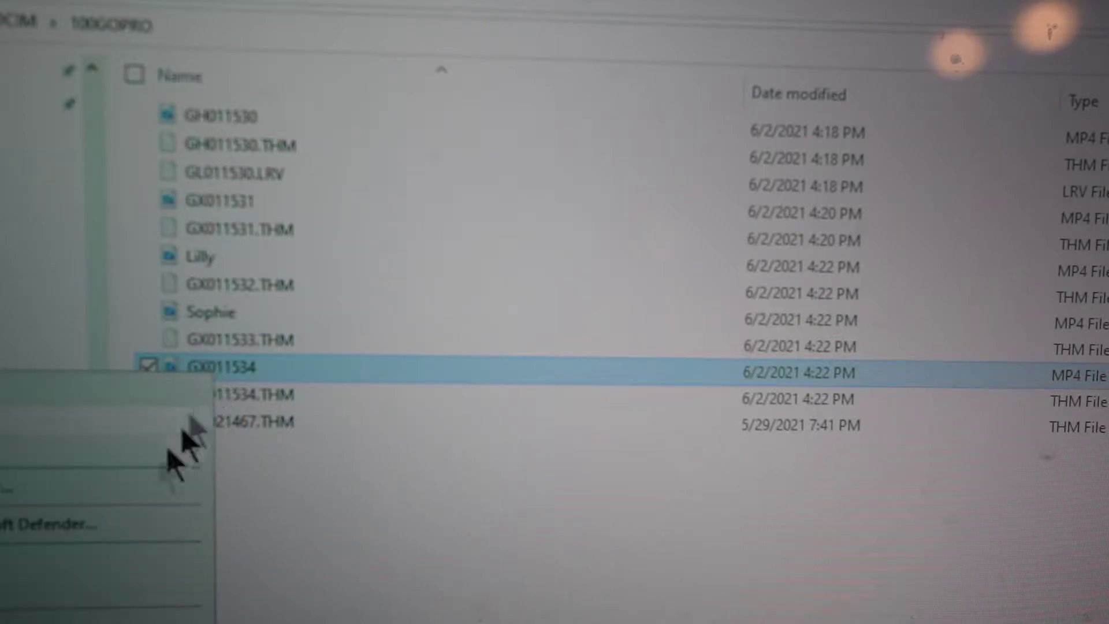
pyautogui.press('m')
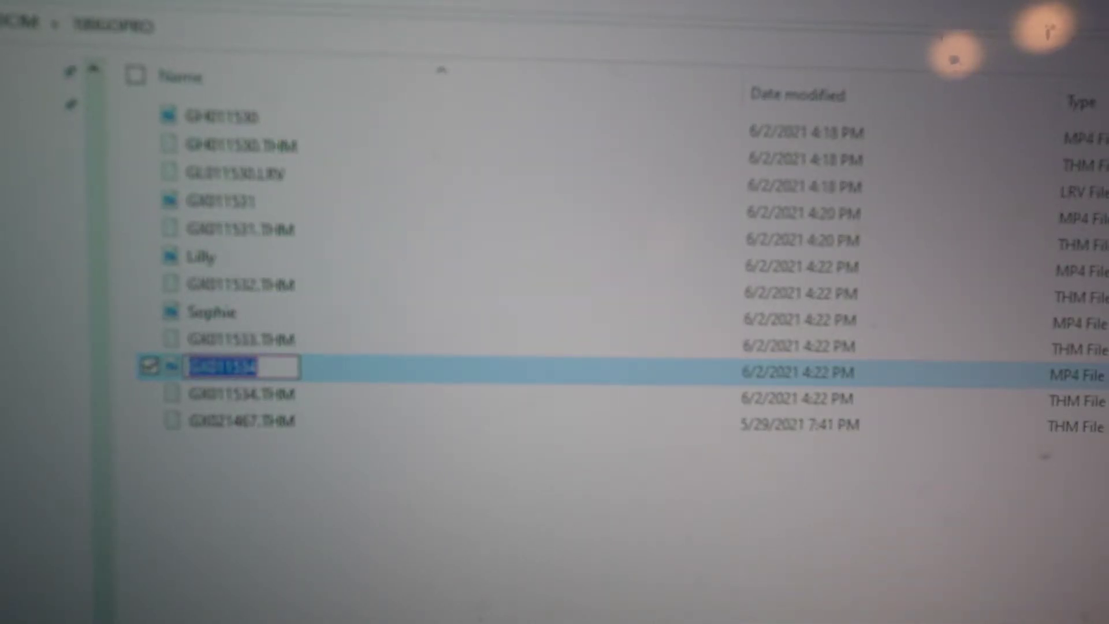
pyautogui.write('So')
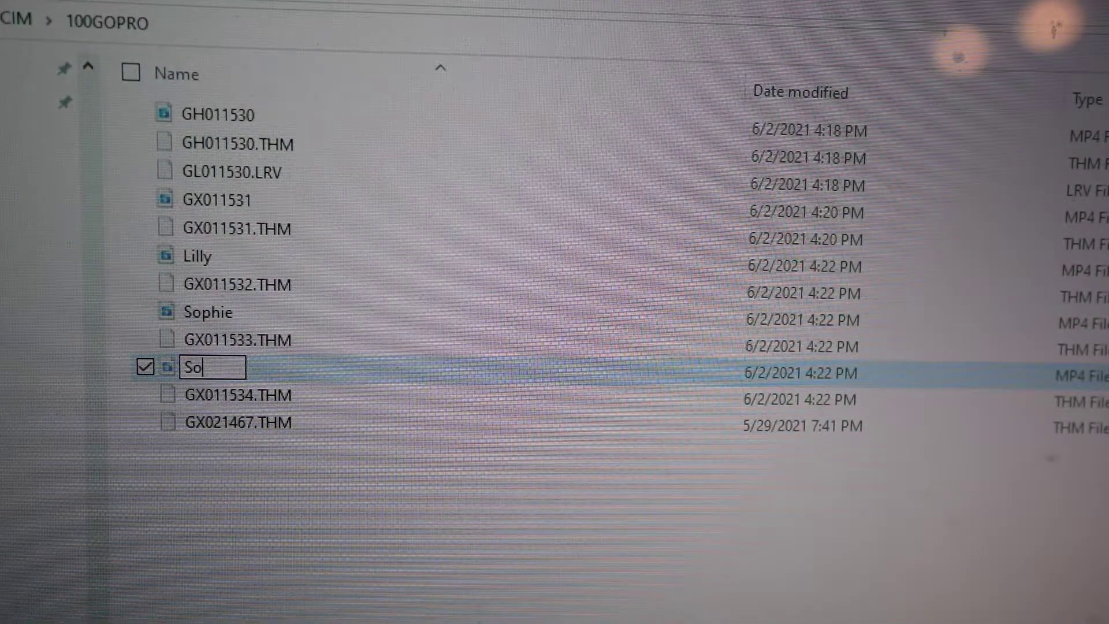
pyautogui.write('era')
pyautogui.press('Return')
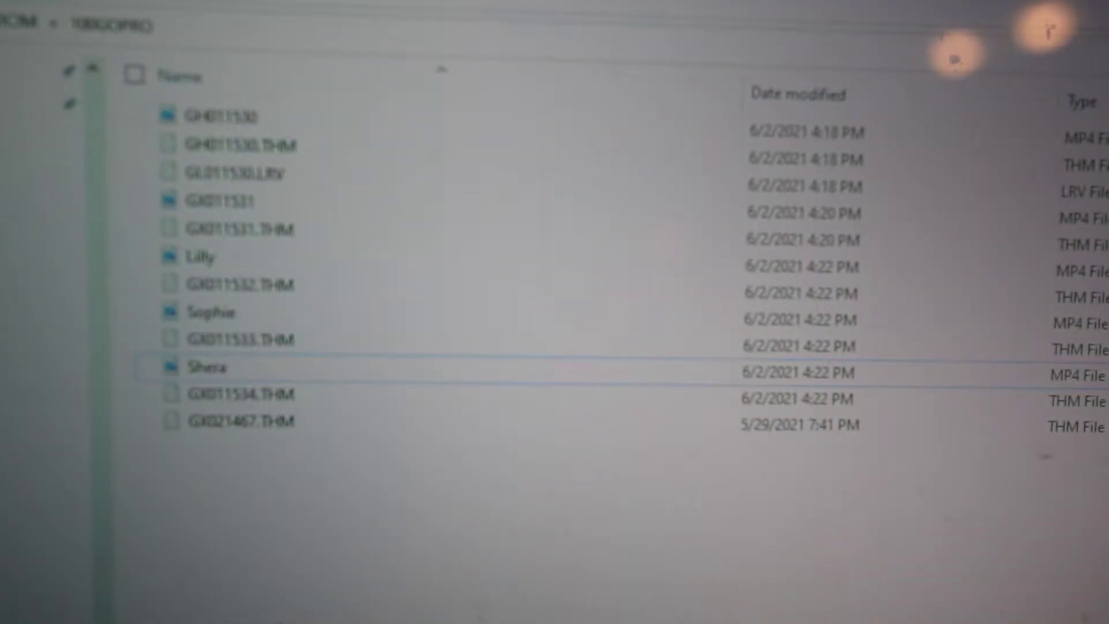
pyautogui.click(208, 289)
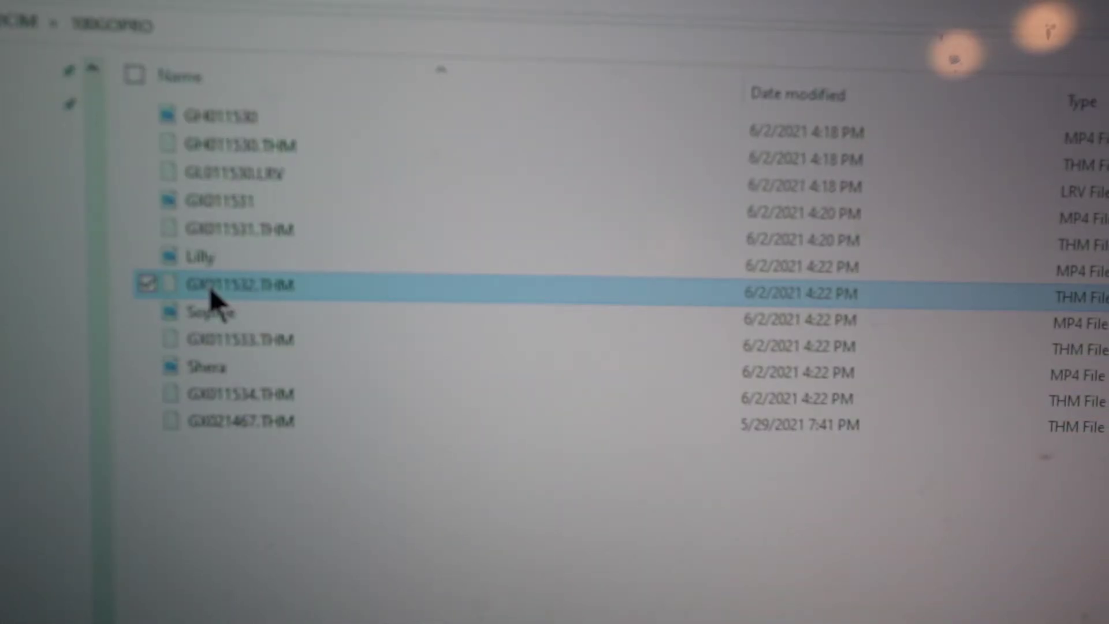
pyautogui.hotkey('shift', 'Delete')
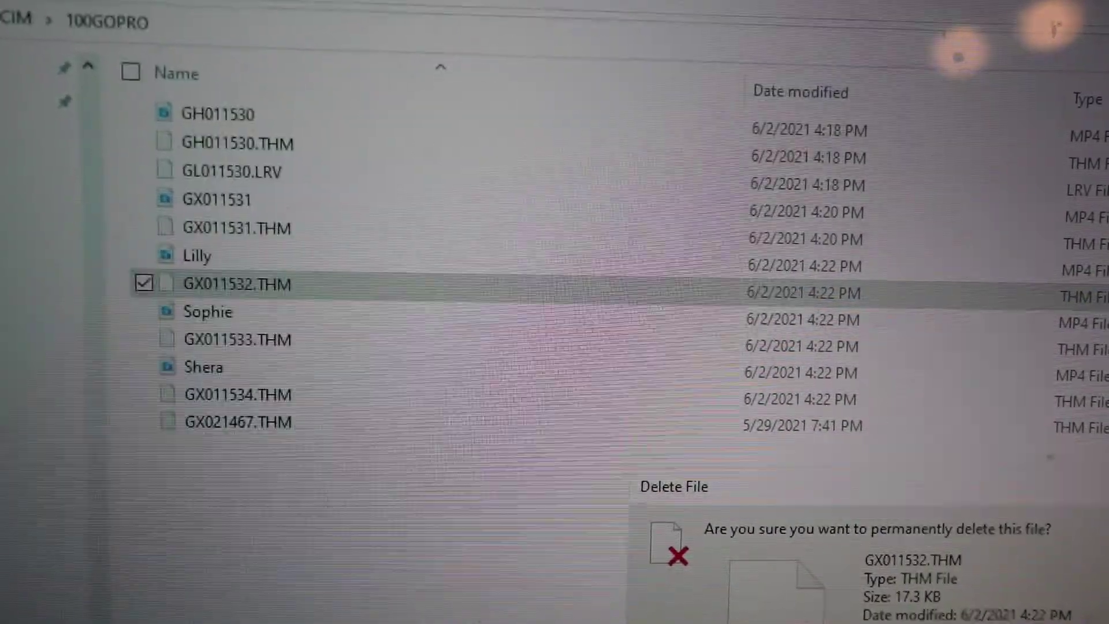
pyautogui.press('Return')
pyautogui.click(304, 313)
pyautogui.hotkey('shift', 'Delete')
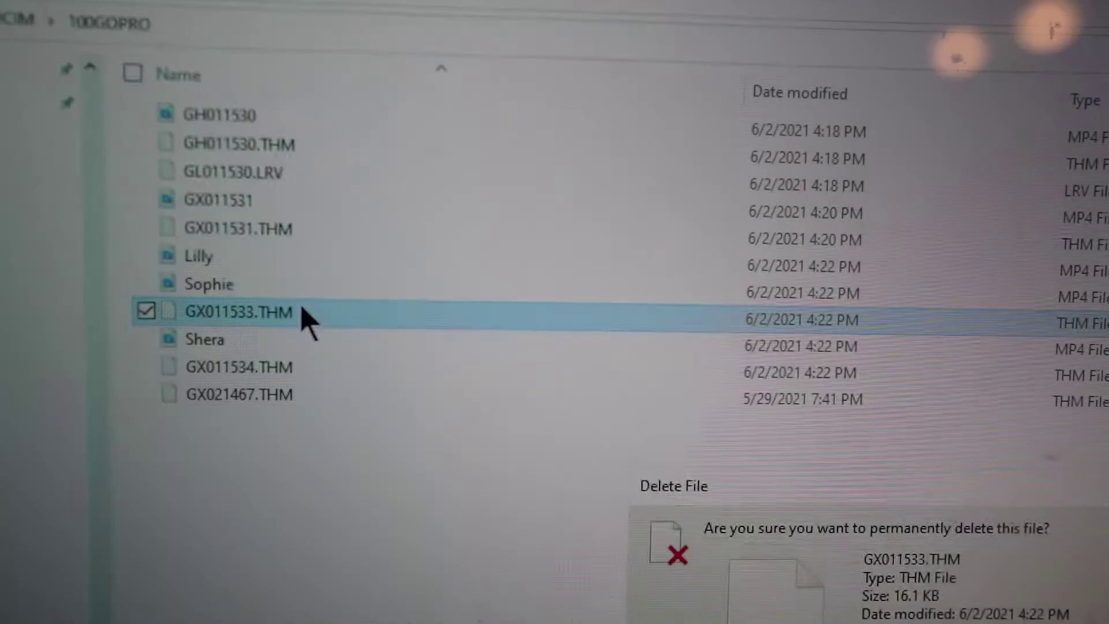
pyautogui.press('Return')
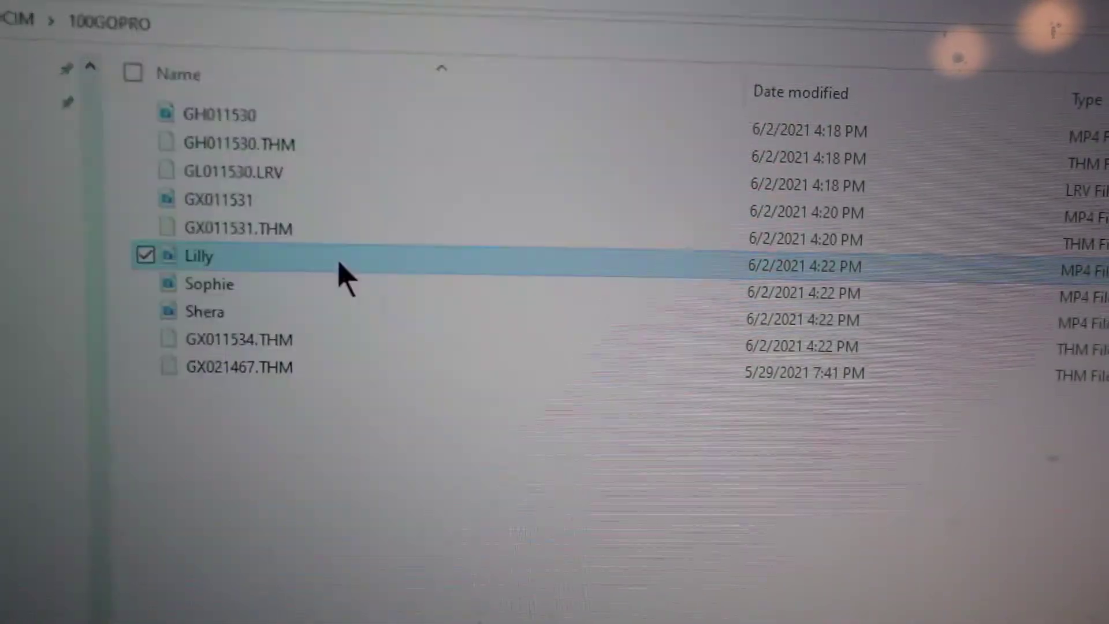
pyautogui.keyDown('shift'); pyautogui.click(279, 312); pyautogui.keyUp('shift')
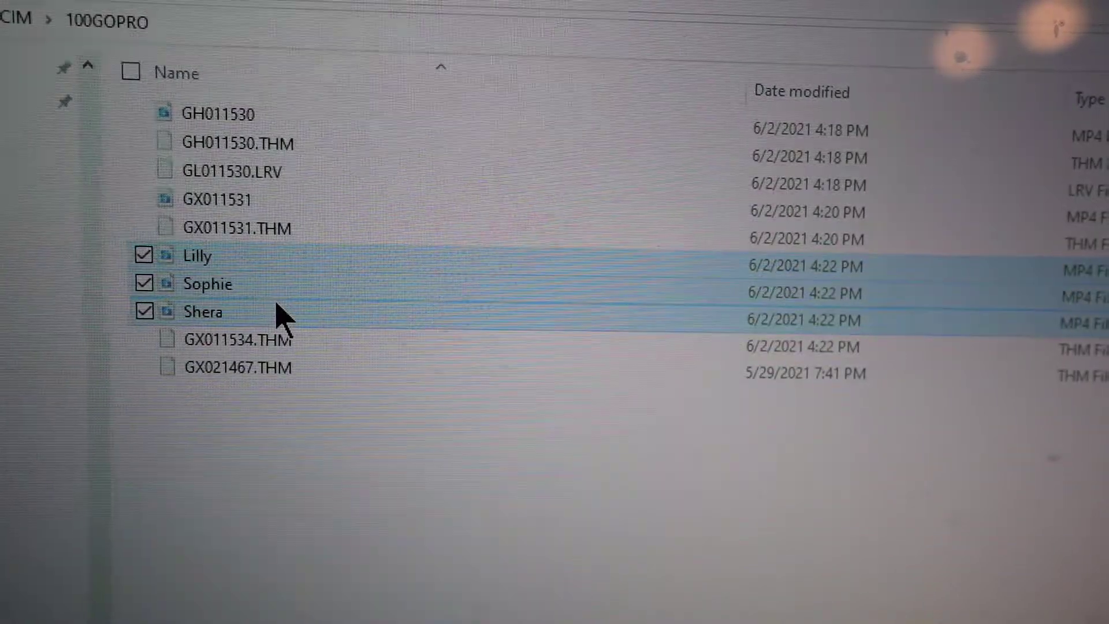
pyautogui.doubleClick(272, 285)
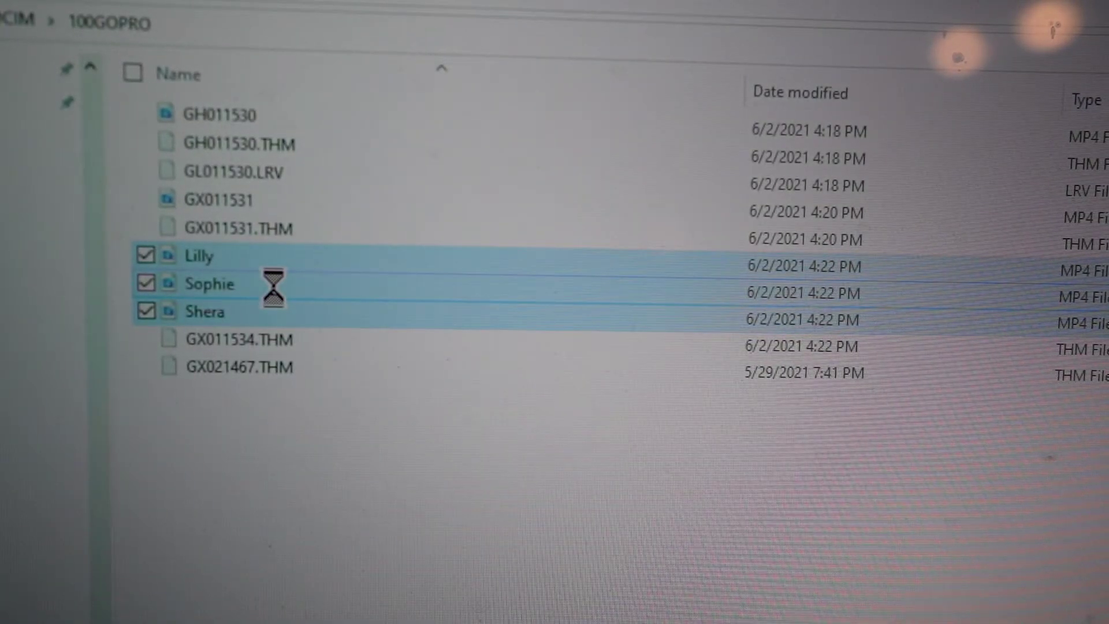
pyautogui.rightClick(272, 287)
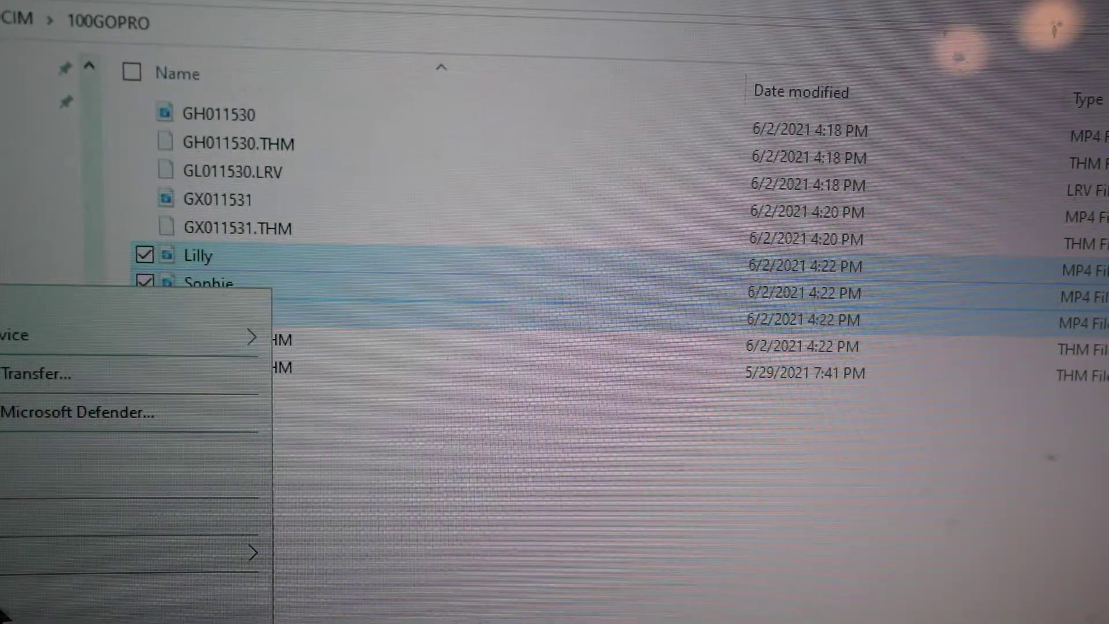
pyautogui.click(7, 601)
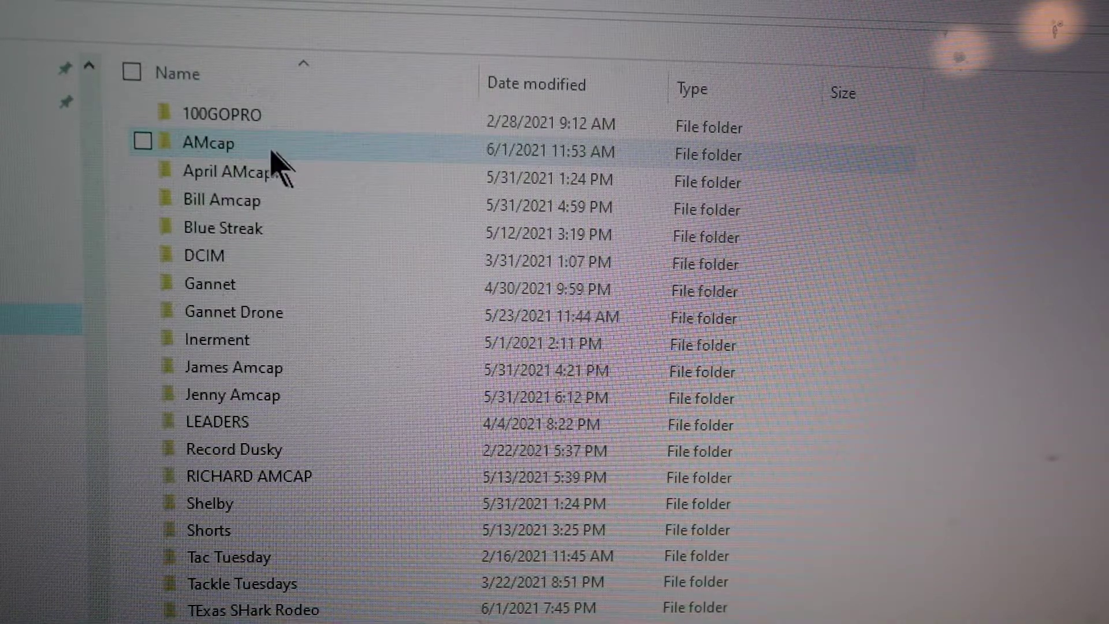
# - Open the AMcap folder at the drive root
pyautogui.moveTo(264, 152)
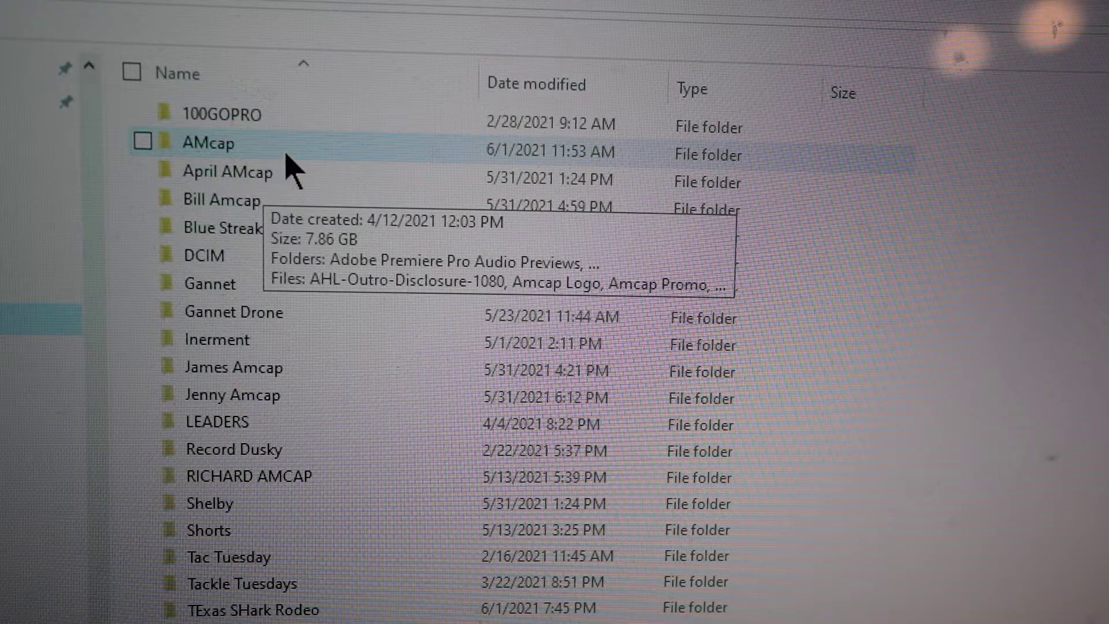
pyautogui.doubleClick(286, 156)
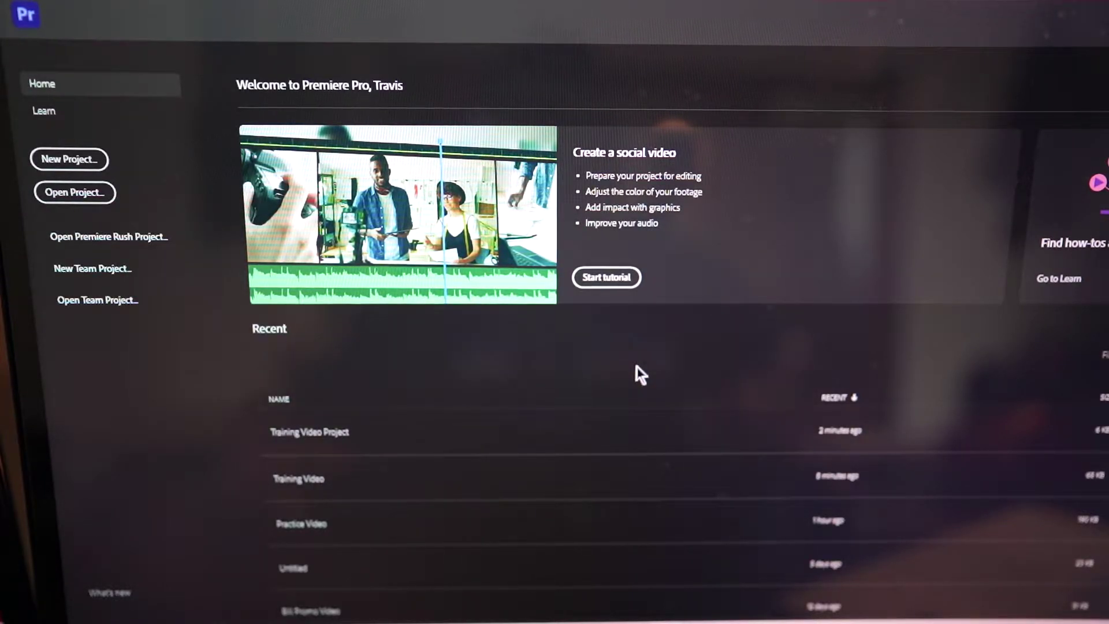
# - Start a new Premiere project with its location set to E:\AMcap\Training
pyautogui.click(70, 159)
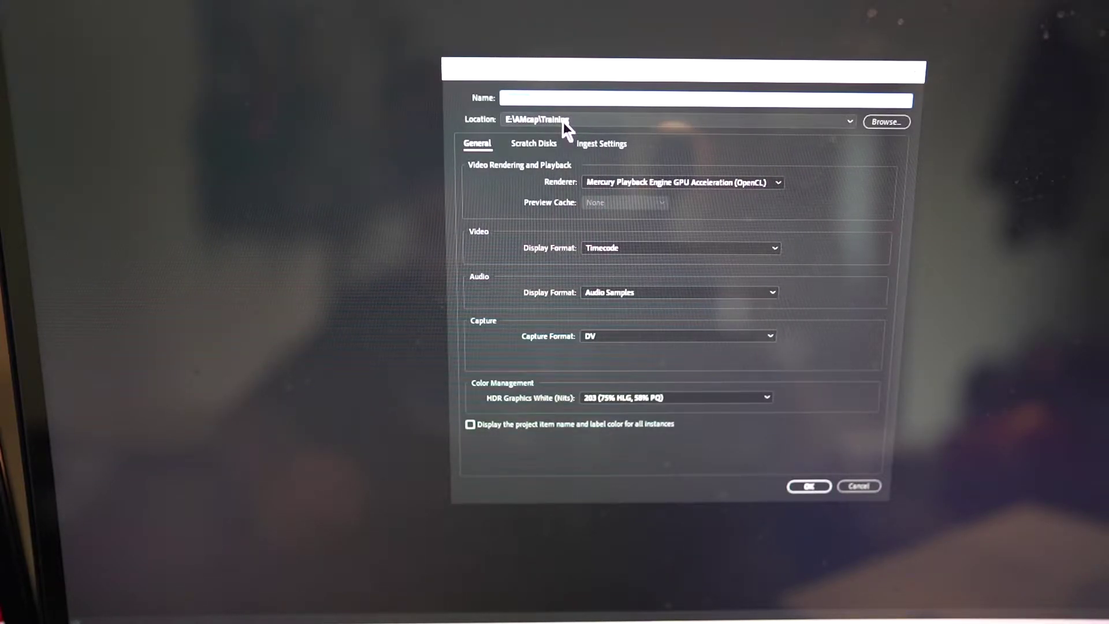
pyautogui.click(884, 122)
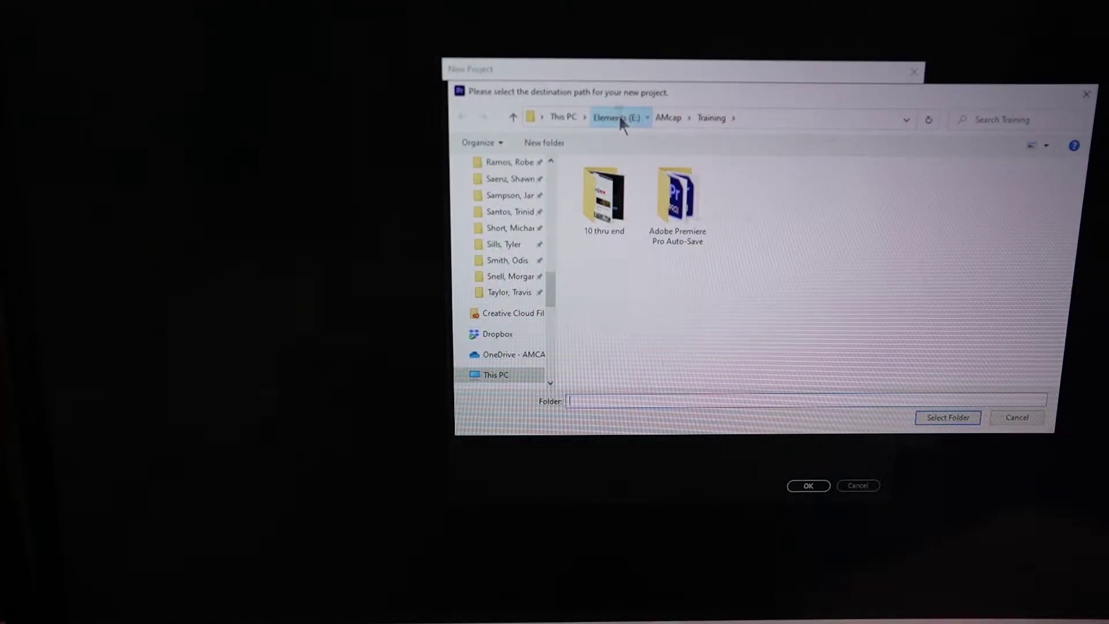
pyautogui.click(617, 116)
pyautogui.doubleClick(604, 198)
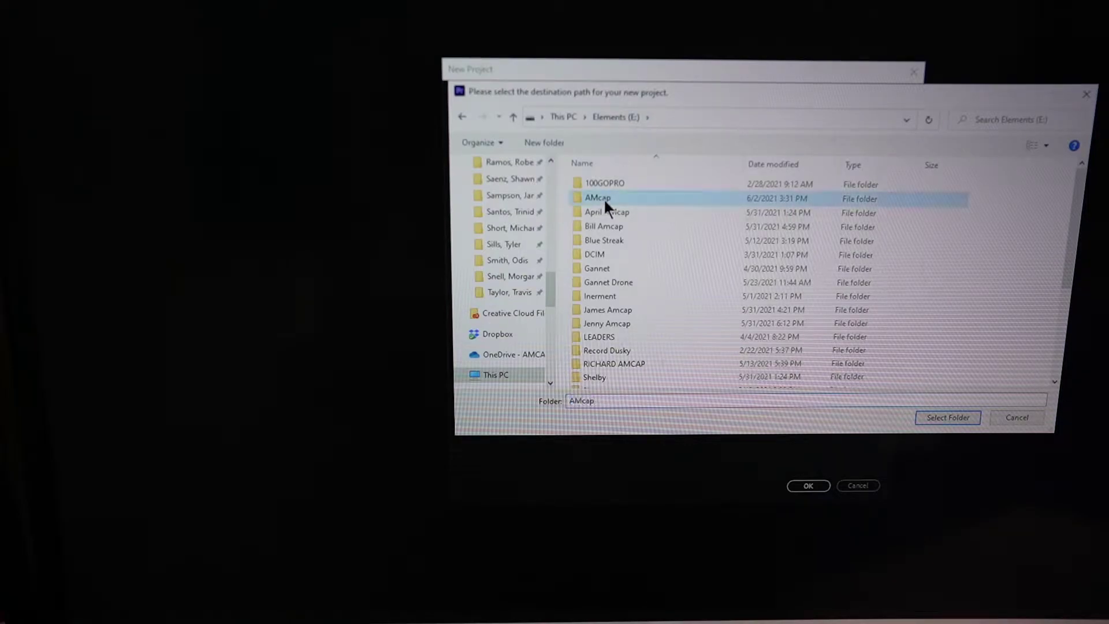
pyautogui.doubleClick(594, 297)
pyautogui.click(948, 418)
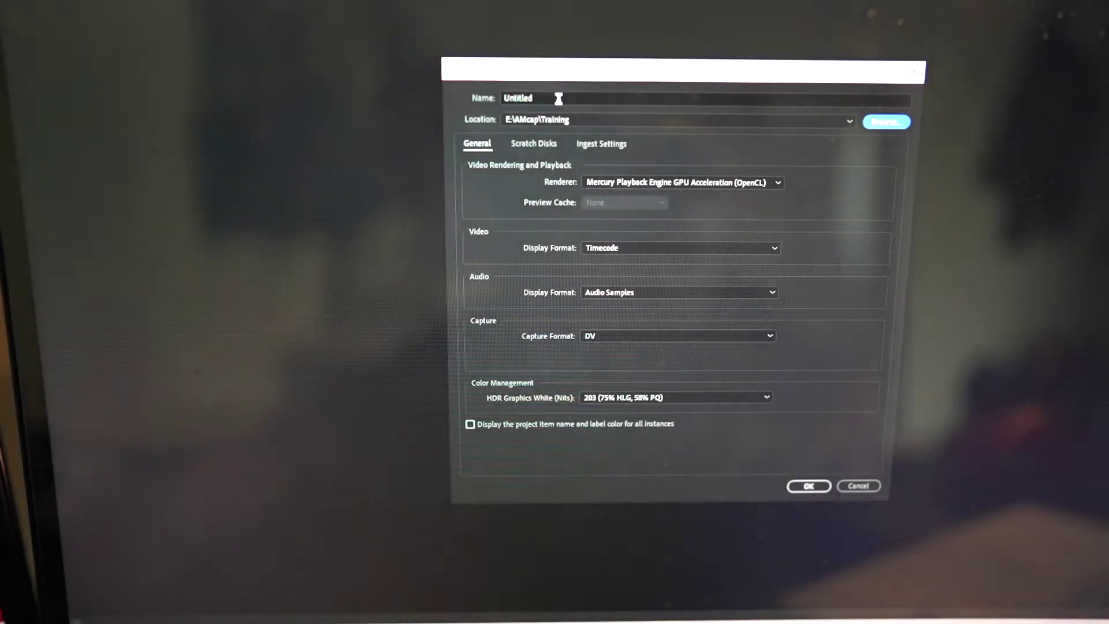
pyautogui.click(559, 99)
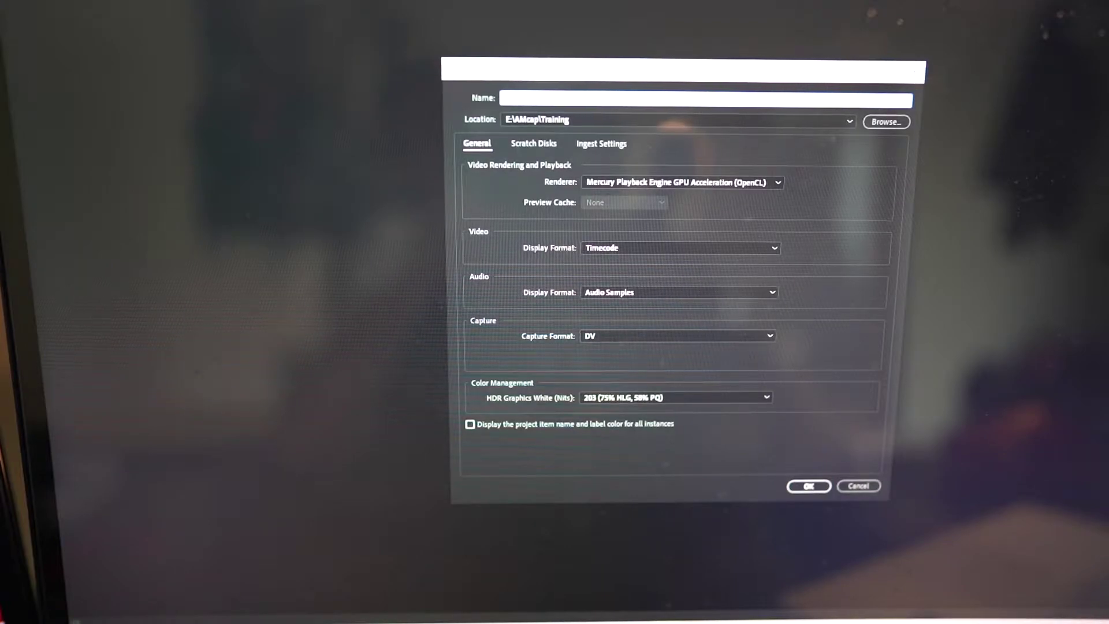
# - Create the 'TRaning Video Project' and switch to the Editing workspace
pyautogui.click(806, 487)
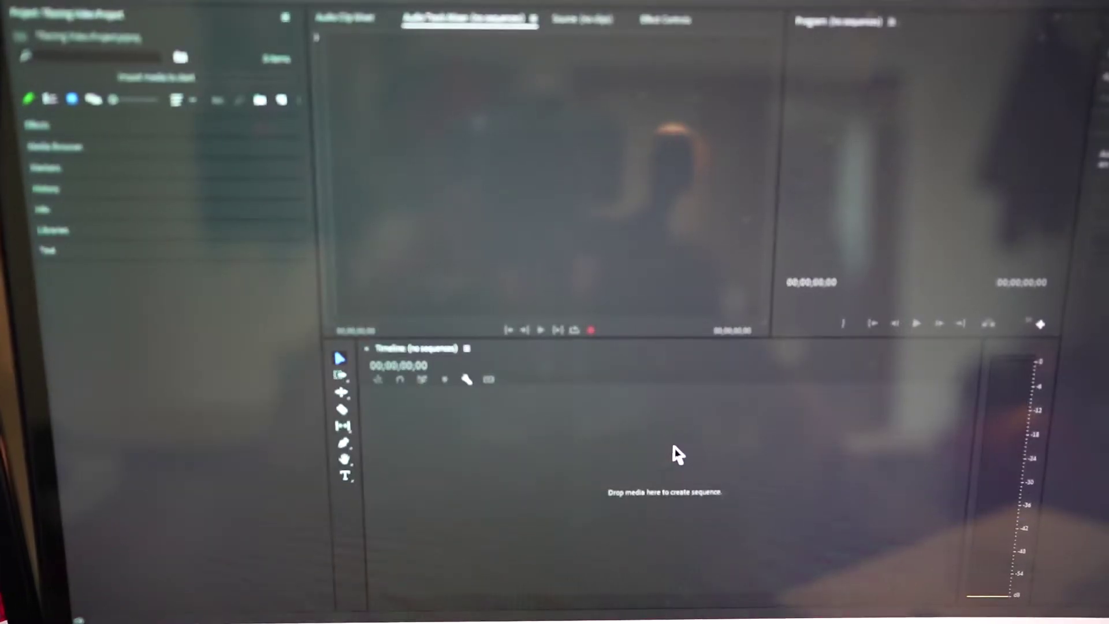
pyautogui.click(563, 3)
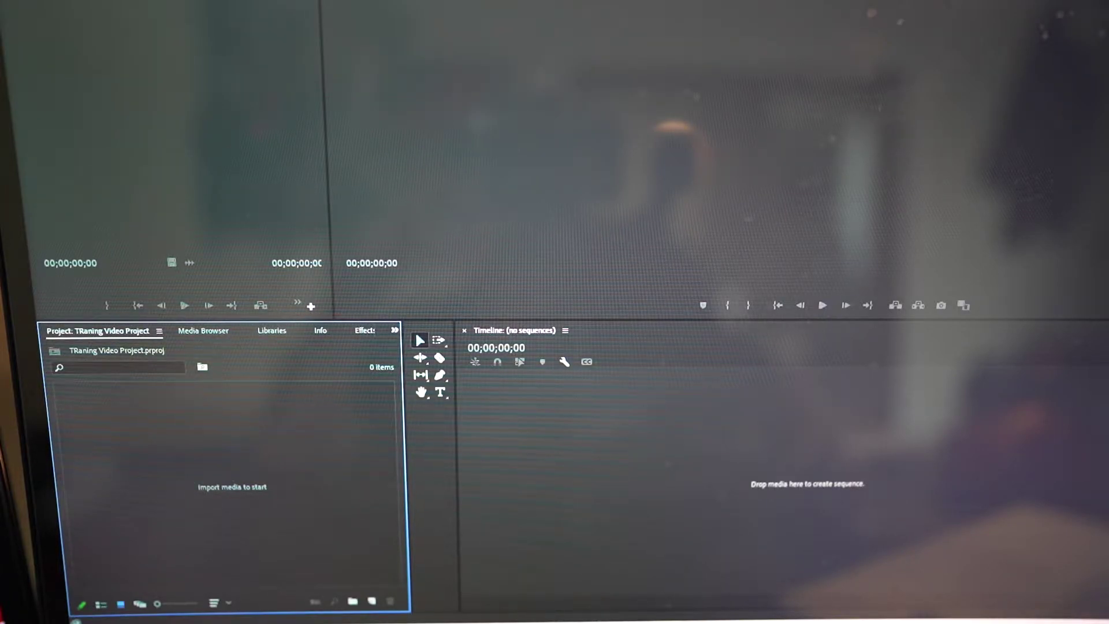
# - Drag the Sophie, Shera and Lilly MP4s into the Project panel and build a sequence from Lilly
pyautogui.moveTo(3, 468); pyautogui.dragTo(226, 469)
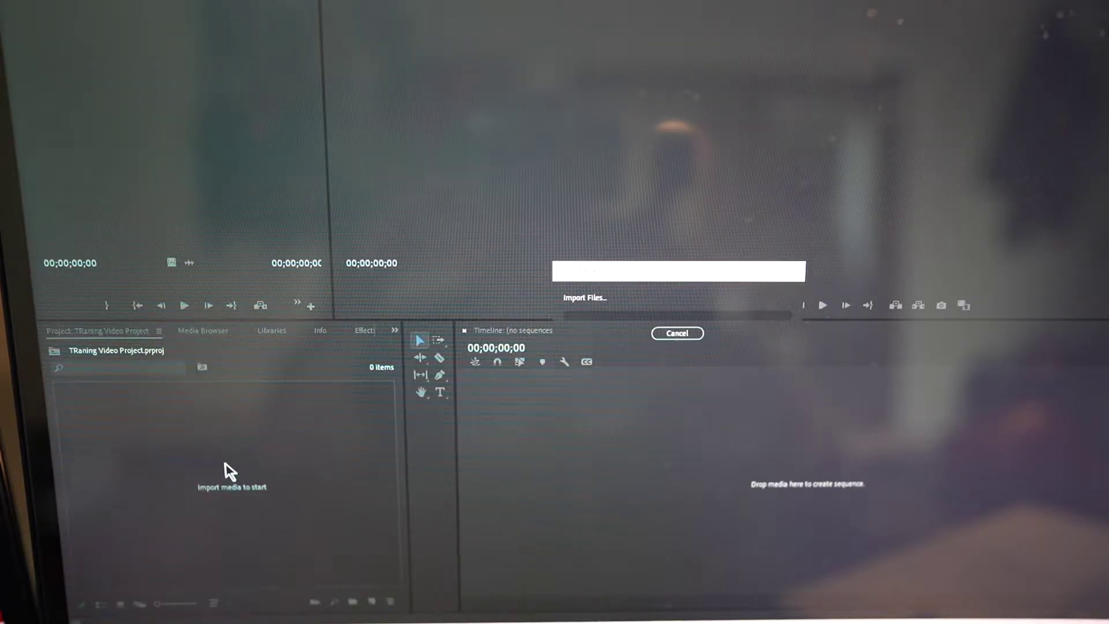
pyautogui.moveTo(3, 414); pyautogui.dragTo(293, 460)
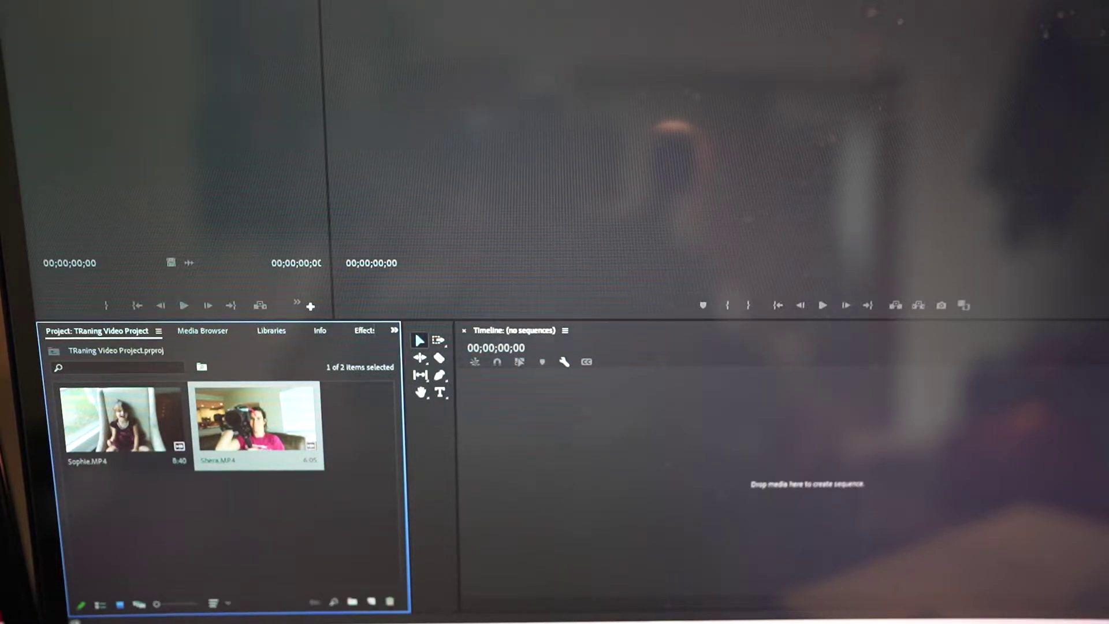
pyautogui.moveTo(255, 465); pyautogui.dragTo(130, 554)
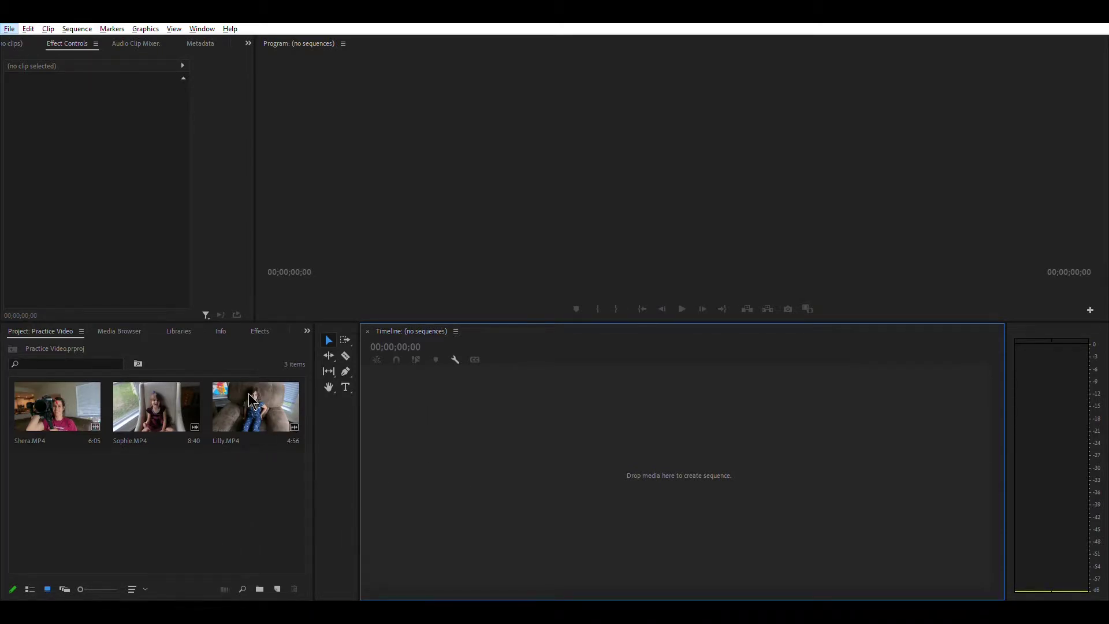
pyautogui.moveTo(249, 404); pyautogui.dragTo(502, 415)
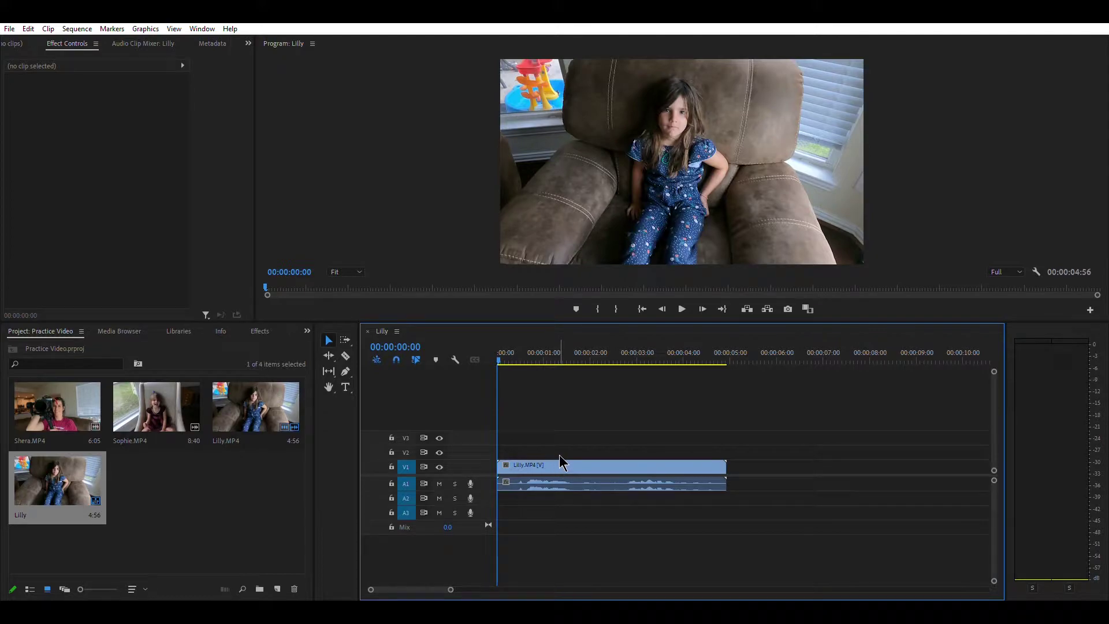
pyautogui.click(560, 456)
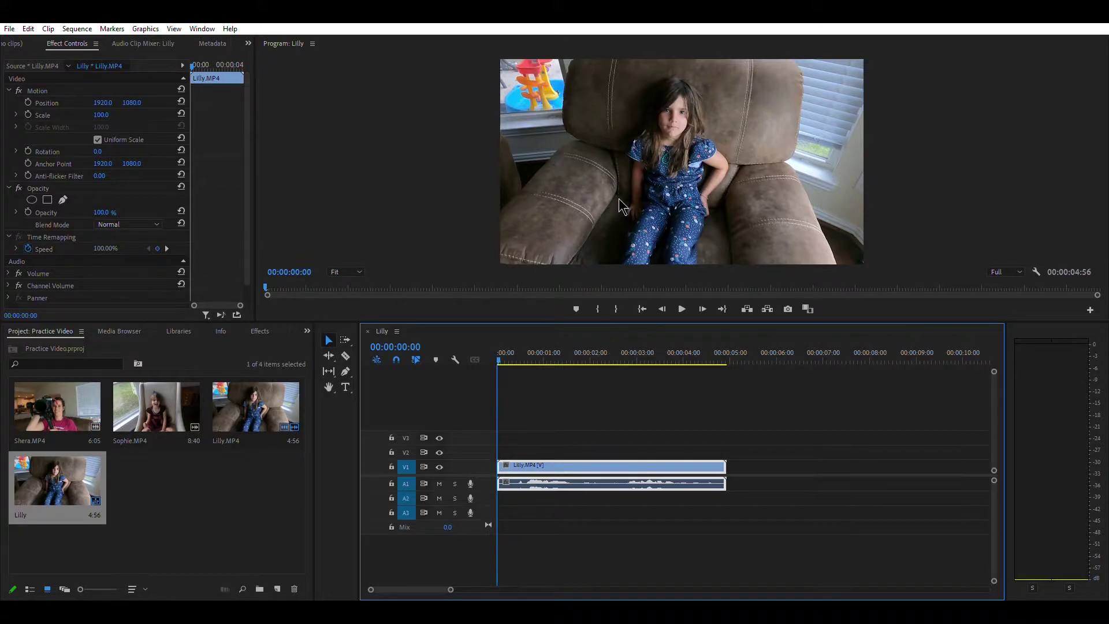
pyautogui.click(587, 426)
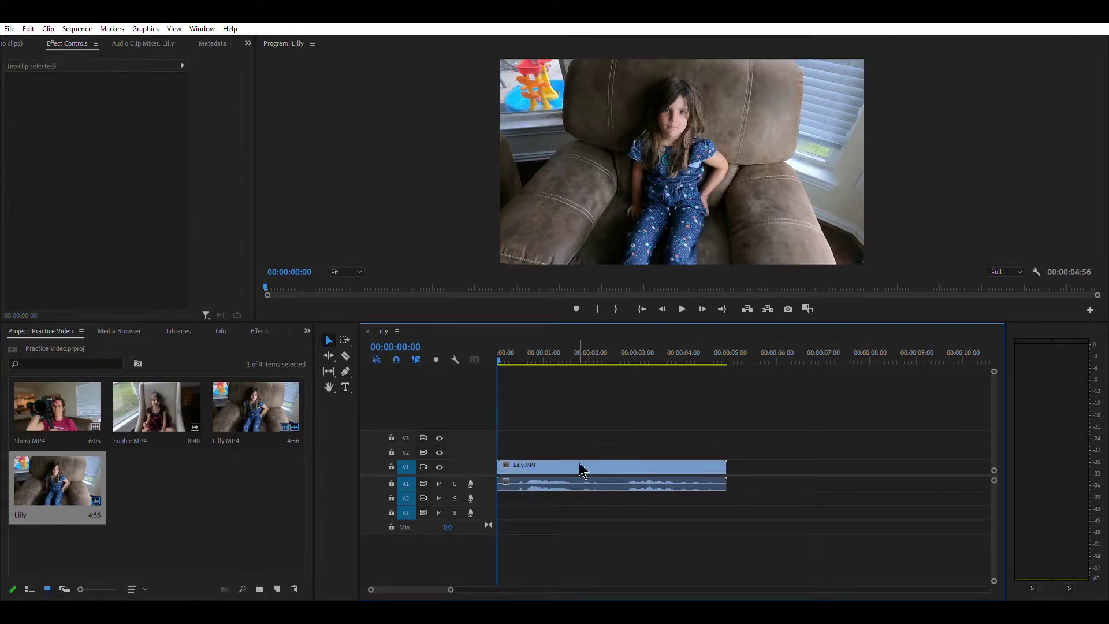
pyautogui.moveTo(582, 465); pyautogui.dragTo(566, 457)
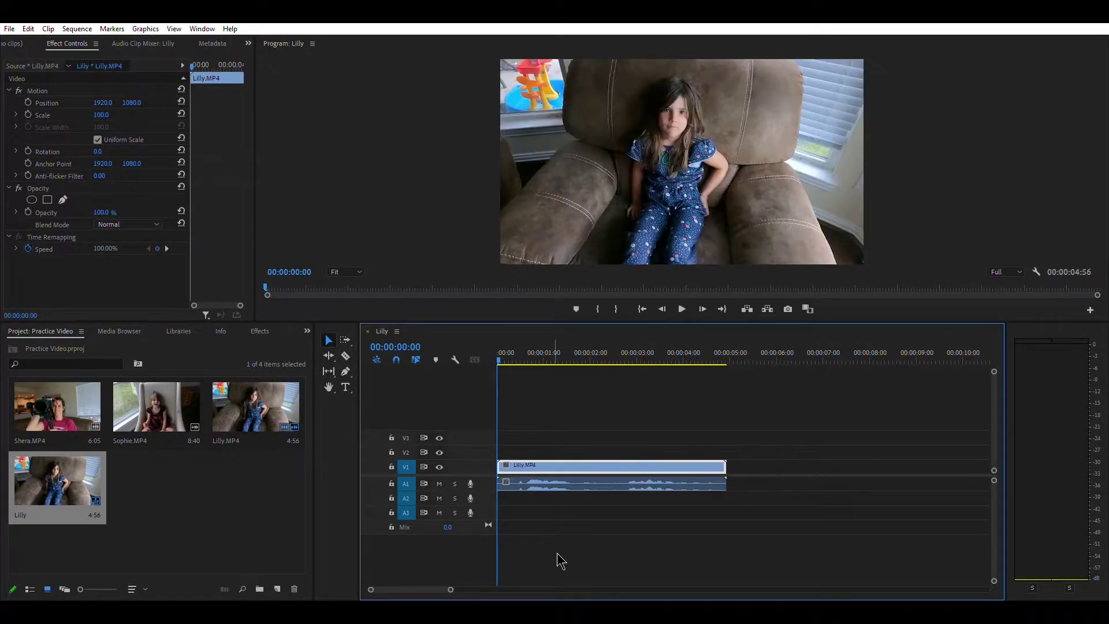
pyautogui.click(579, 538)
pyautogui.click(590, 459)
pyautogui.hotkey('shift', 'e')
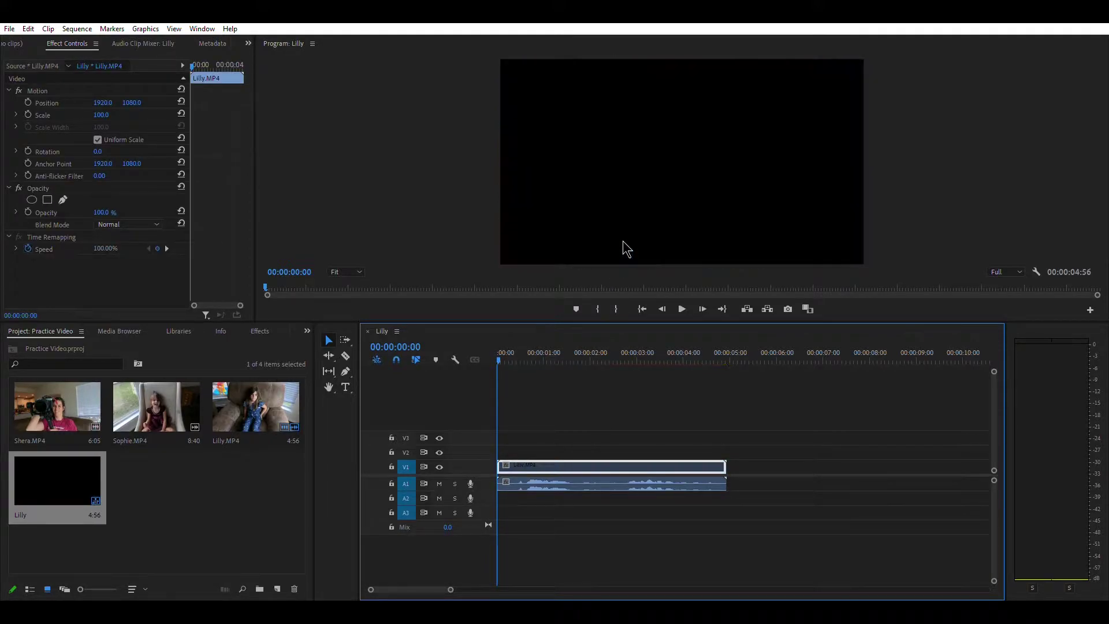
pyautogui.click(589, 500)
pyautogui.click(597, 460)
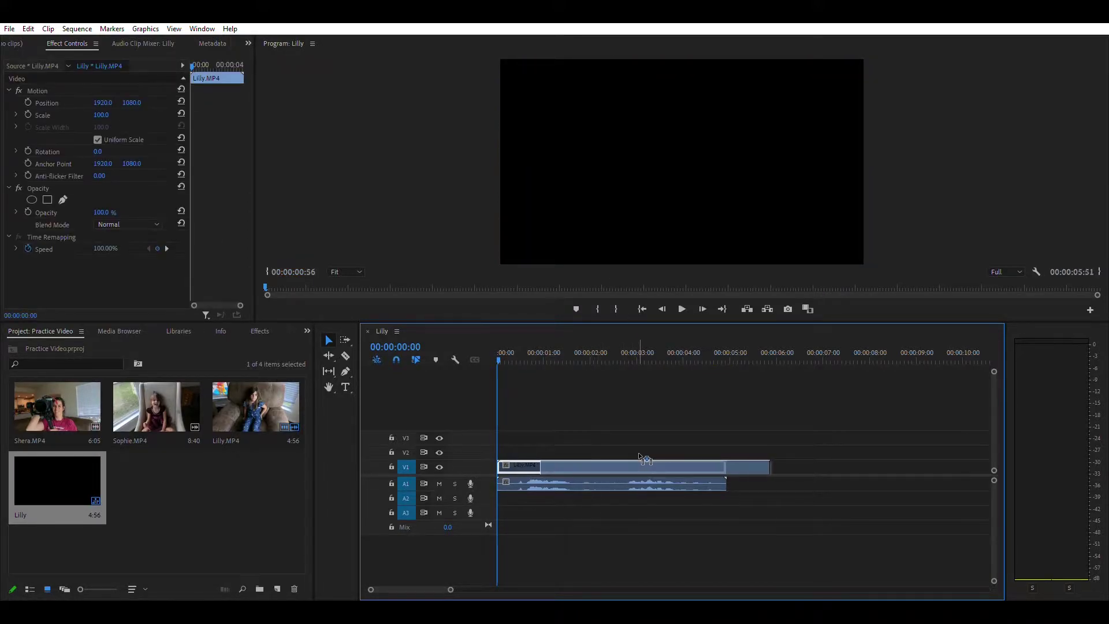
pyautogui.hotkey('shift', 'e')
pyautogui.click(599, 524)
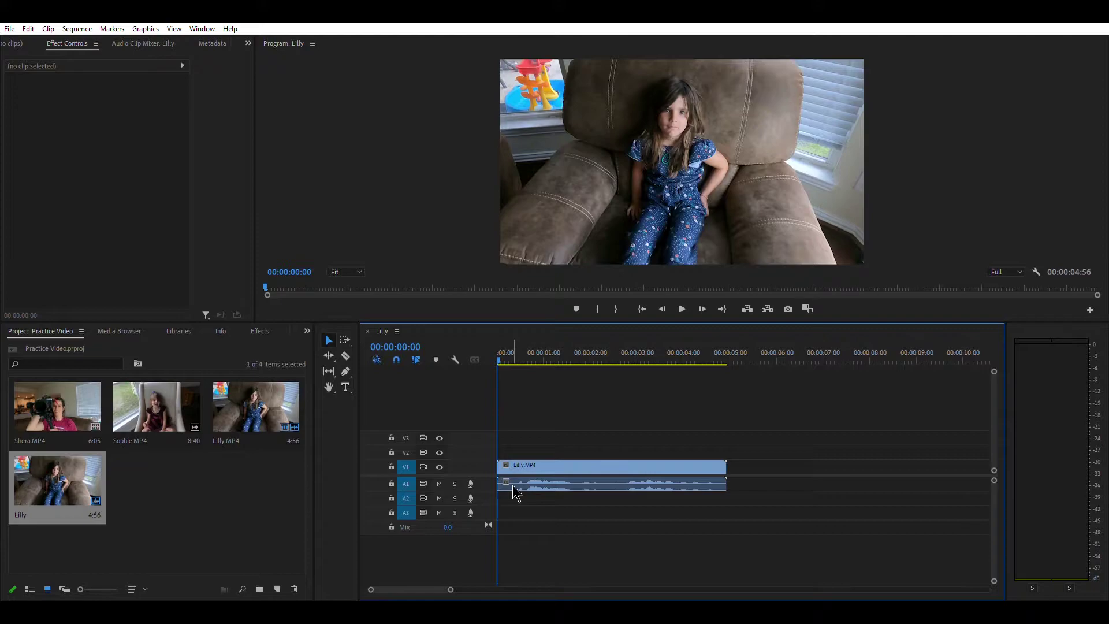
pyautogui.press('=')
pyautogui.press('-')
pyautogui.press('-')
pyautogui.press('=')
pyautogui.press('-')
pyautogui.press('=')
# - Append Sophie.MP4 then Shera.MP4 after Lilly on V1 and play the 00:00:19:41 sequence
pyautogui.moveTo(156, 408); pyautogui.dragTo(737, 467)
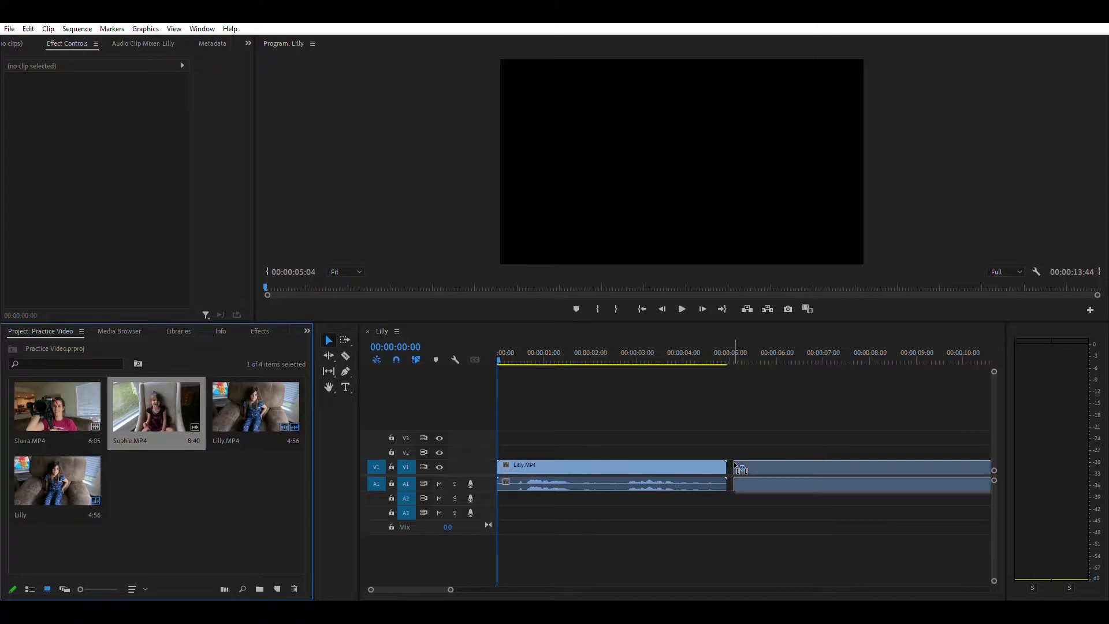
pyautogui.moveTo(735, 463); pyautogui.dragTo(733, 467)
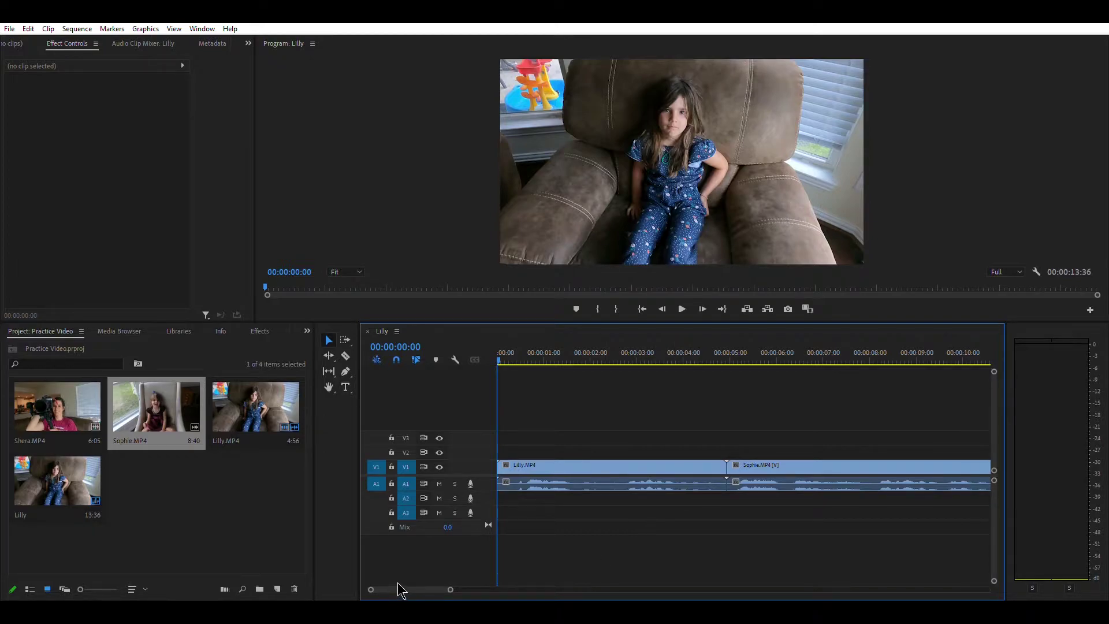
pyautogui.moveTo(403, 587); pyautogui.dragTo(407, 581)
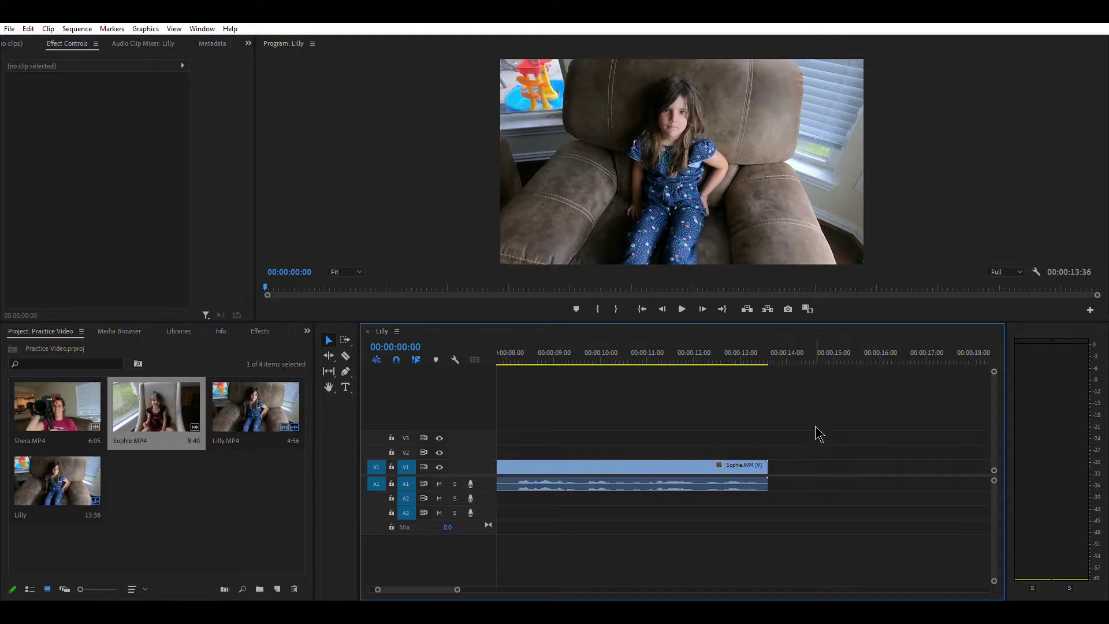
pyautogui.press('-')
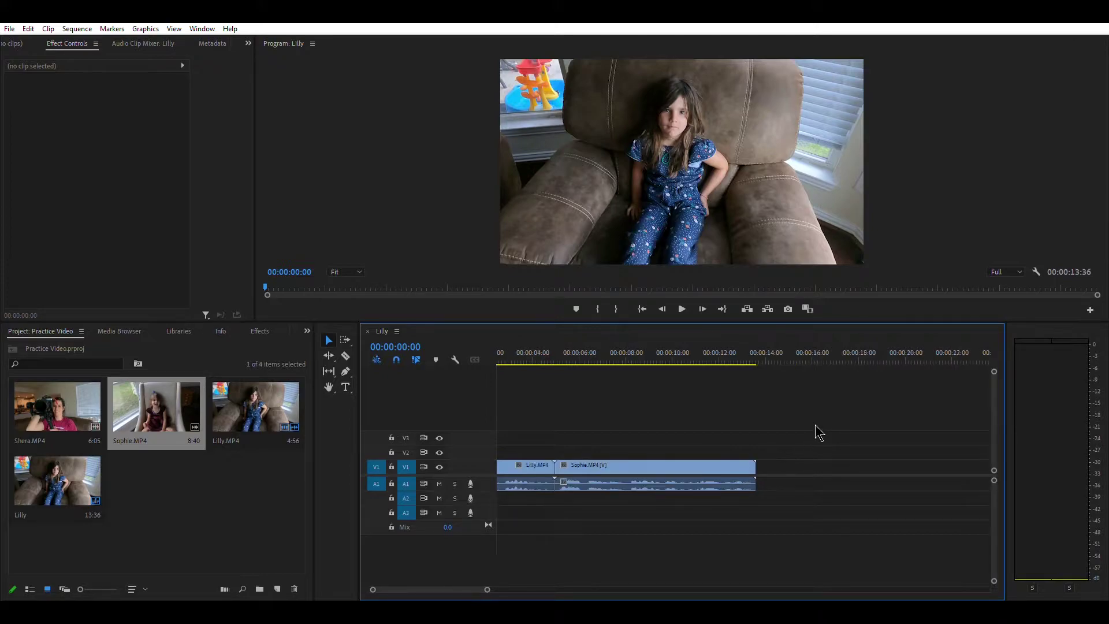
pyautogui.press('-')
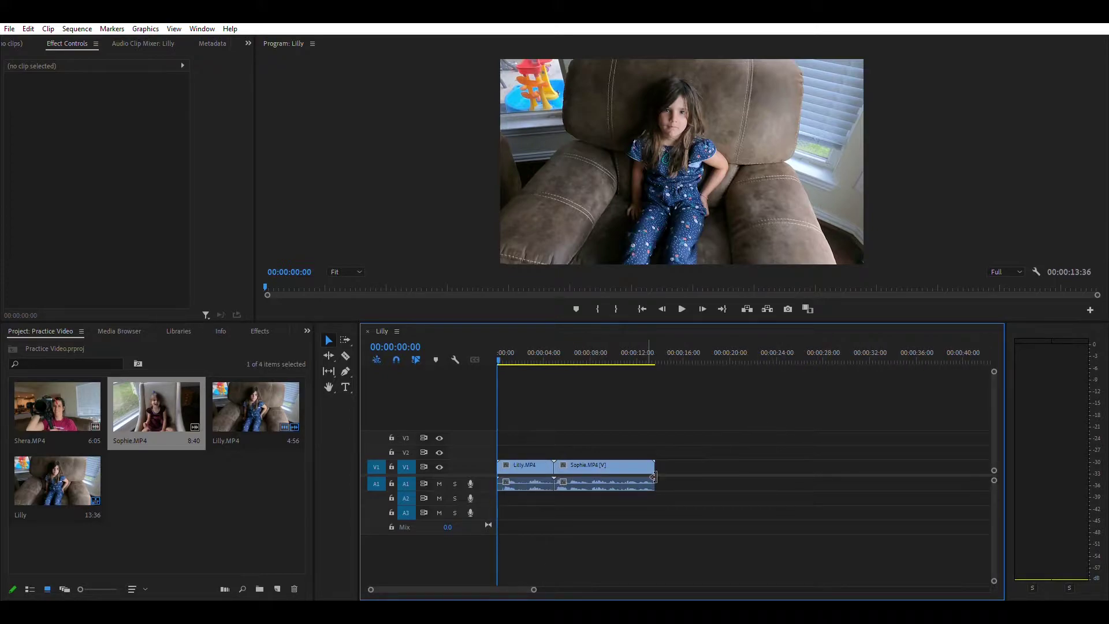
pyautogui.moveTo(49, 410); pyautogui.dragTo(658, 460)
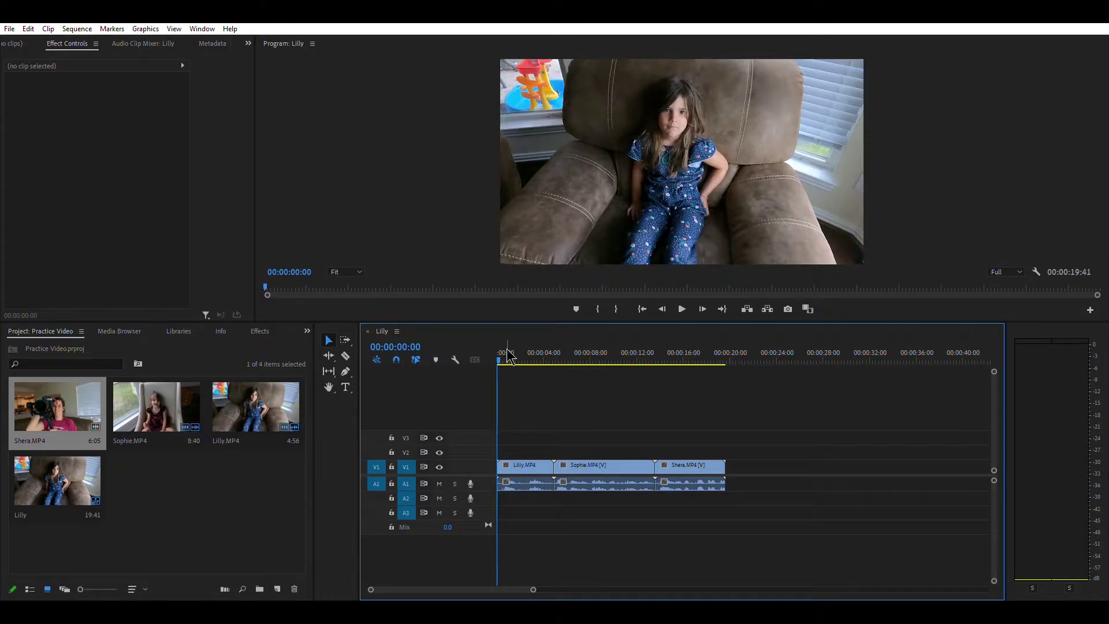
pyautogui.moveTo(508, 354); pyautogui.dragTo(487, 351)
pyautogui.click(682, 308)
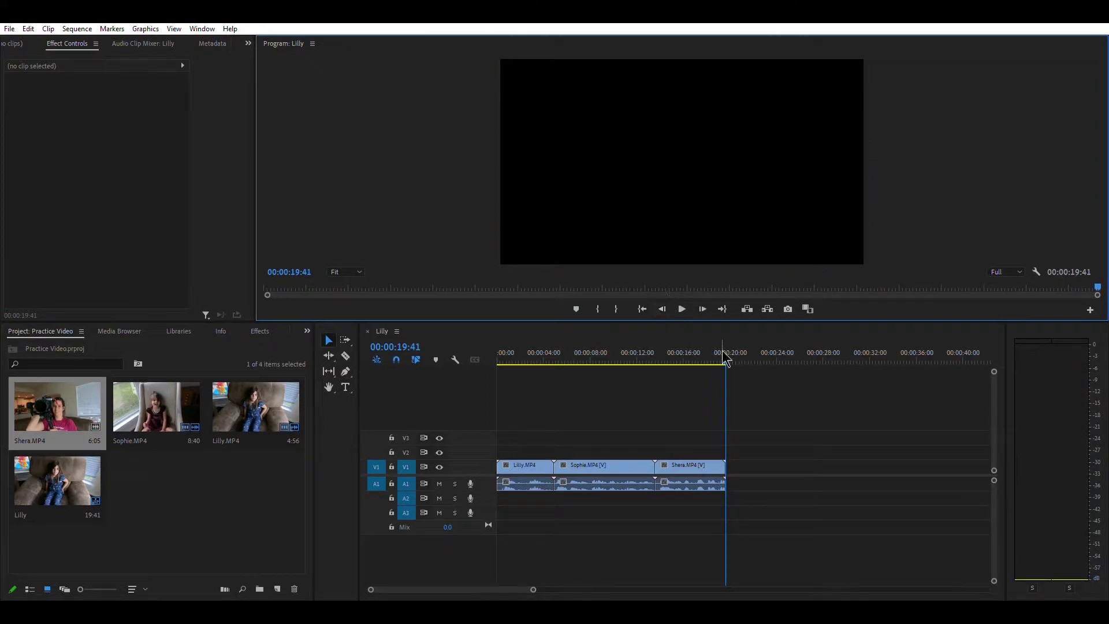
# - Preview Lilly's opening and park the playhead at 00:00:01:50
pyautogui.moveTo(727, 356); pyautogui.dragTo(496, 393)
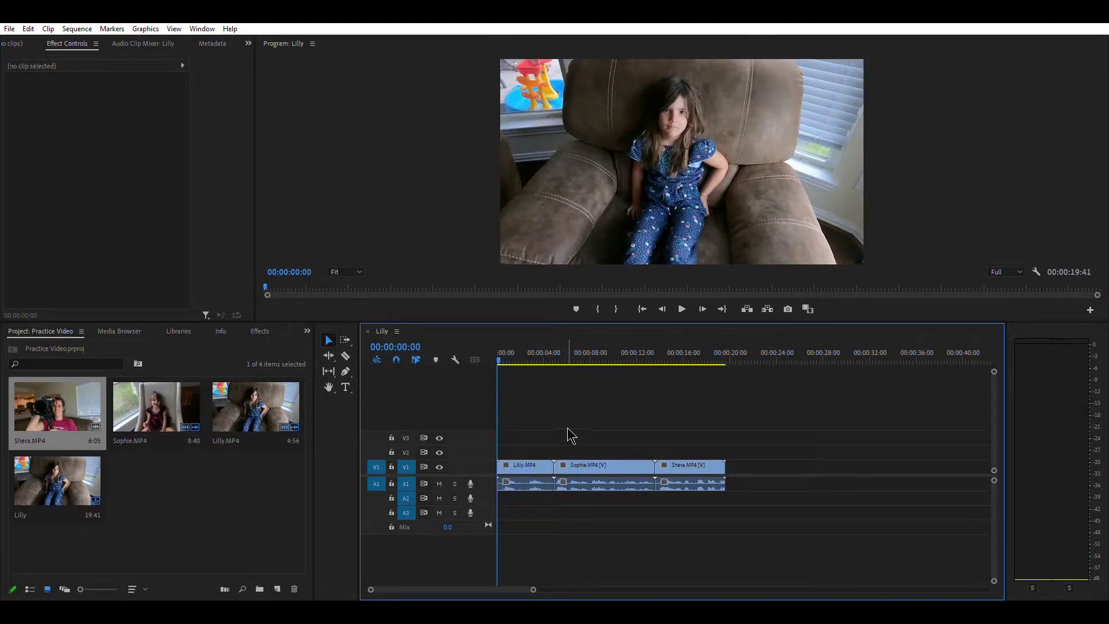
pyautogui.press('=')
pyautogui.press('=')
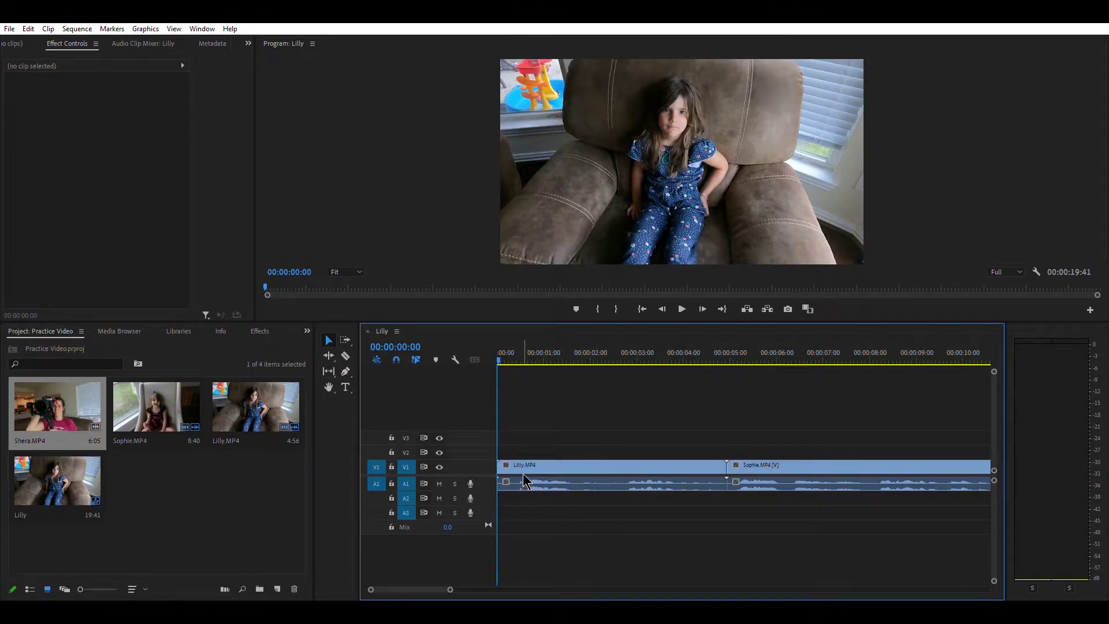
pyautogui.click(684, 307)
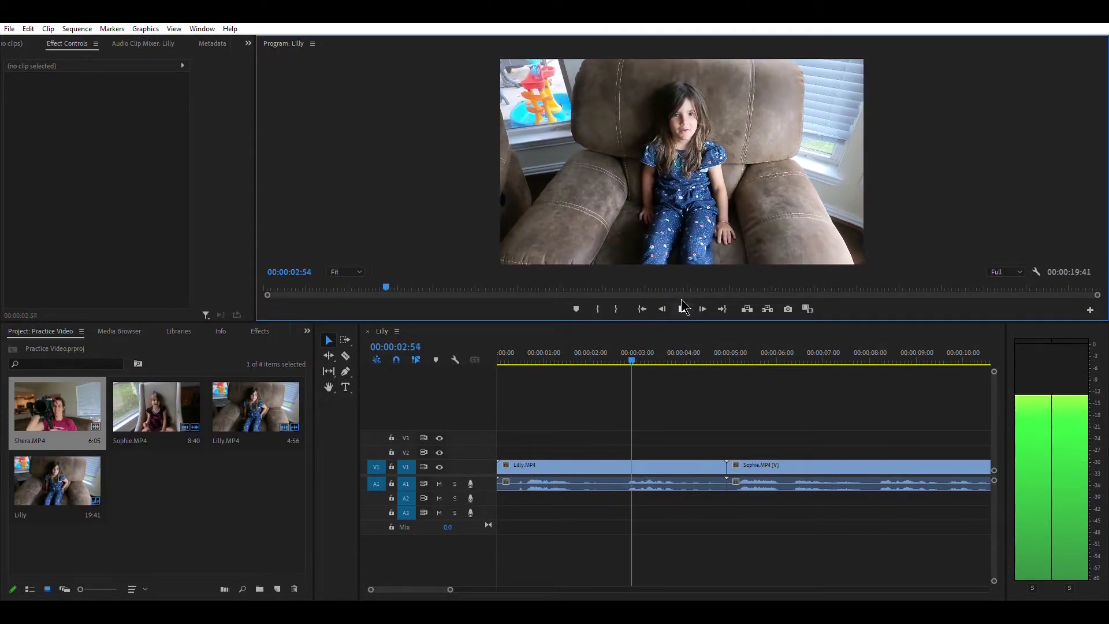
pyautogui.click(684, 307)
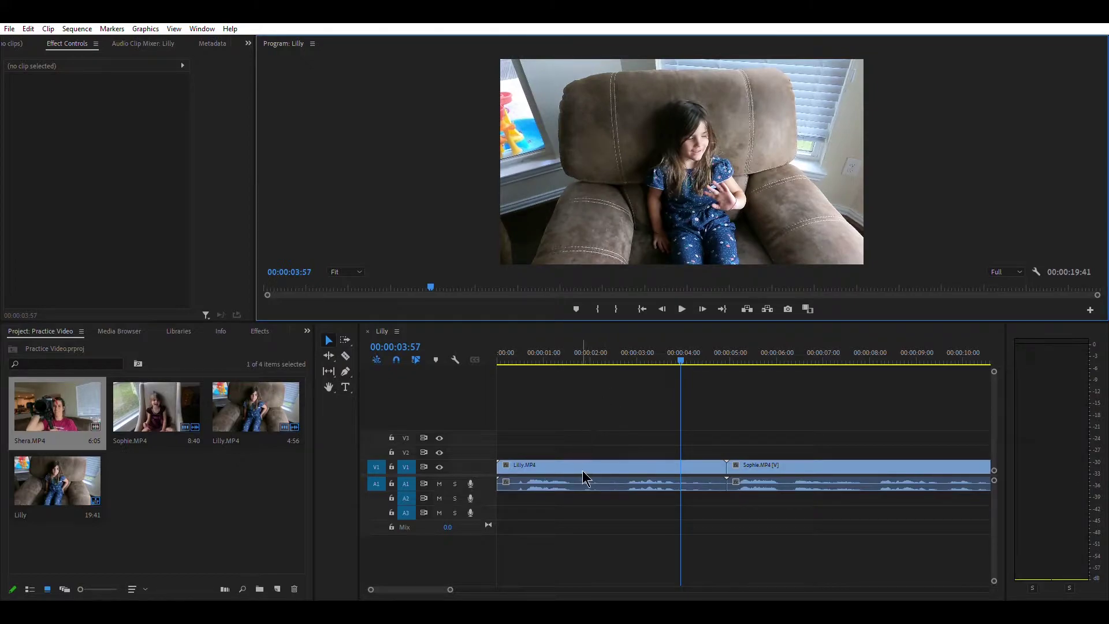
pyautogui.moveTo(684, 361); pyautogui.dragTo(584, 382)
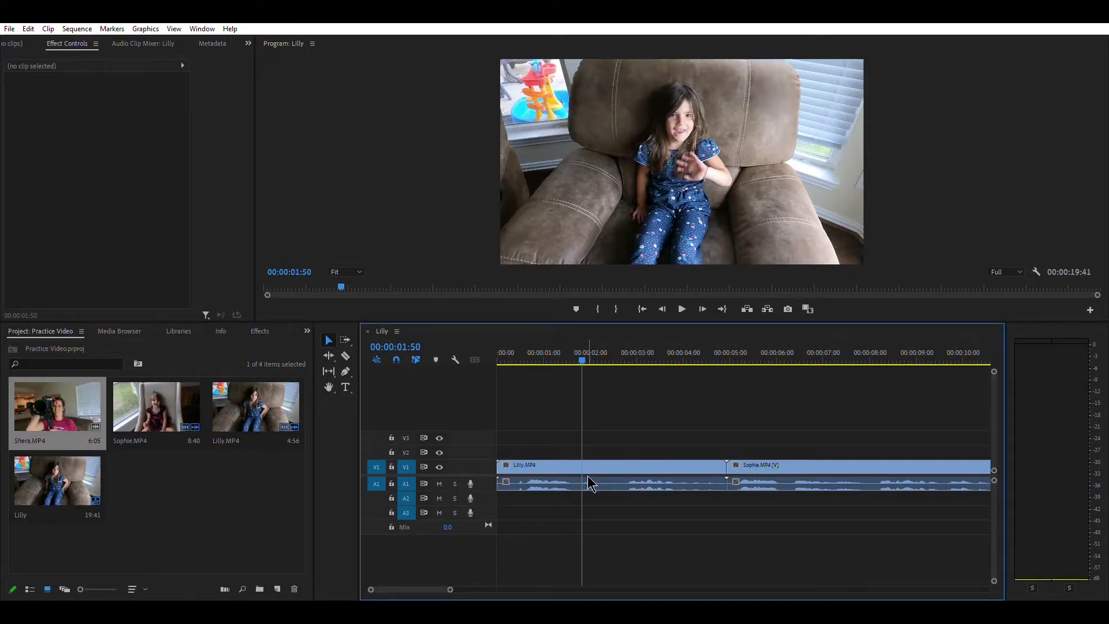
# - Razor-cut Lilly.MP4 at the playhead and scrub through the footage that follows
pyautogui.click(348, 356)
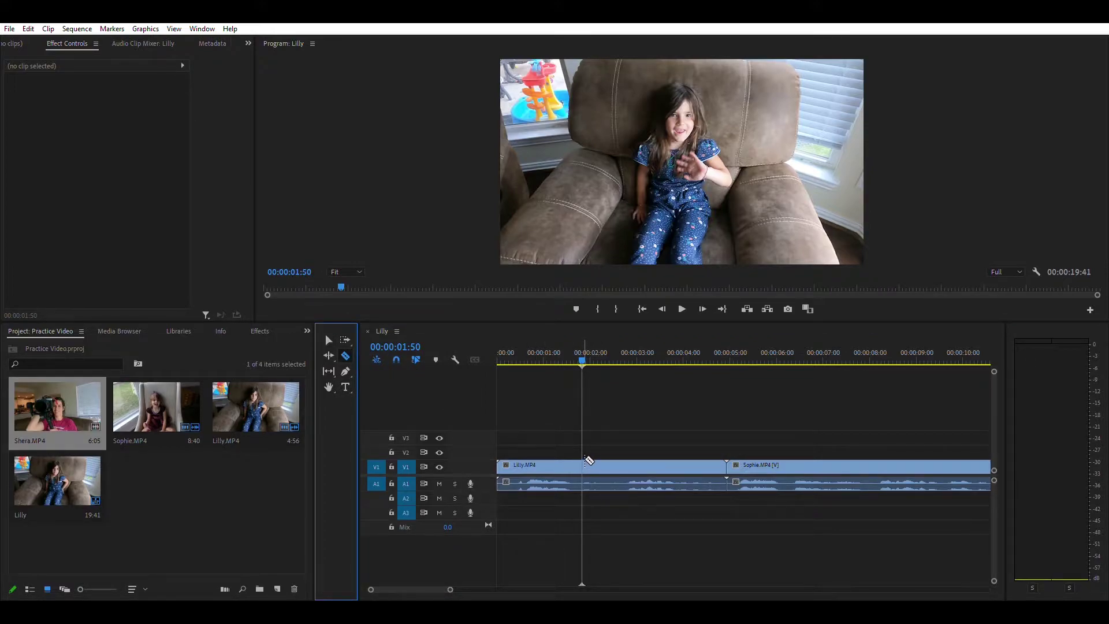
pyautogui.click(587, 461)
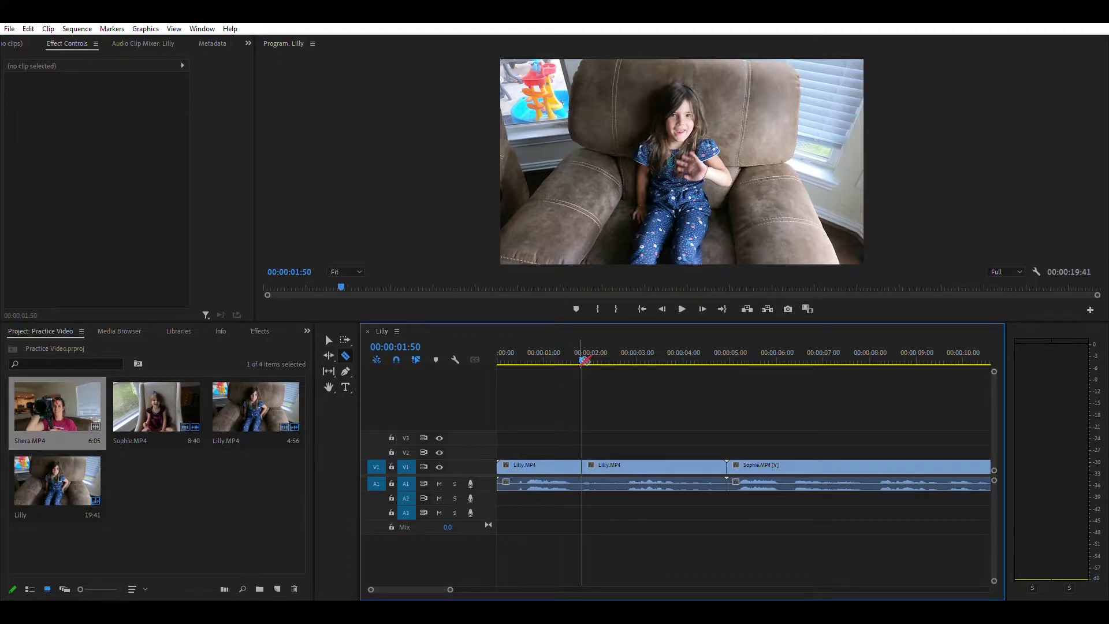
pyautogui.moveTo(582, 350); pyautogui.dragTo(581, 381)
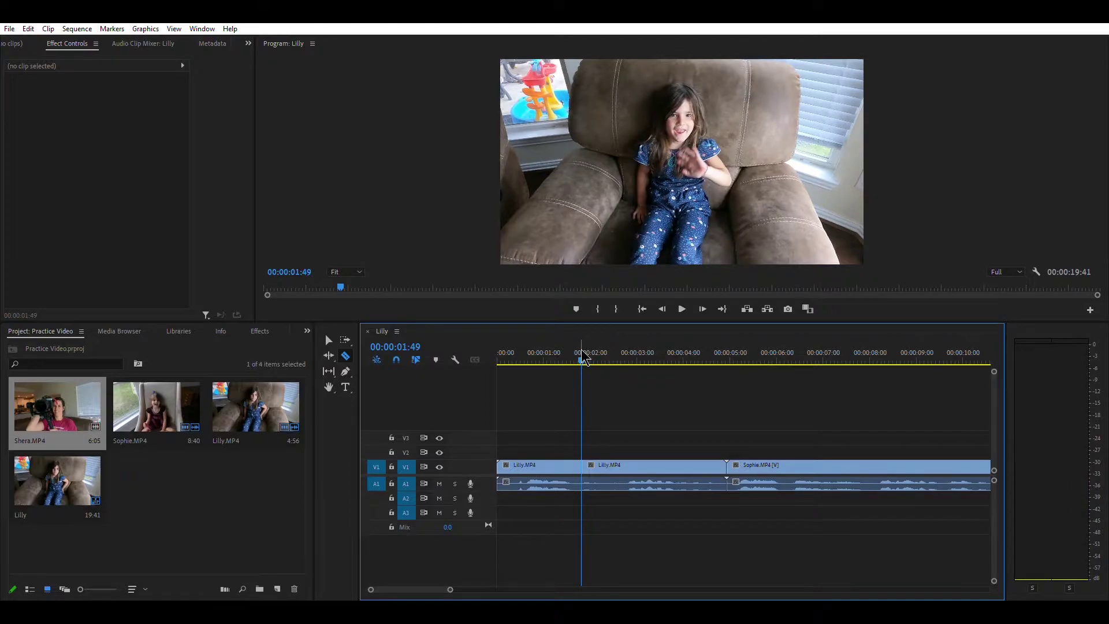
pyautogui.click(670, 353)
pyautogui.click(745, 353)
pyautogui.click(814, 352)
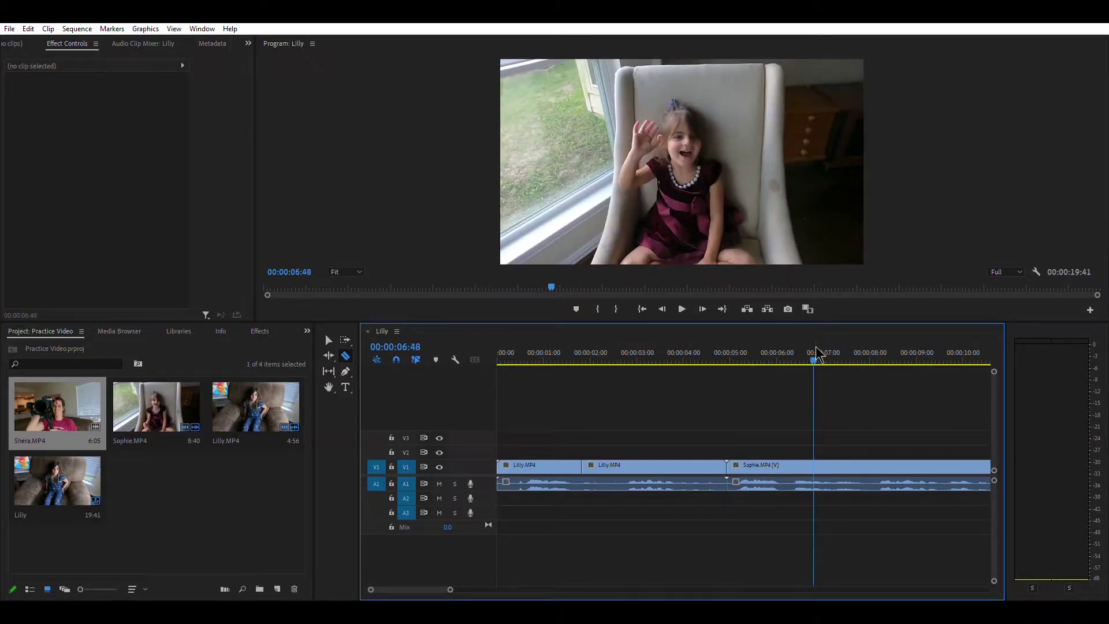
pyautogui.click(642, 309)
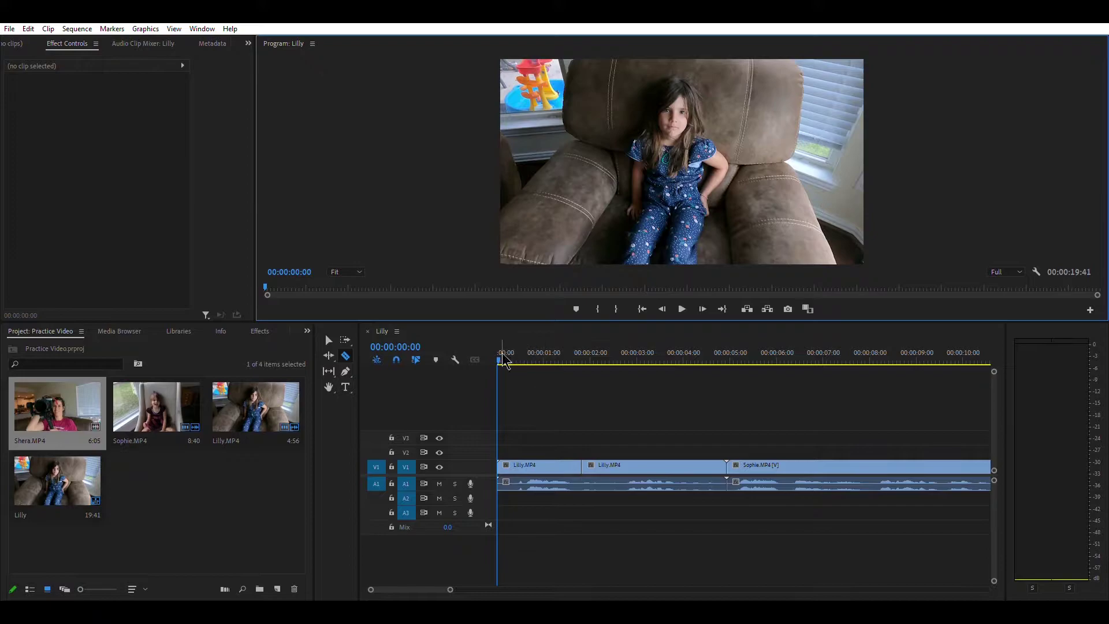
# - Frame-step back to 00:00:01:50 to verify the cut point, returning to the Selection tool
pyautogui.moveTo(502, 356); pyautogui.dragTo(583, 364)
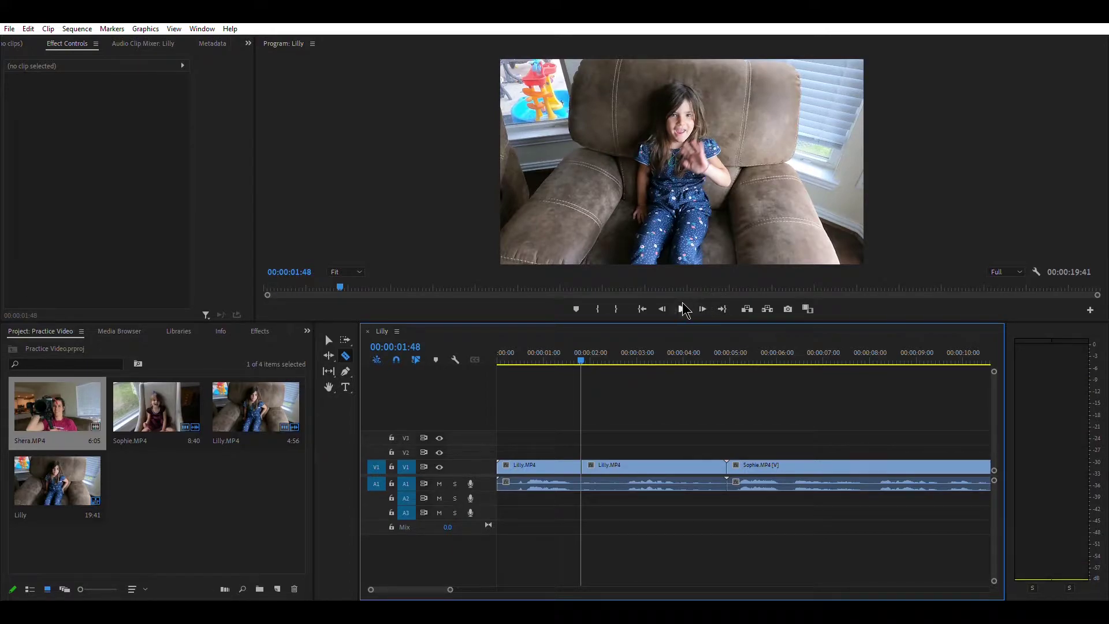
pyautogui.click(702, 309)
pyautogui.click(702, 309)
pyautogui.click(702, 309)
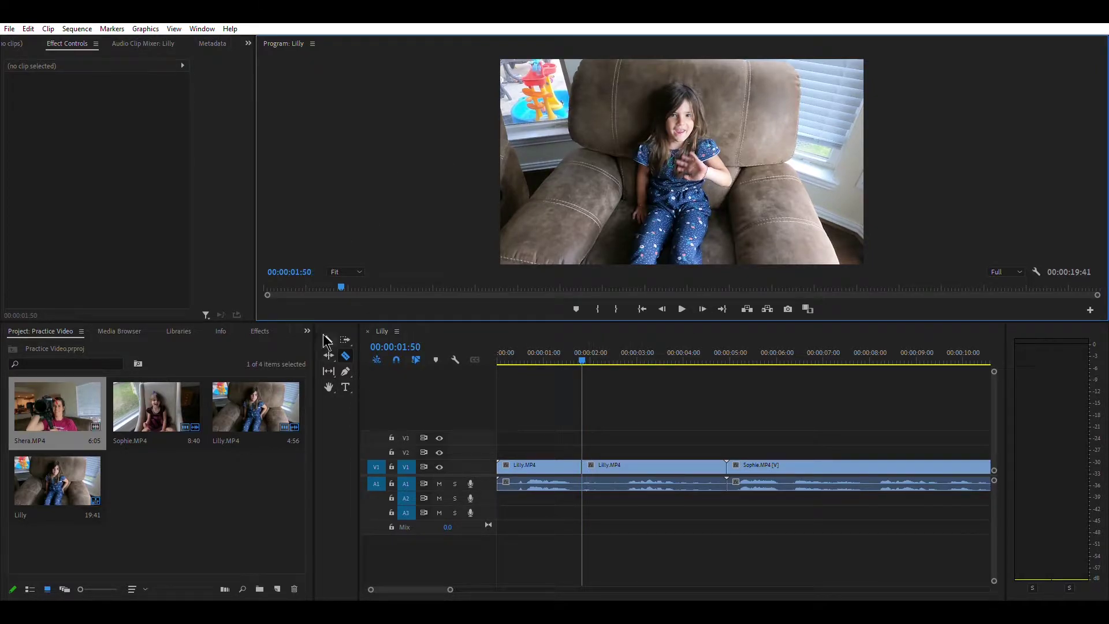
pyautogui.click(331, 340)
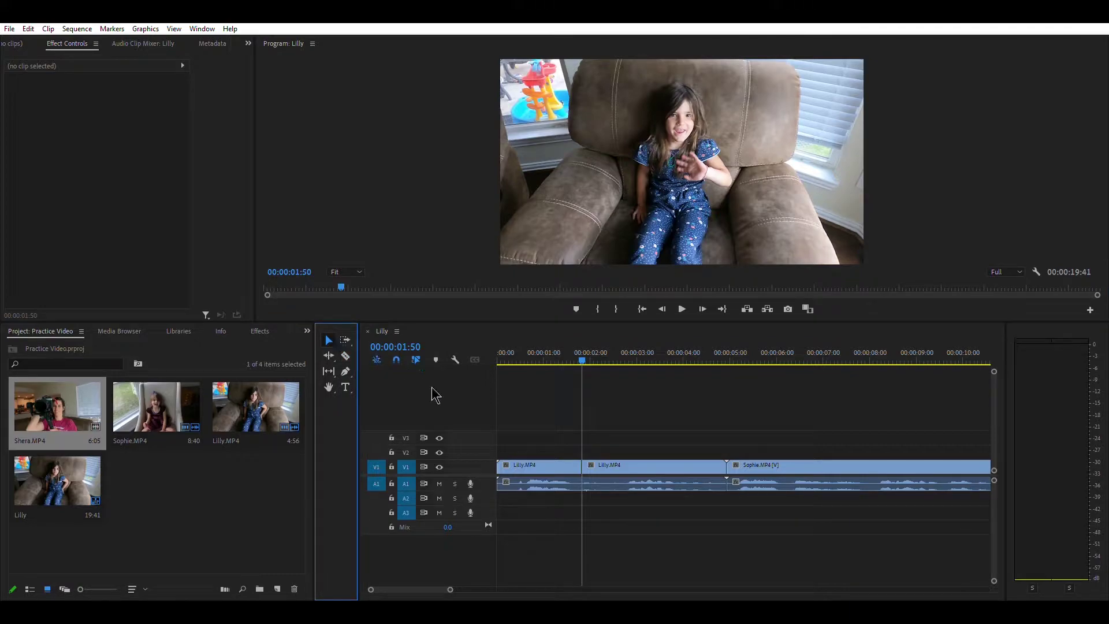
# - Delete Lilly's opening video piece, then razor-cut A1 at 00:00:01:50 and delete the opening audio
pyautogui.click(559, 466)
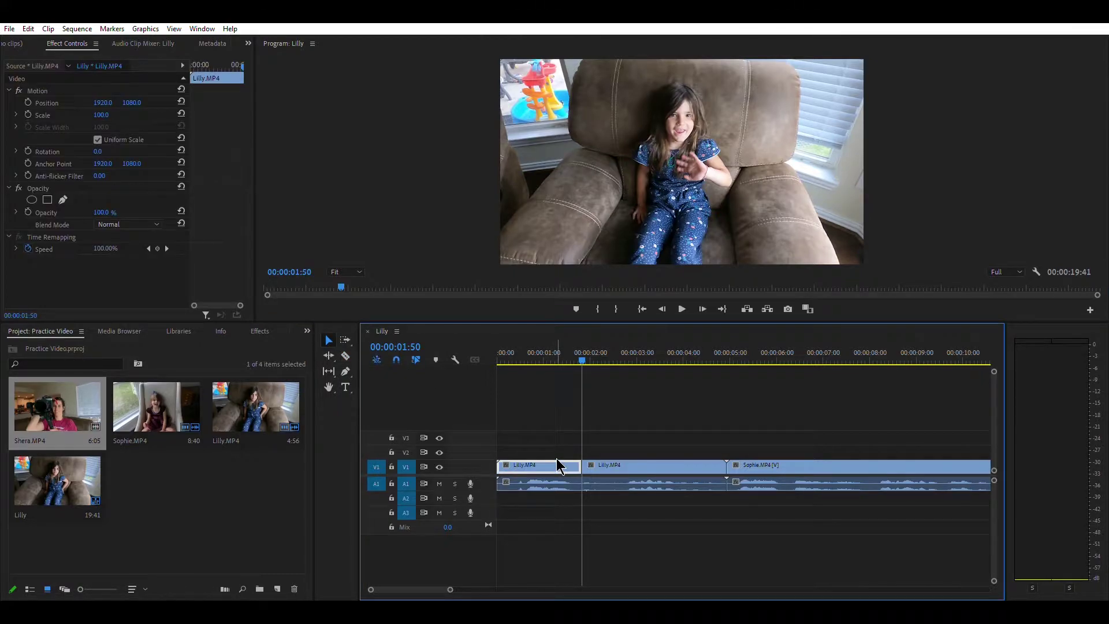
pyautogui.press('Delete')
pyautogui.click(548, 482)
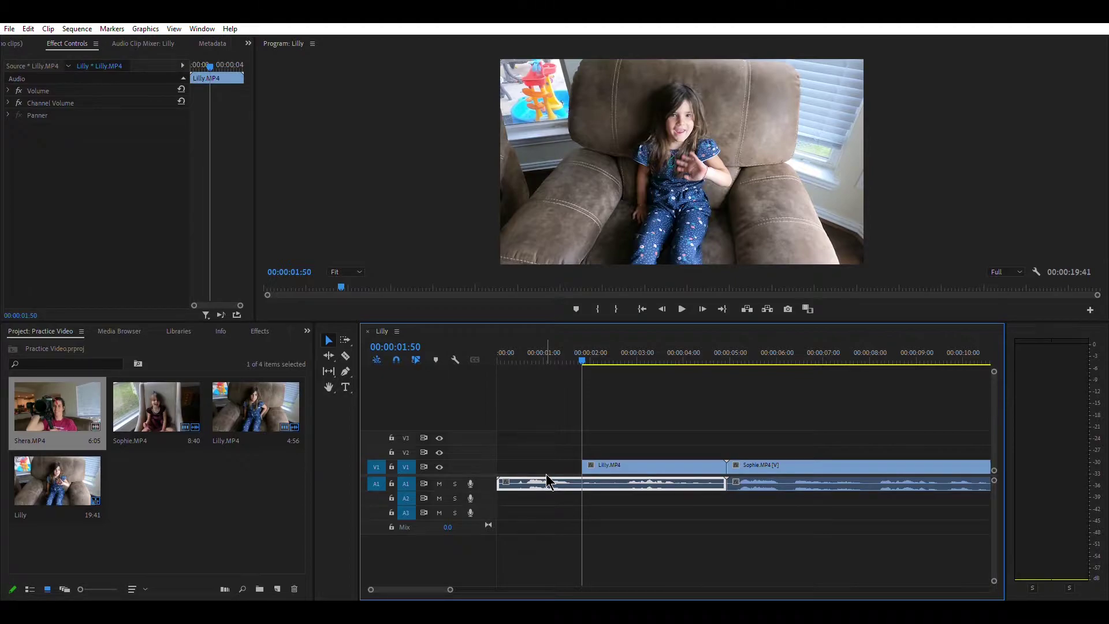
pyautogui.click(346, 355)
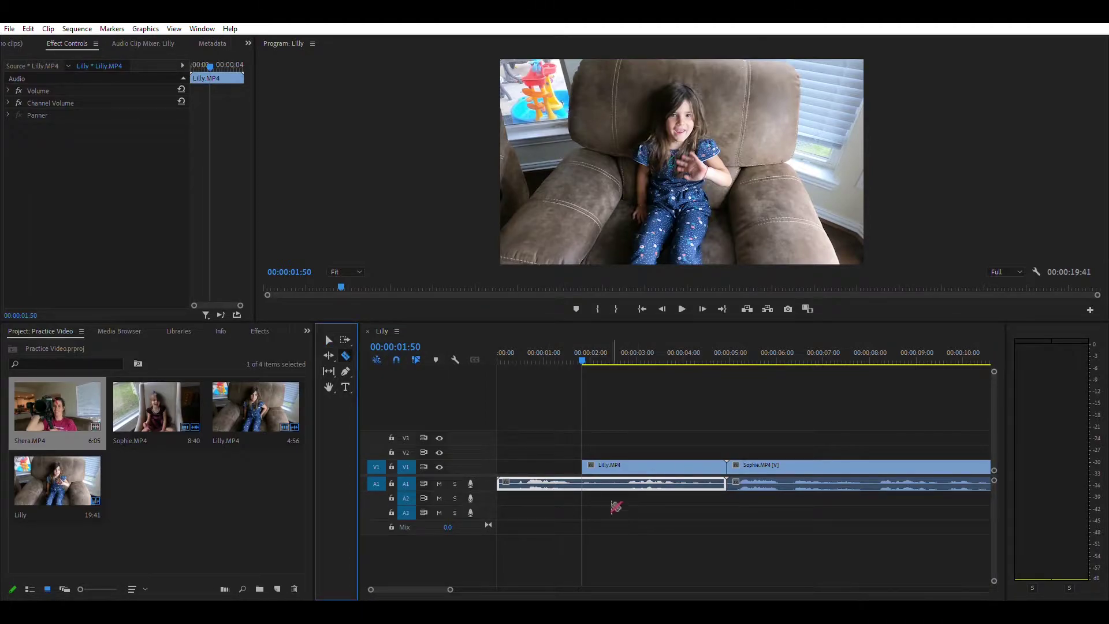
pyautogui.click(583, 482)
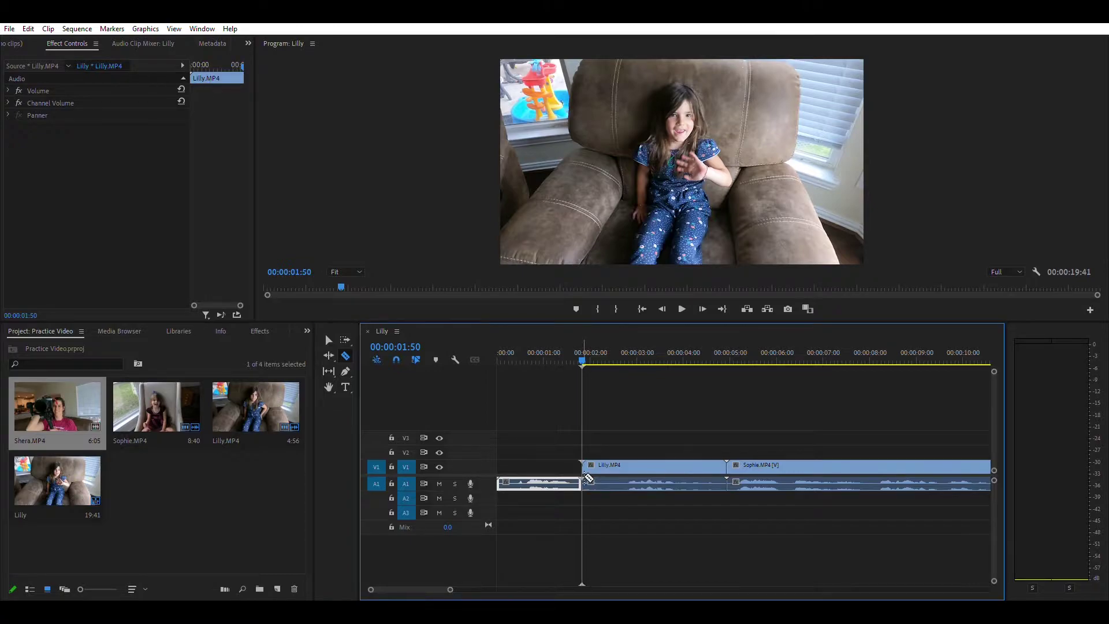
pyautogui.click(331, 337)
pyautogui.click(536, 471)
pyautogui.press('Delete')
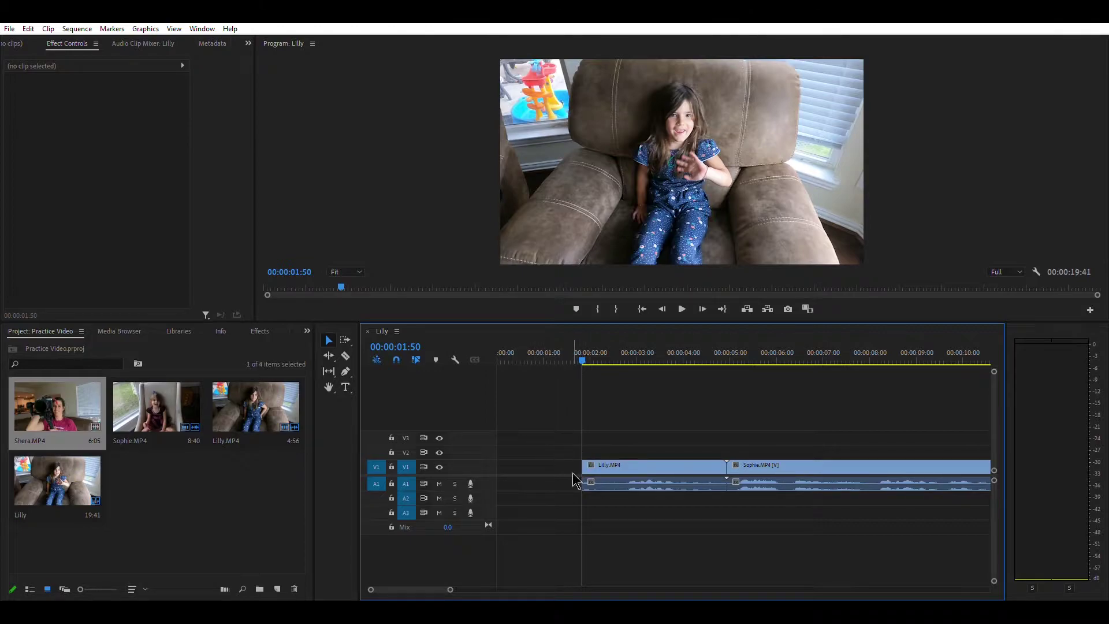
# - With Track Select Forward, drag the Lilly.MP4 and Sophie.MP4 clips left to 0:00
pyautogui.click(346, 338)
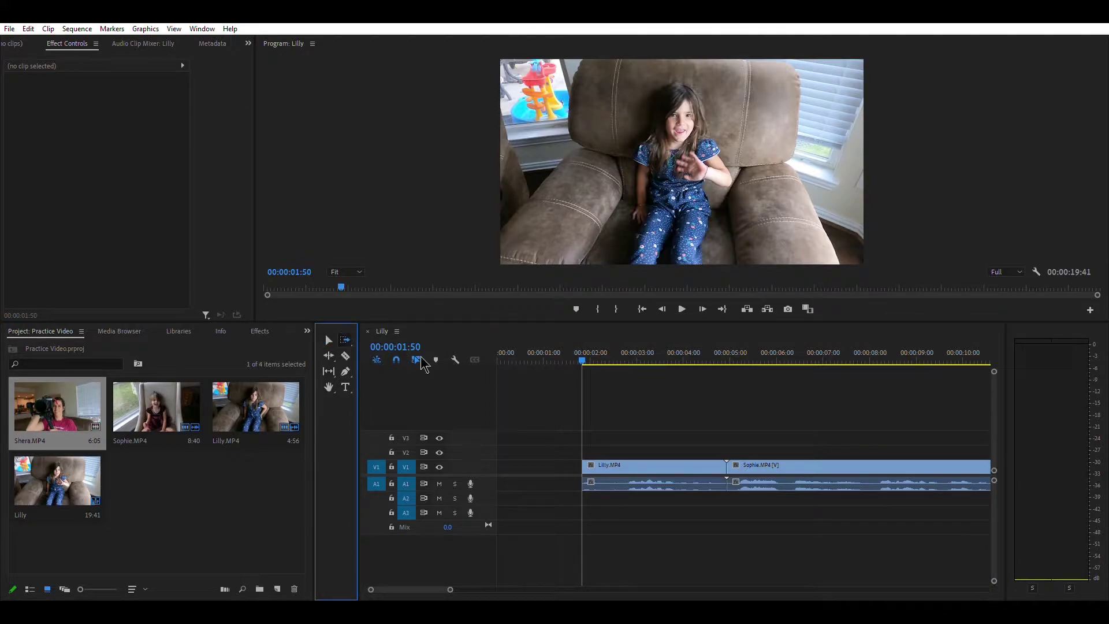
pyautogui.click(628, 460)
pyautogui.moveTo(628, 460); pyautogui.dragTo(543, 464)
# - Play back the tightened sequence and step the playhead back to 00:00:02:48
pyautogui.moveTo(584, 353); pyautogui.dragTo(489, 384)
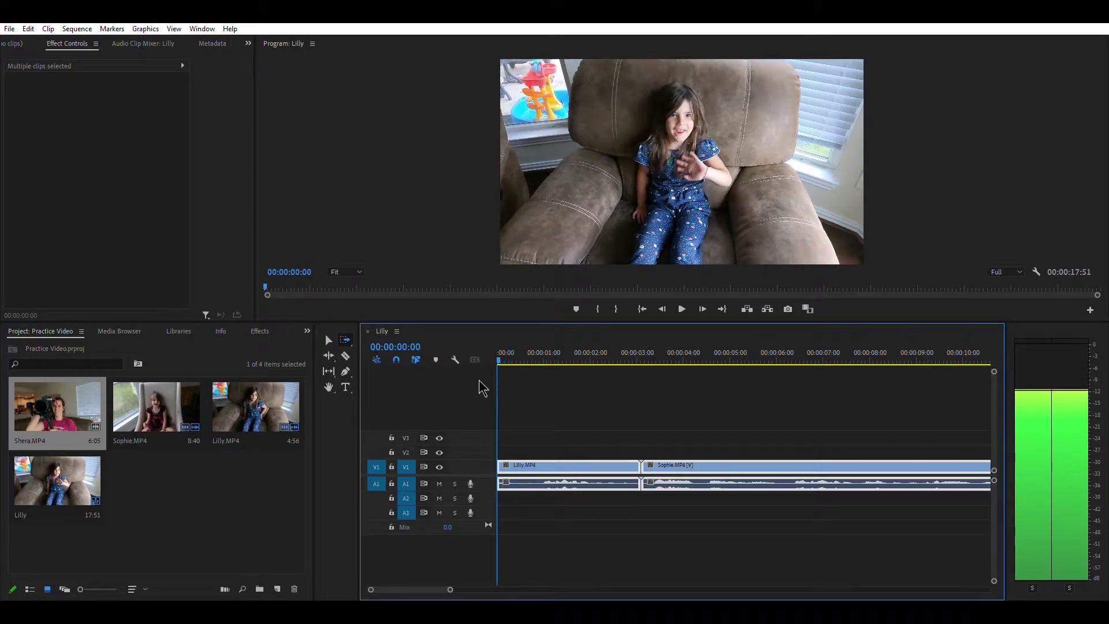
pyautogui.click(683, 301)
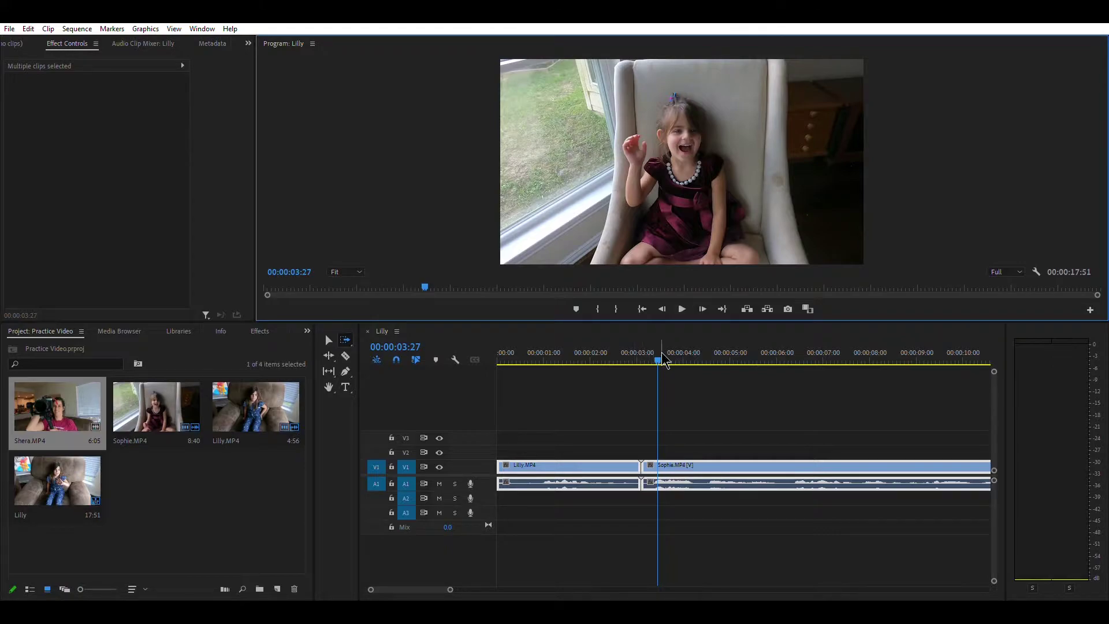
pyautogui.moveTo(657, 357); pyautogui.dragTo(589, 357)
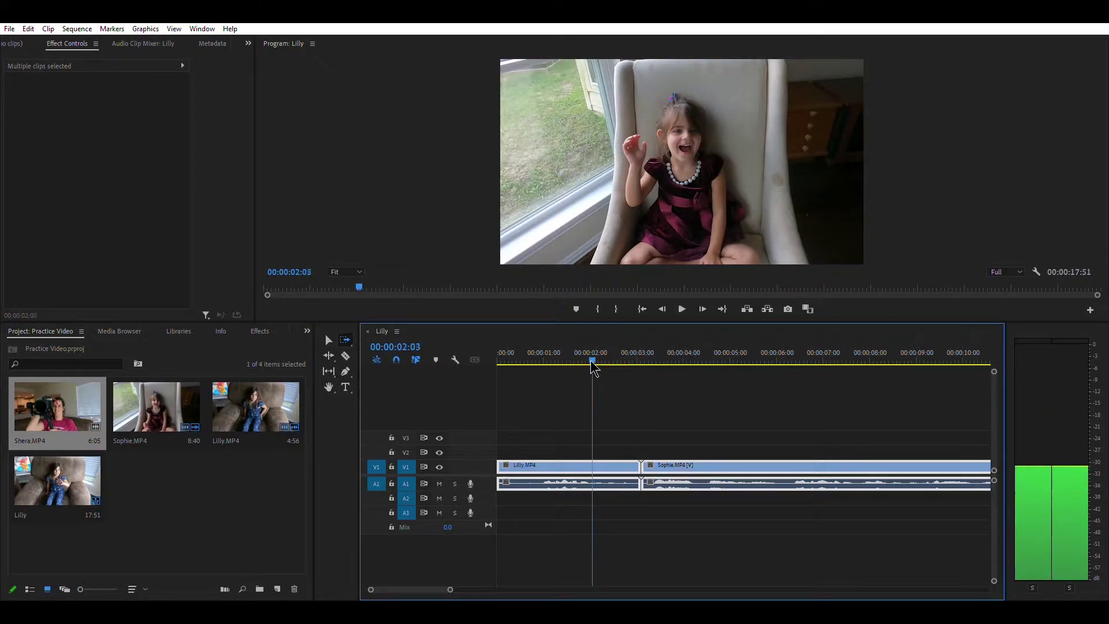
pyautogui.click(683, 306)
pyautogui.click(683, 307)
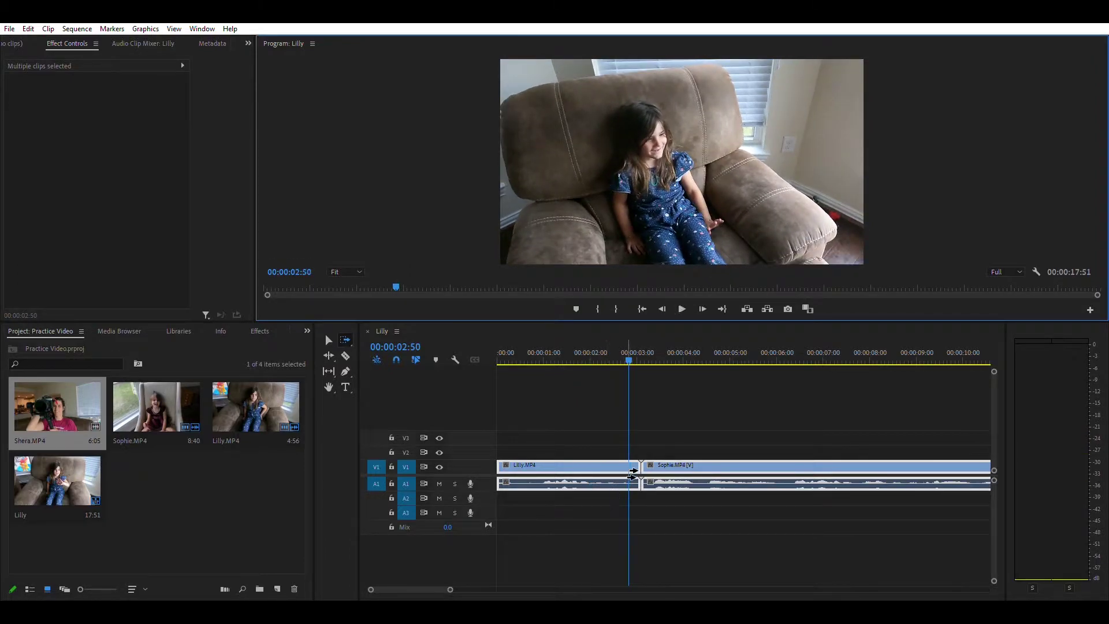
pyautogui.click(329, 339)
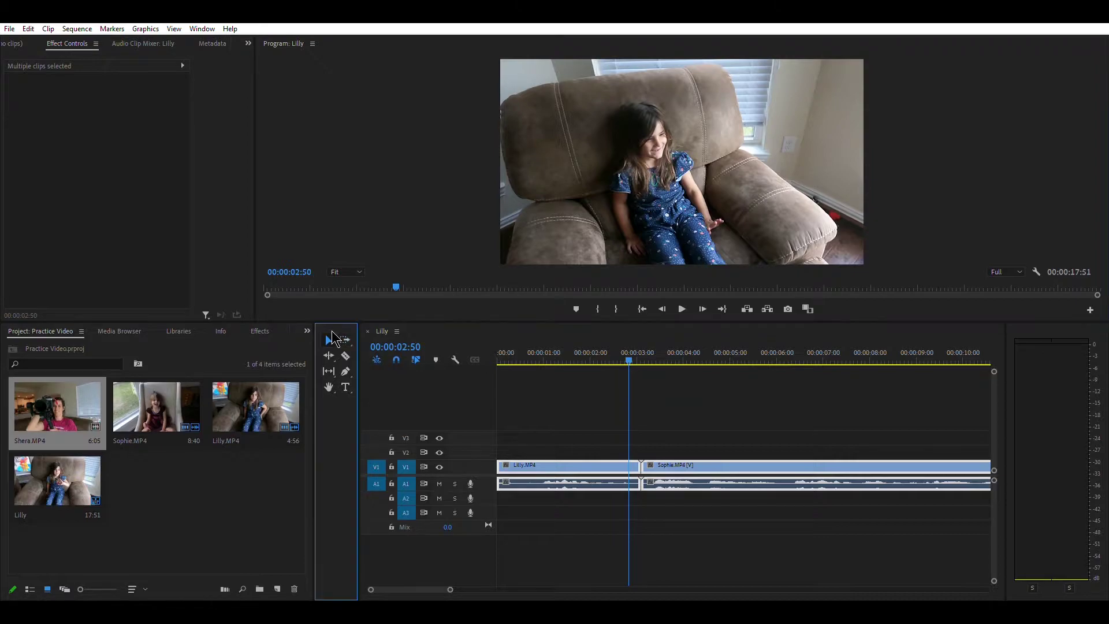
pyautogui.click(663, 309)
pyautogui.click(663, 308)
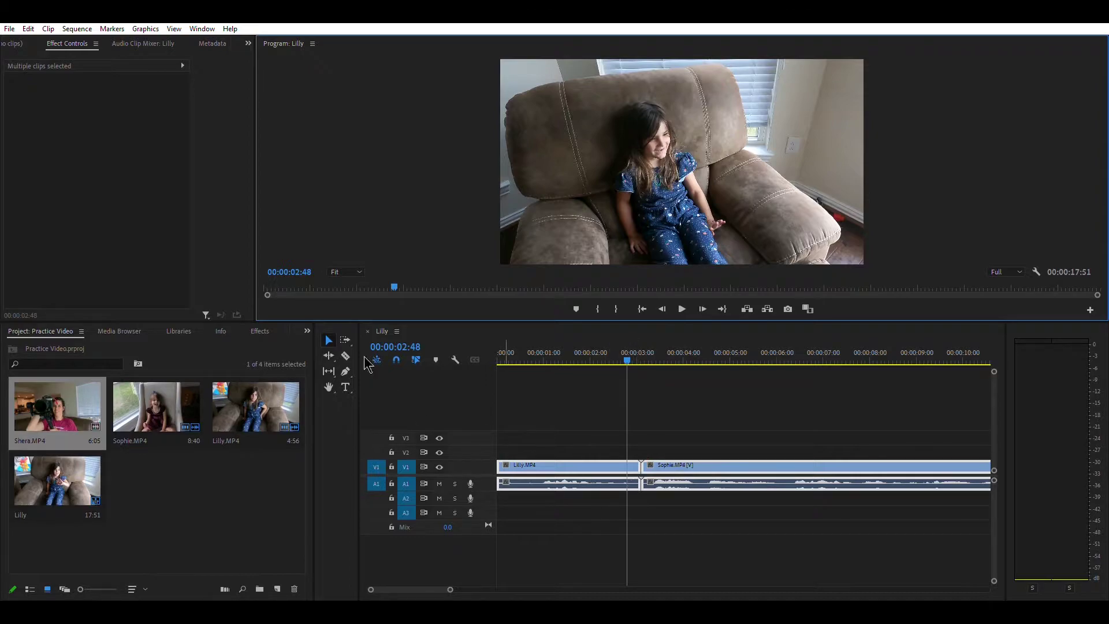
# - Razor the Lilly.MP4 video at 00:00:02:48 and select the piece after the cut
pyautogui.click(346, 356)
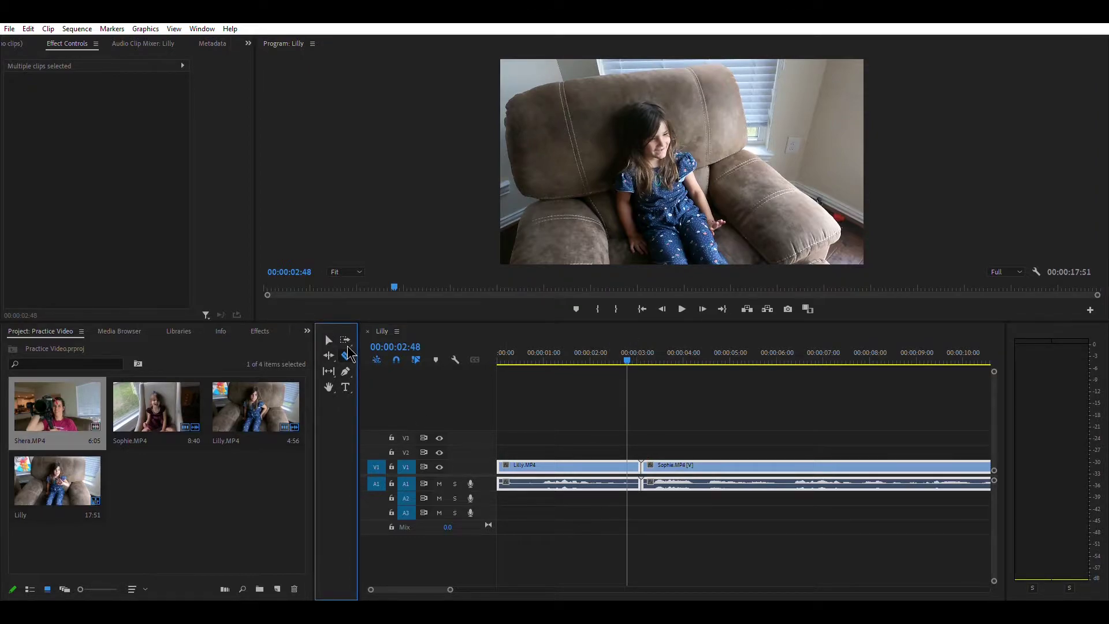
pyautogui.click(629, 465)
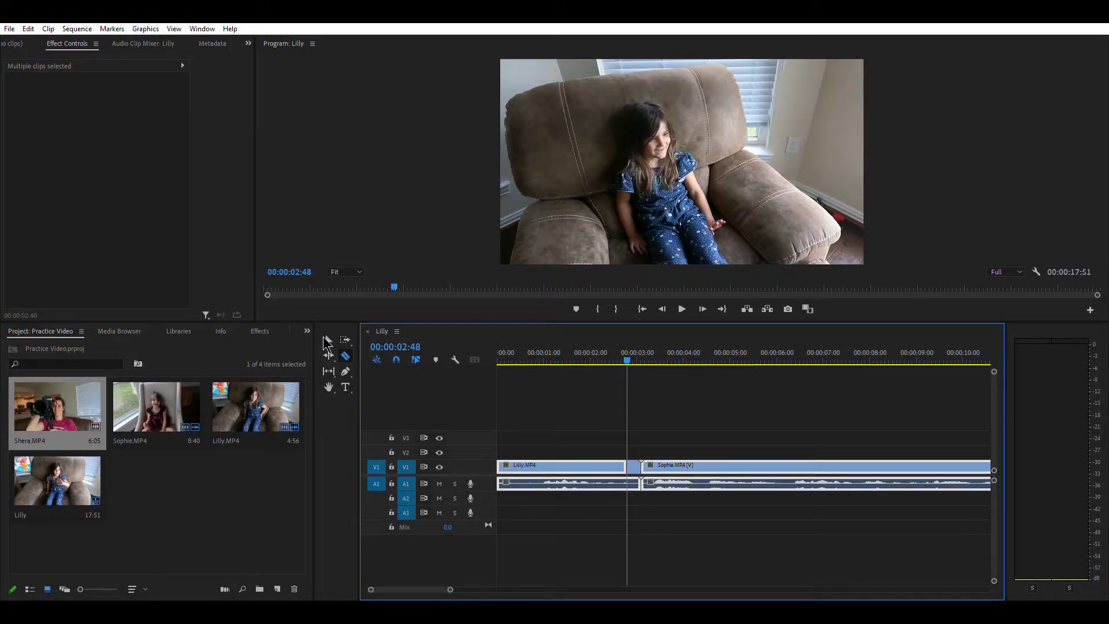
pyautogui.click(329, 341)
pyautogui.click(634, 466)
# - Split the A1 audio at the playhead, then select the resulting video and audio gaps
pyautogui.click(345, 356)
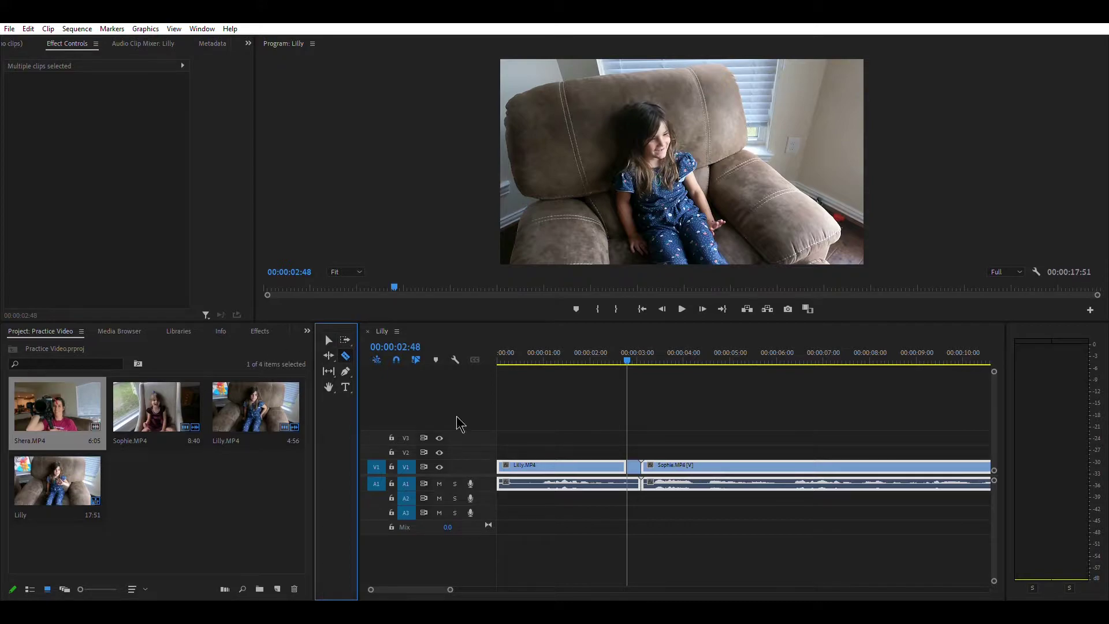
pyautogui.click(628, 483)
pyautogui.click(325, 336)
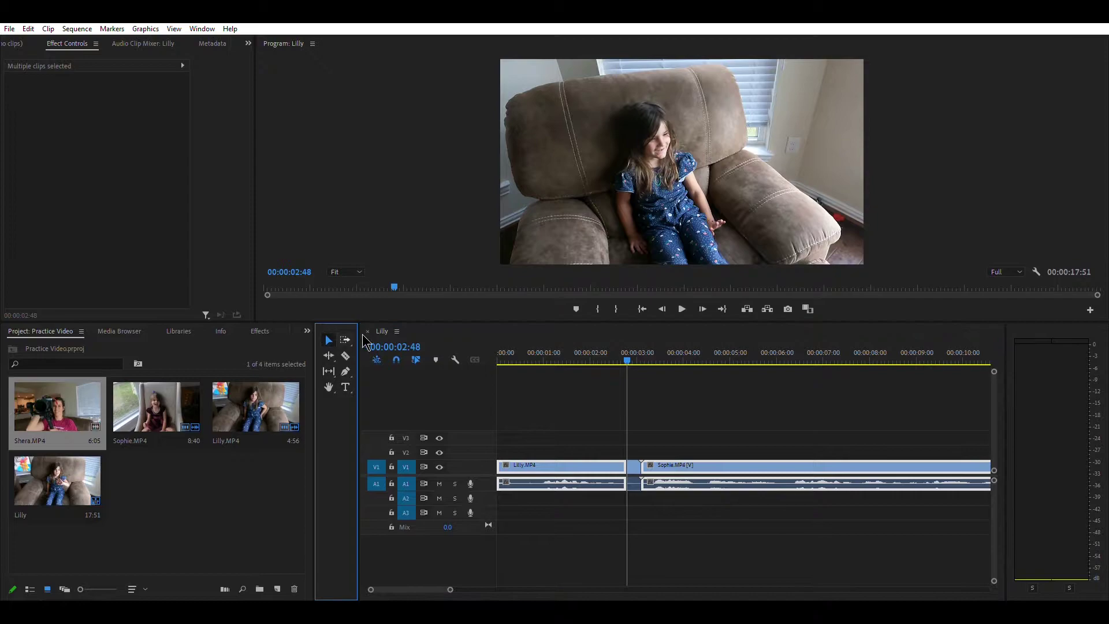
pyautogui.click(637, 465)
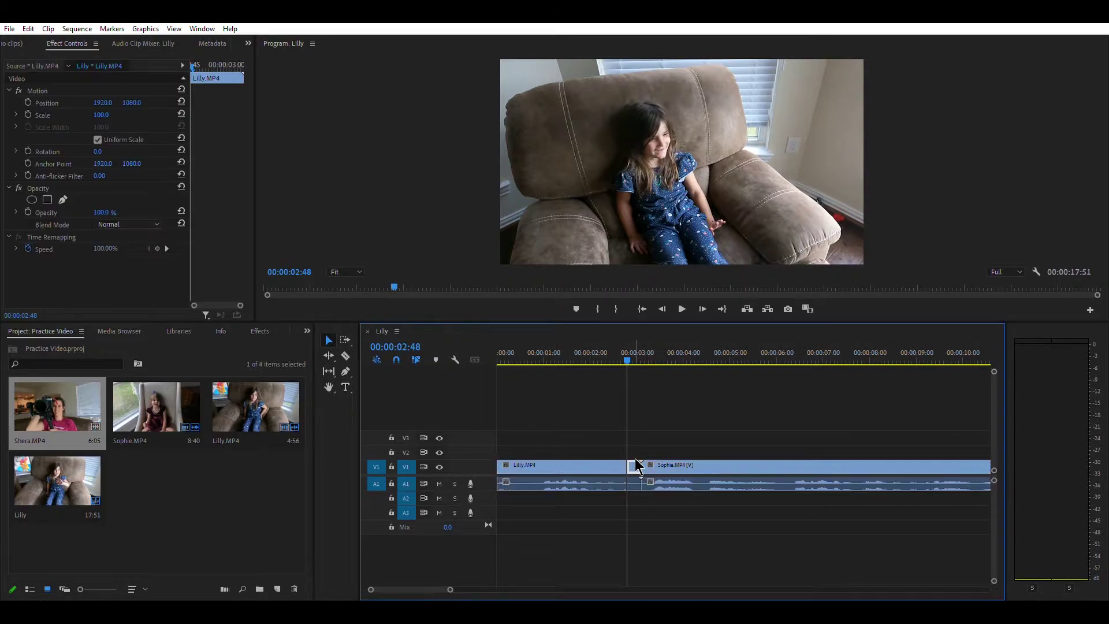
pyautogui.click(637, 480)
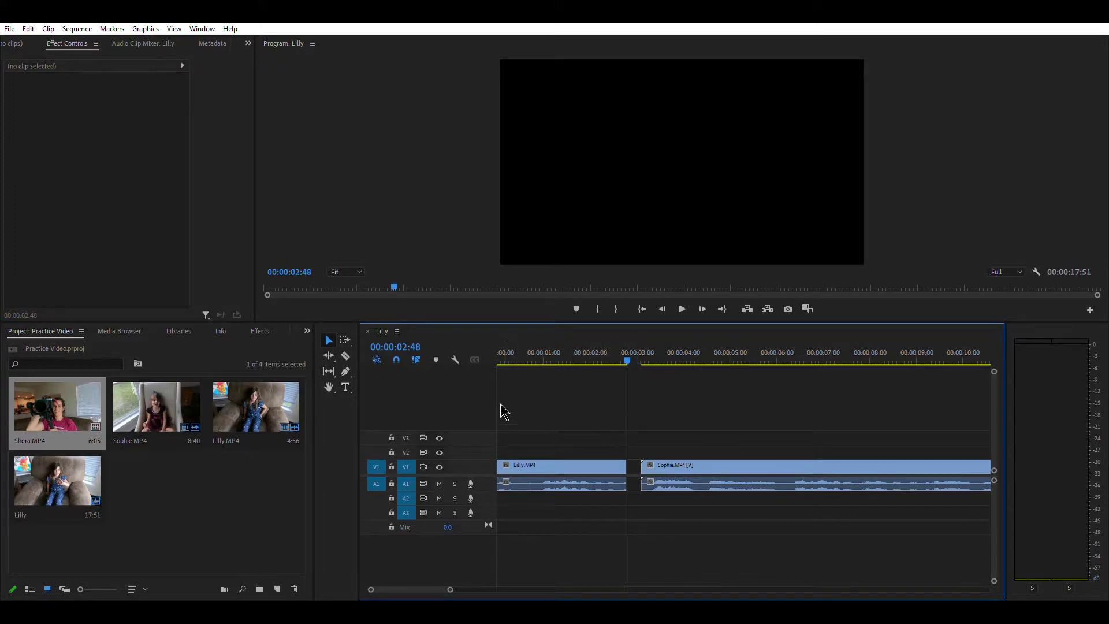
# - Scrub and play into the Sophie clip, then frame-step forward to 00:00:04:31
pyautogui.moveTo(630, 349); pyautogui.dragTo(642, 351)
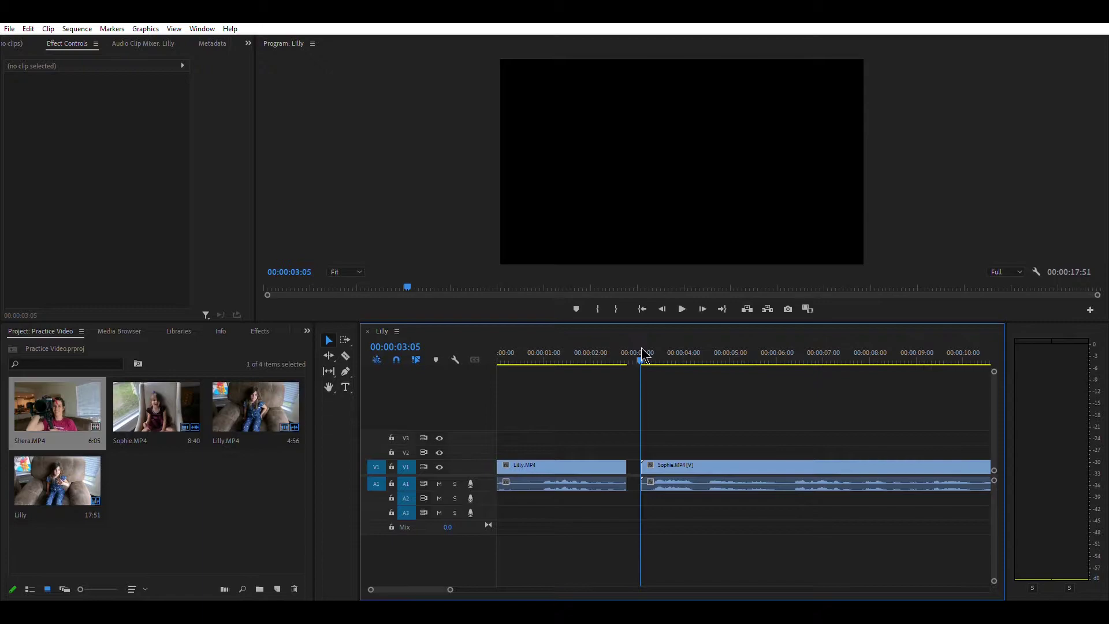
pyautogui.click(682, 308)
pyautogui.click(745, 356)
pyautogui.moveTo(745, 356); pyautogui.dragTo(707, 364)
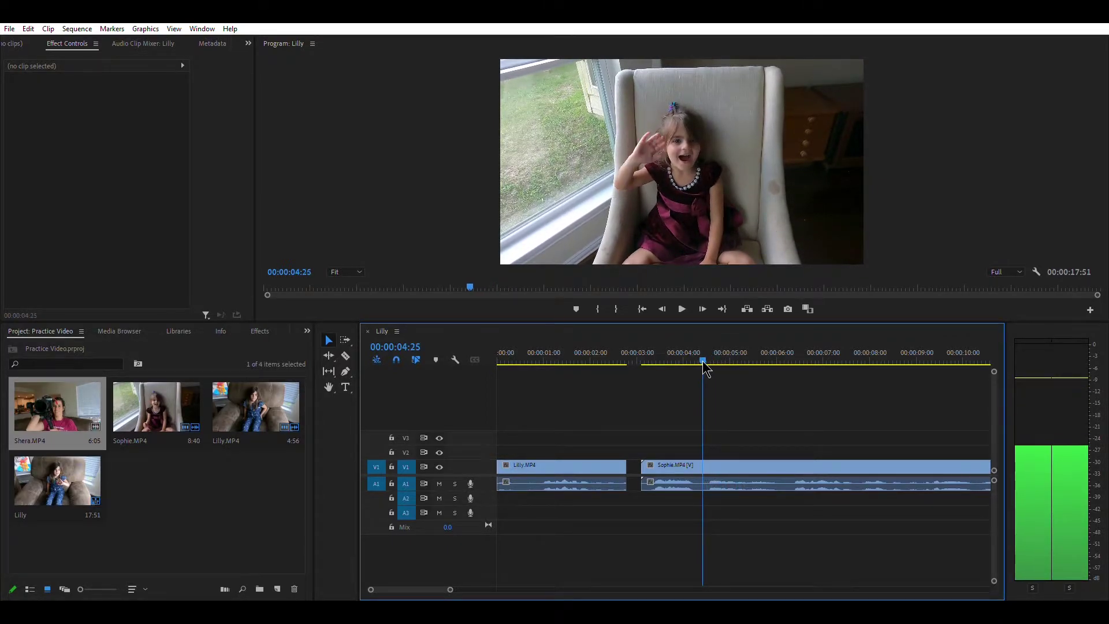
pyautogui.click(705, 298)
pyautogui.click(705, 298)
pyautogui.click(706, 298)
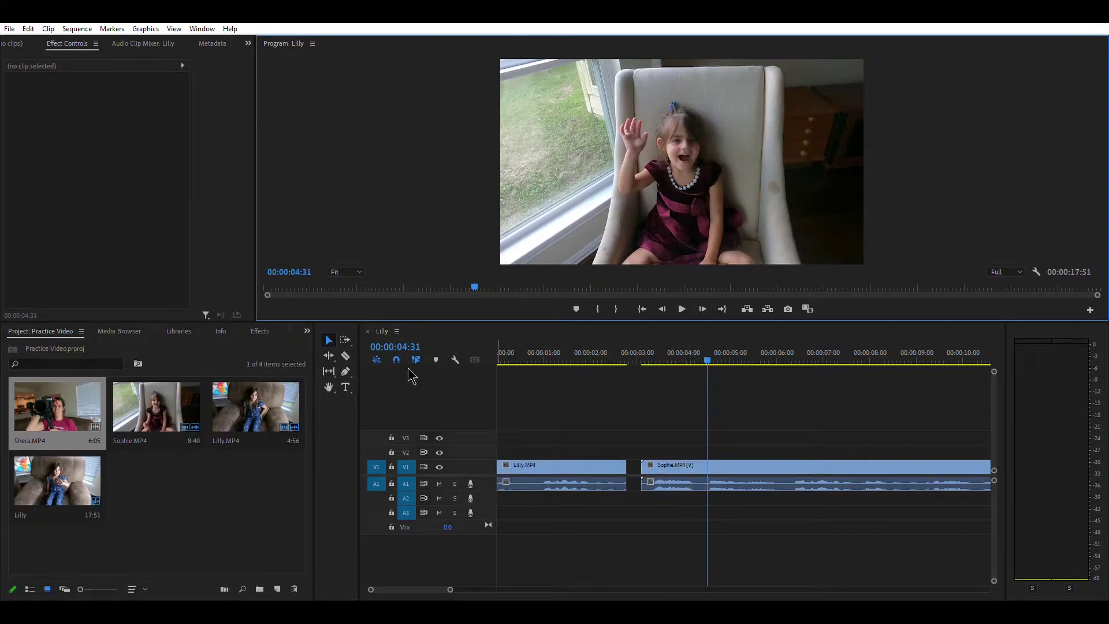
# - Cut Sophie.MP4 at 00:00:04:31, delete its opening, and slide the rest against Lilly.MP4
pyautogui.click(346, 356)
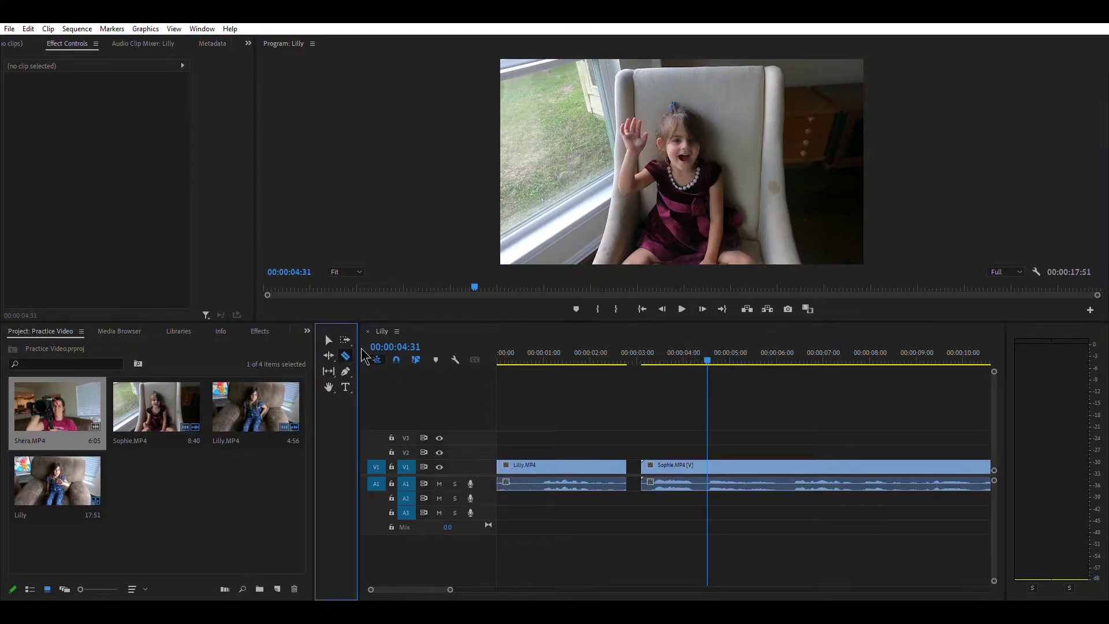
pyautogui.click(711, 459)
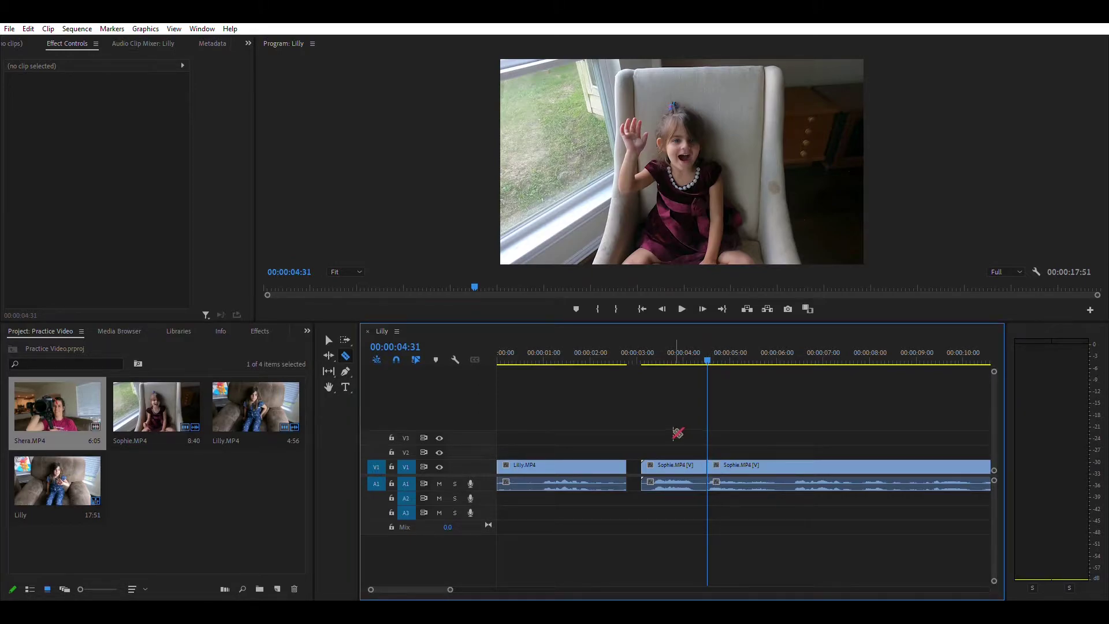
pyautogui.click(335, 336)
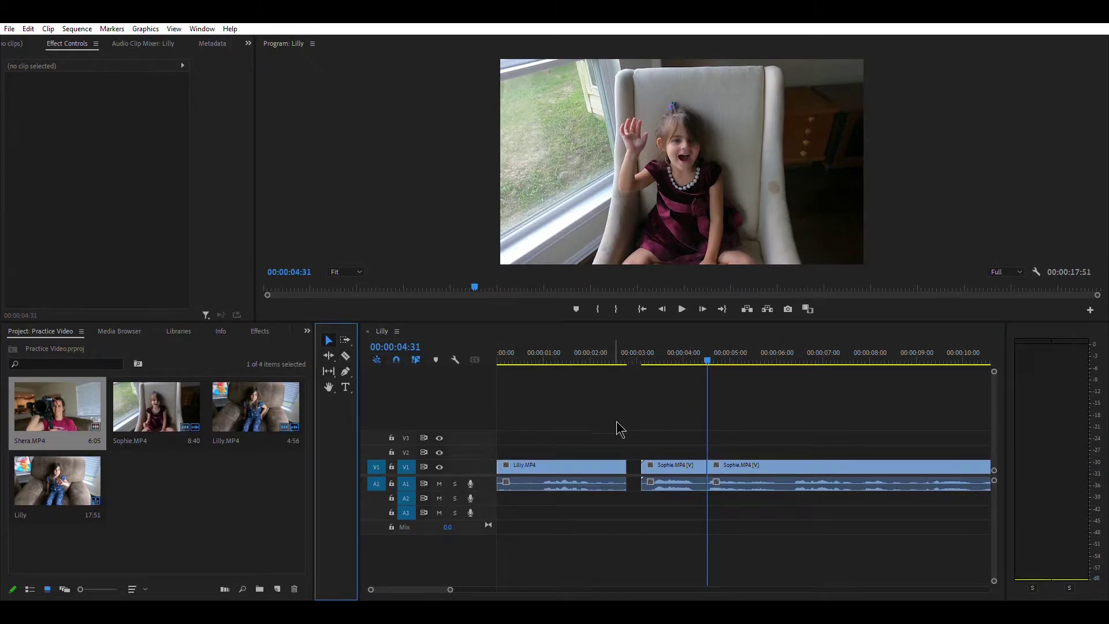
pyautogui.click(692, 467)
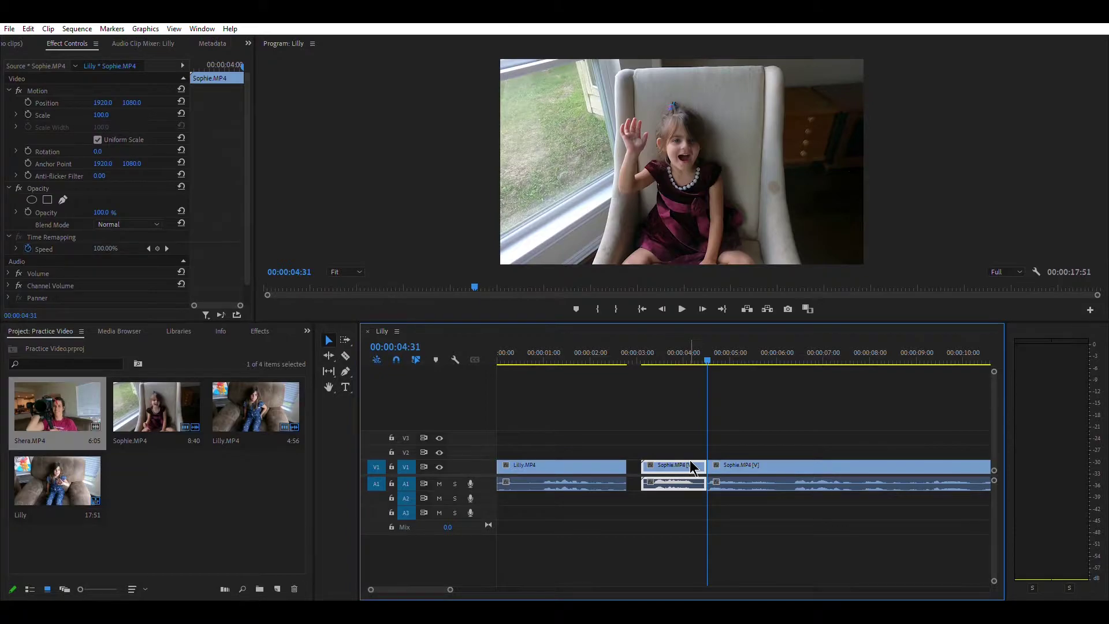
pyautogui.press('Delete')
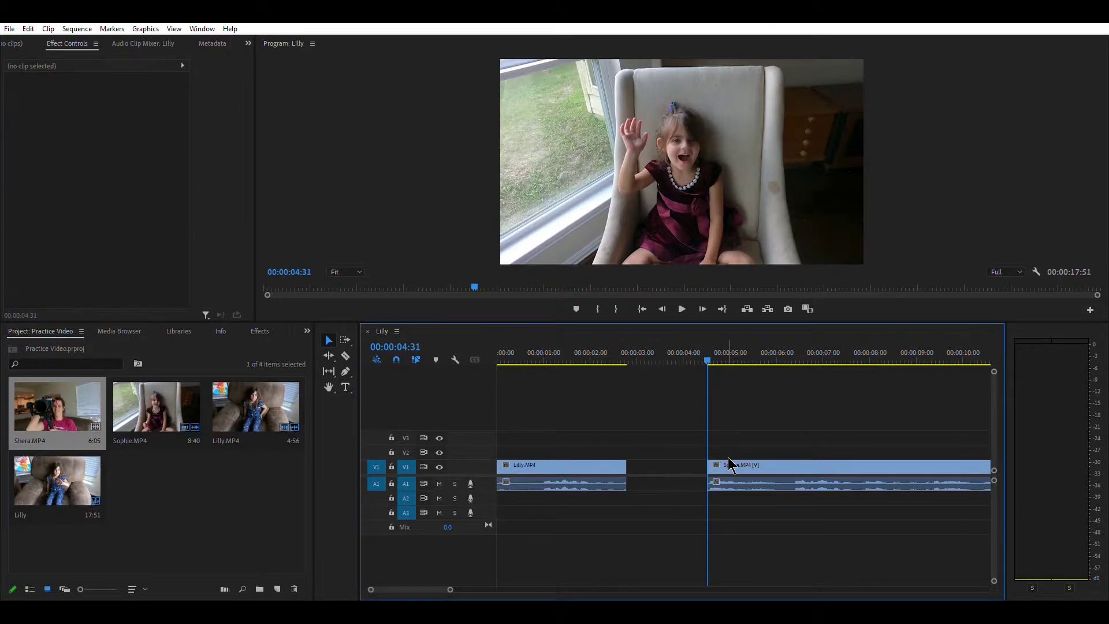
pyautogui.click(729, 462)
pyautogui.moveTo(738, 459); pyautogui.dragTo(664, 461)
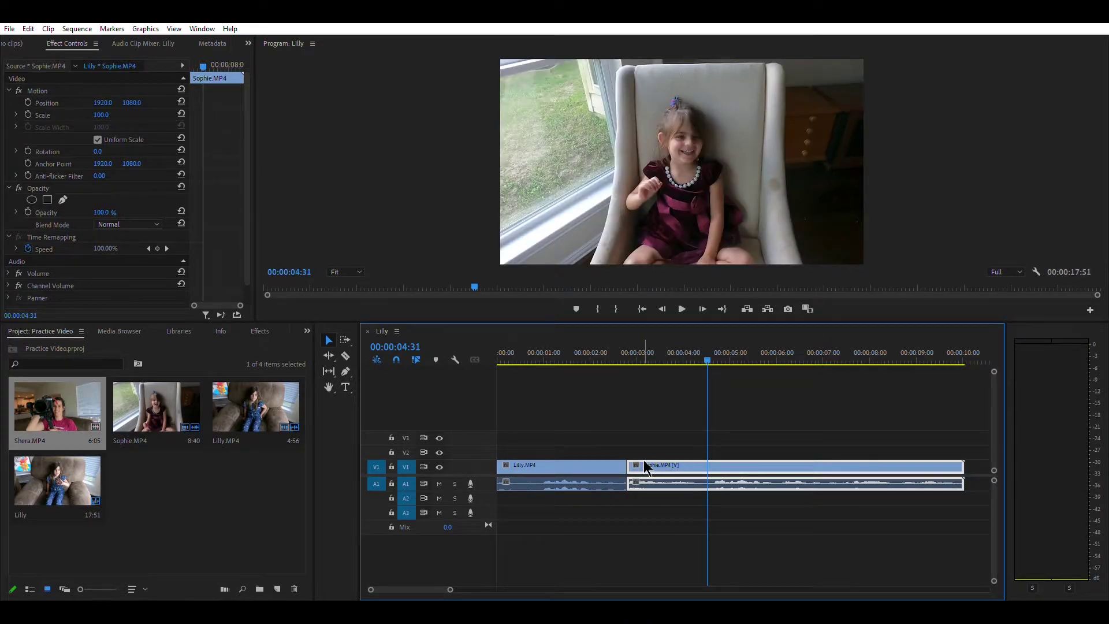
# - Play to near the Sophie clip's end and step back to 00:00:09:48
pyautogui.click(686, 299)
pyautogui.click(687, 304)
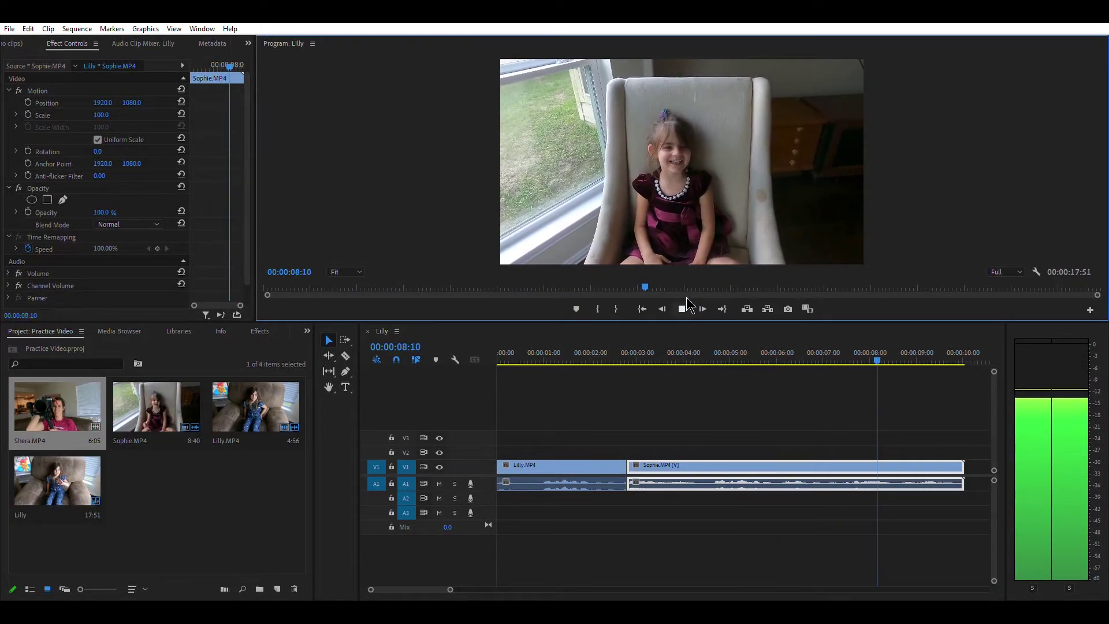
pyautogui.click(686, 305)
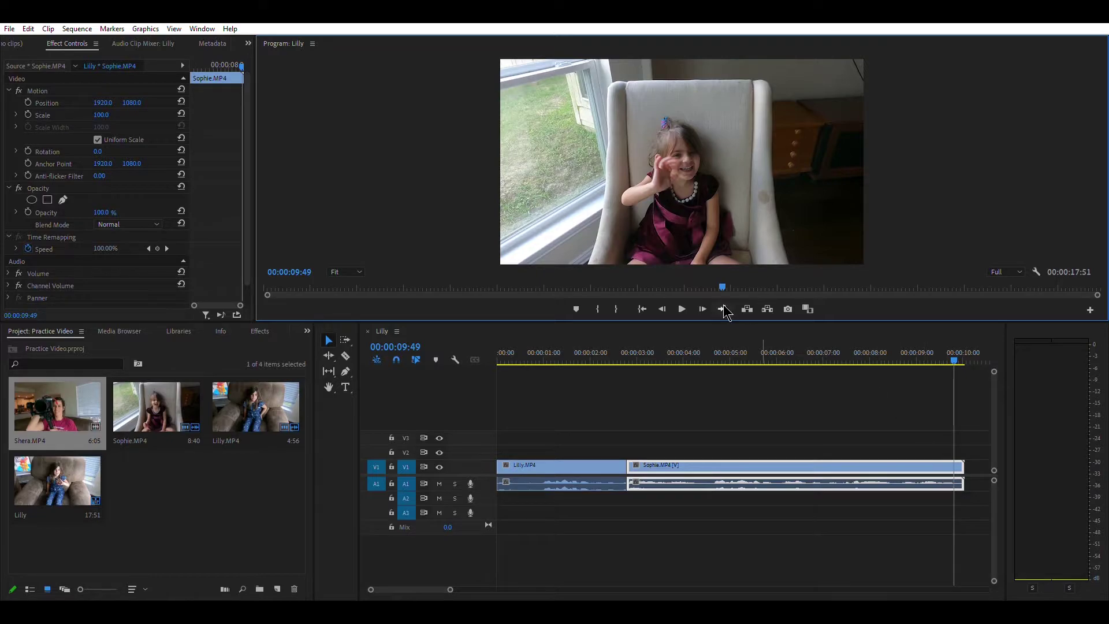
pyautogui.click(662, 308)
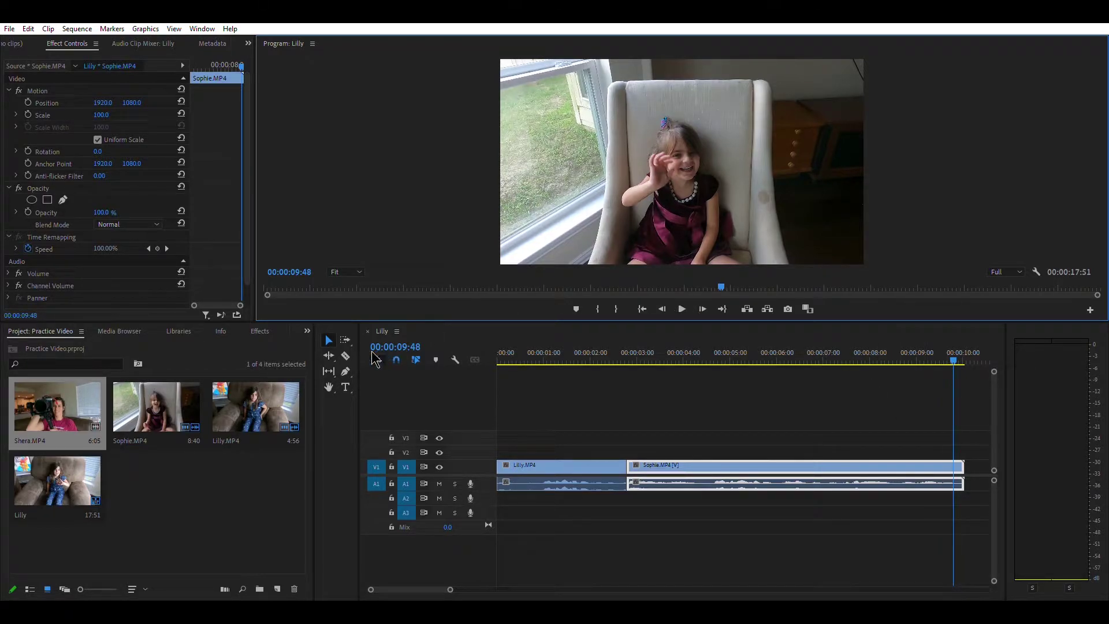
# - Razor Sophie.MP4 at 00:00:09:48, delete the tail piece, and zoom the timeline out
pyautogui.click(346, 355)
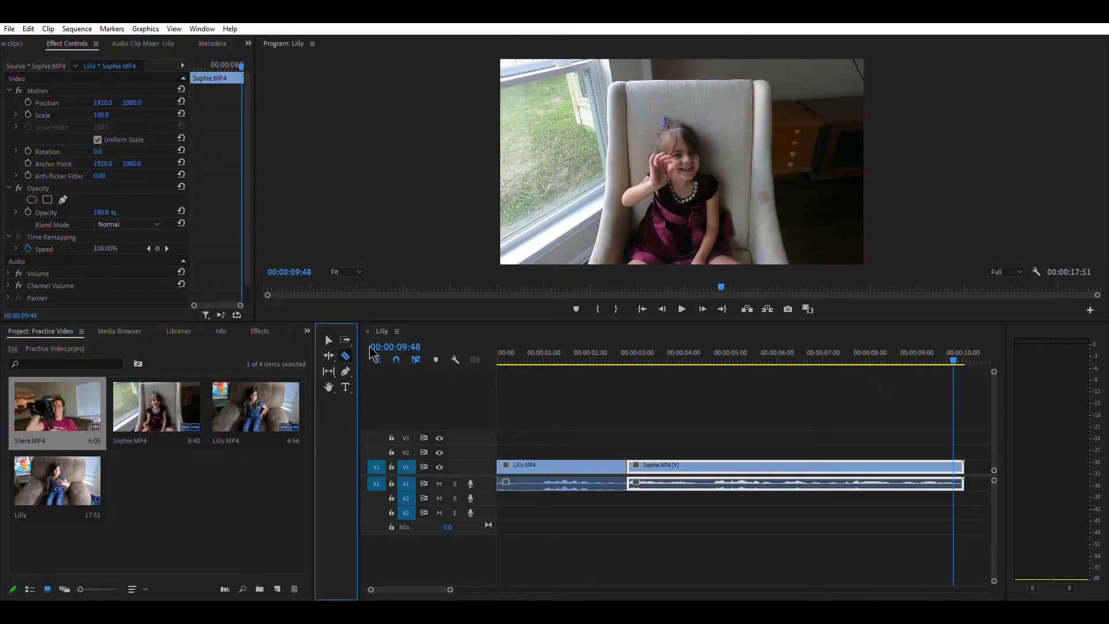
pyautogui.click(953, 465)
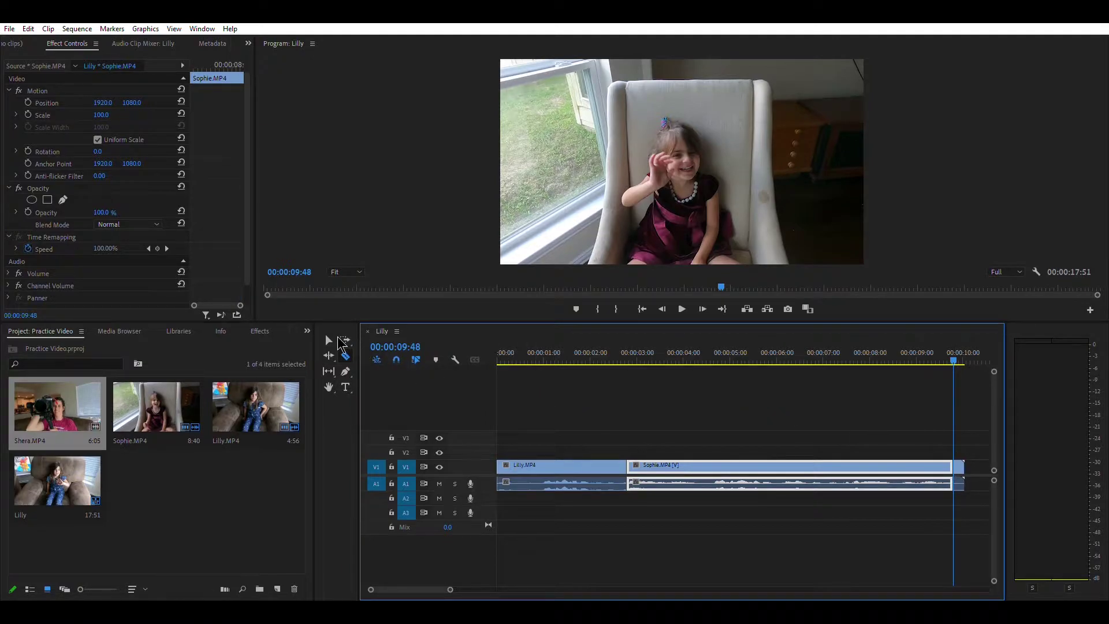
pyautogui.click(329, 340)
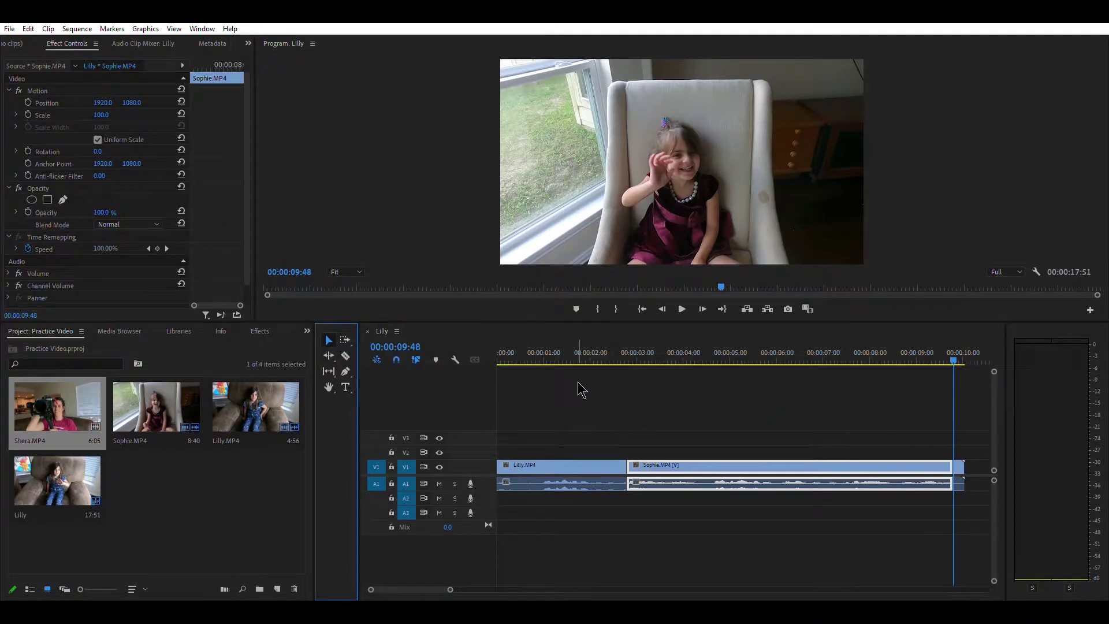
pyautogui.click(960, 465)
pyautogui.press('Delete')
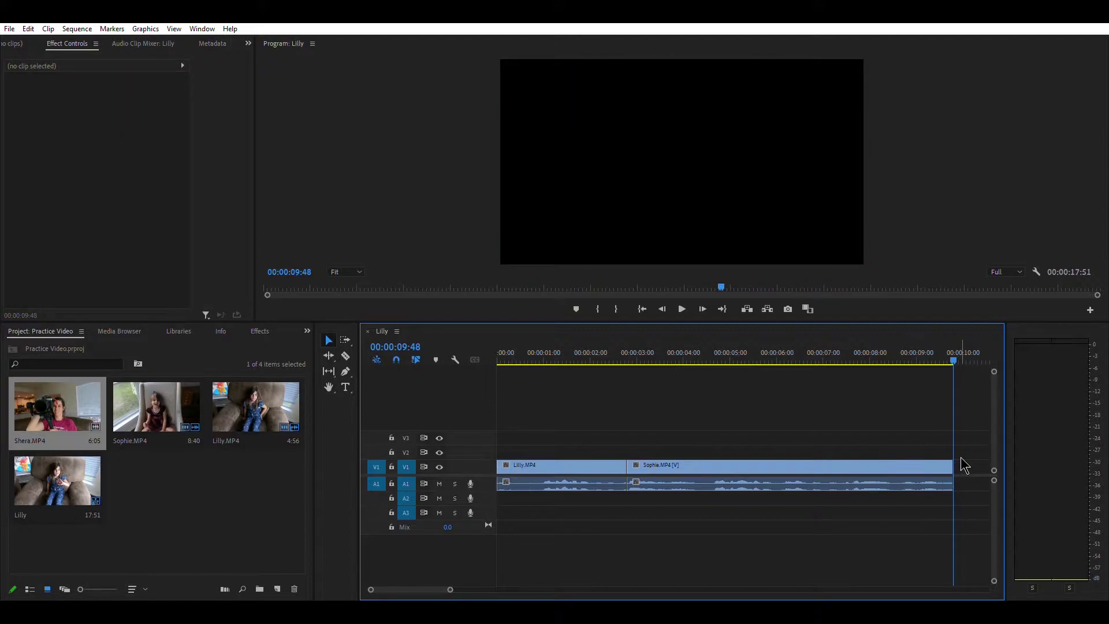
pyautogui.press('-')
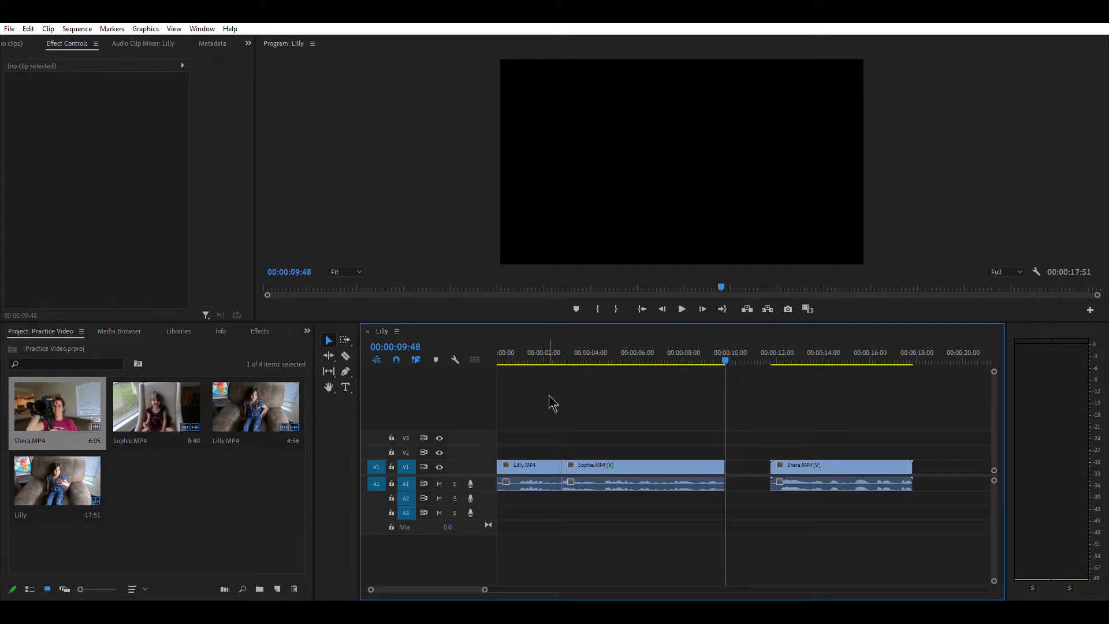
# - Drag Shera.MP4 left to butt against Sophie.MP4, then play across the cut
pyautogui.click(800, 467)
pyautogui.moveTo(816, 454); pyautogui.dragTo(780, 462)
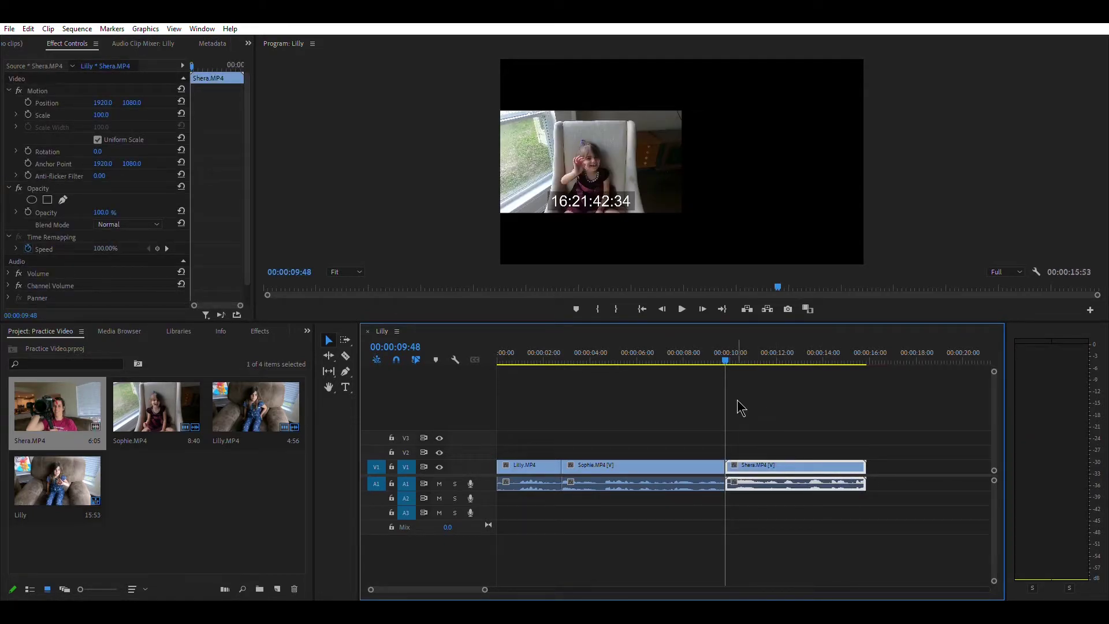
pyautogui.click(723, 351)
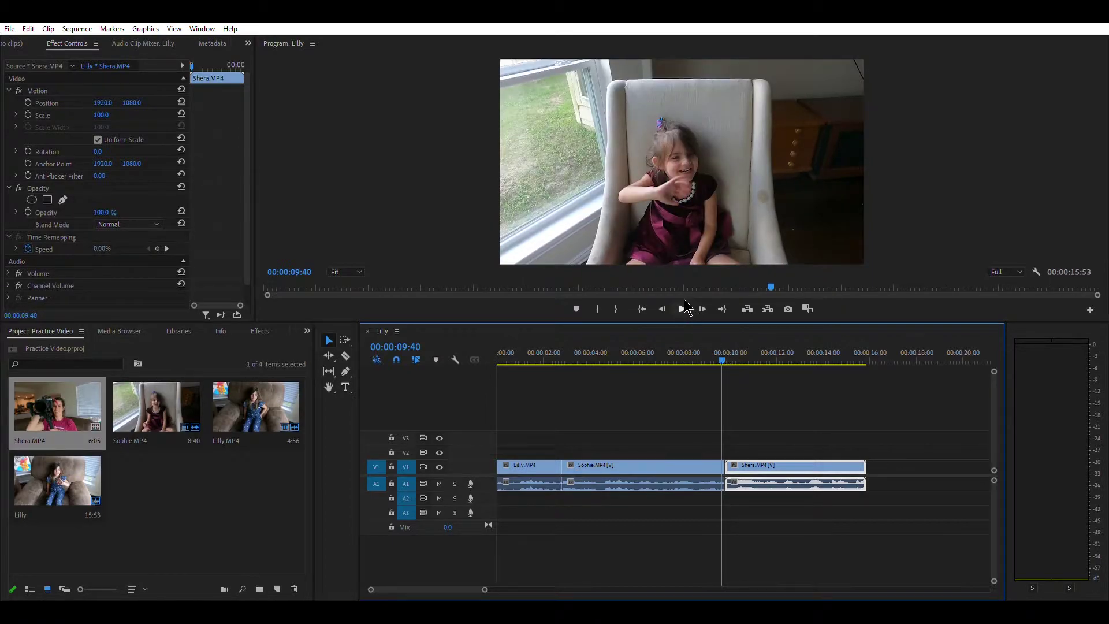
pyautogui.click(685, 301)
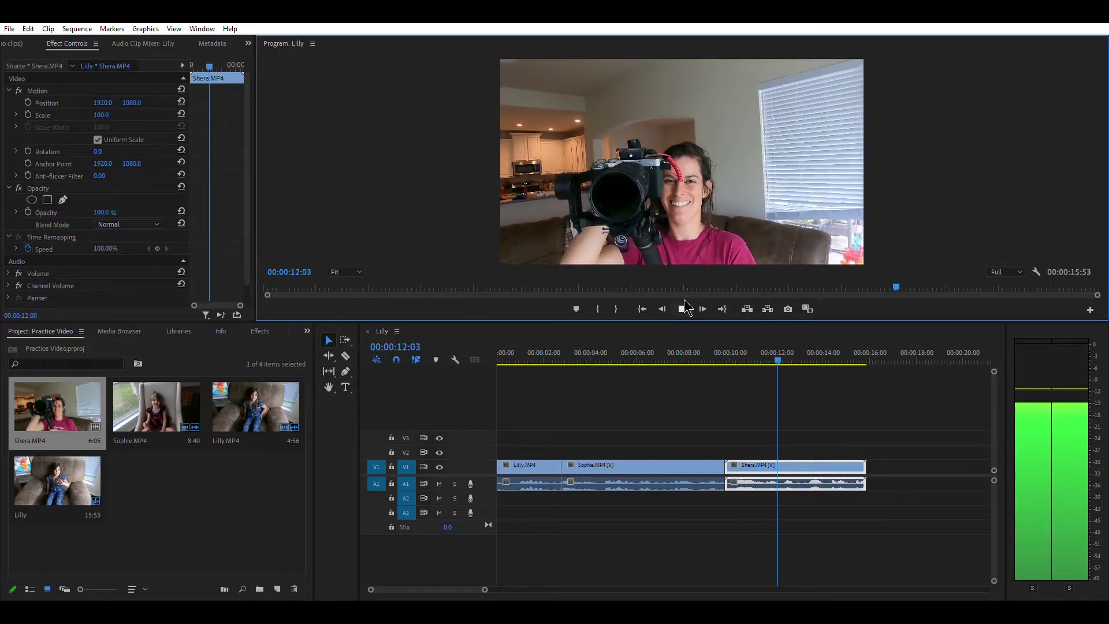
pyautogui.click(685, 308)
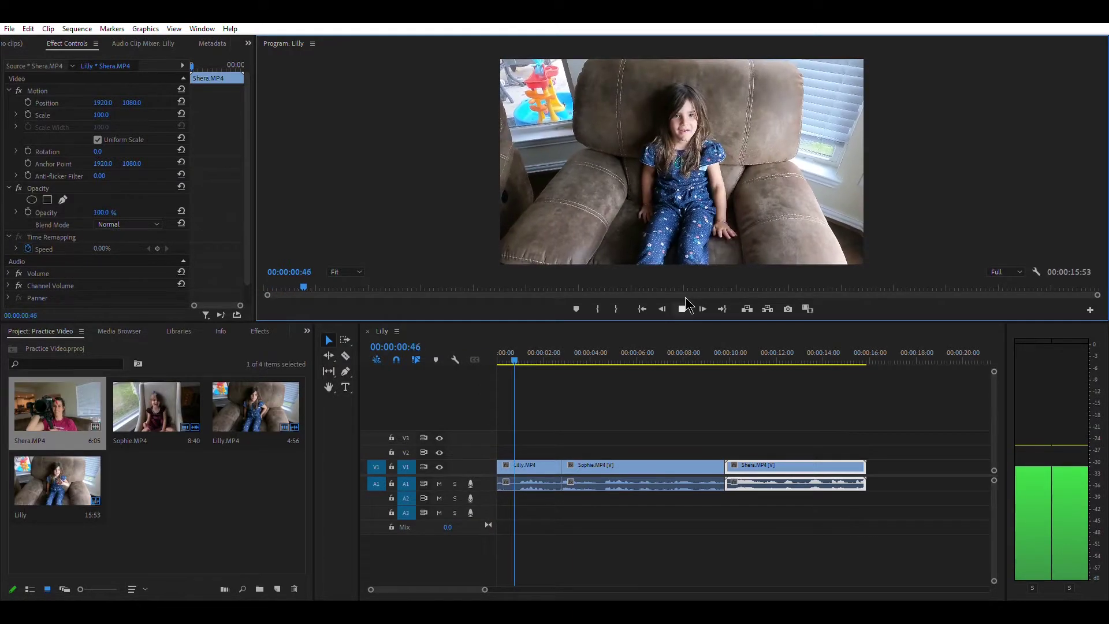
pyautogui.click(685, 306)
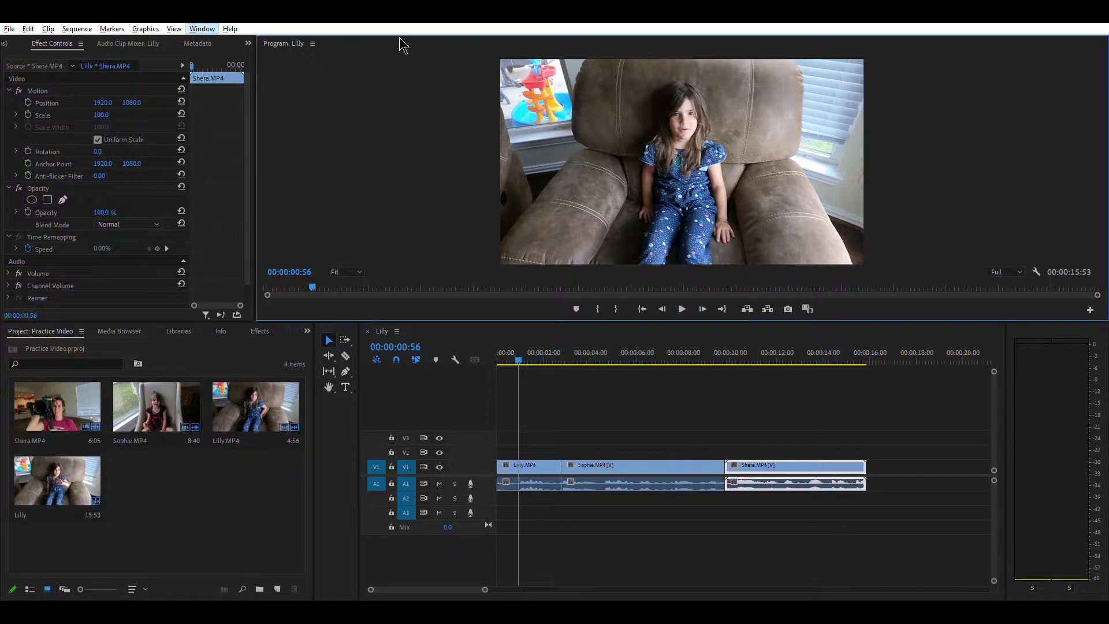
# - Switch to the Effects workspace and select Film Dissolve under Video Transitions > Dissolve
pyautogui.hotkey('alt', 'shift', '1')
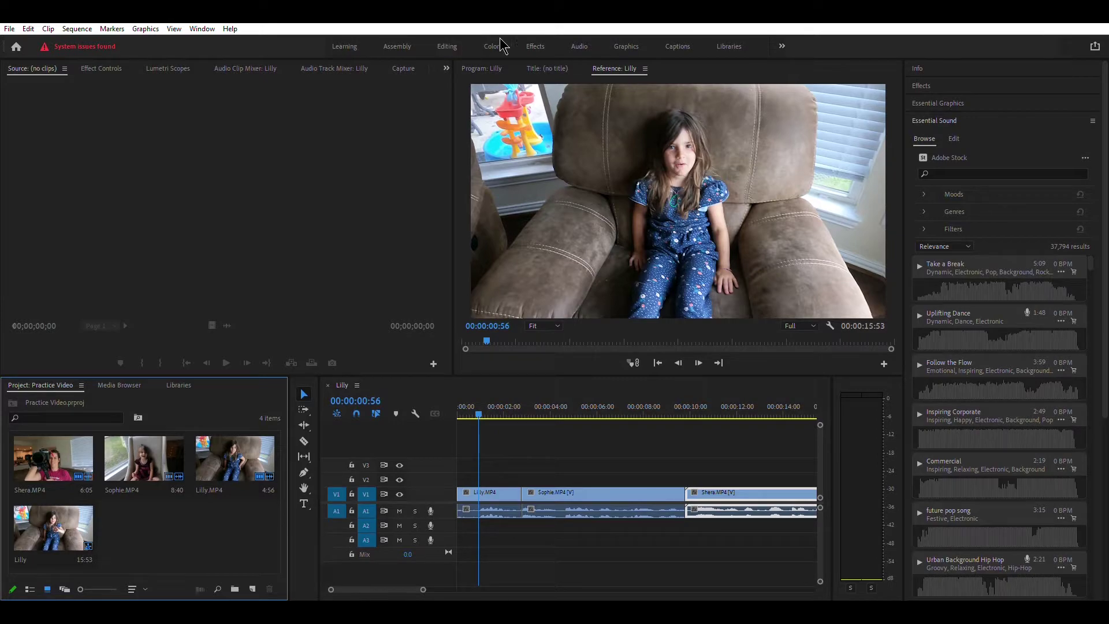
pyautogui.click(534, 47)
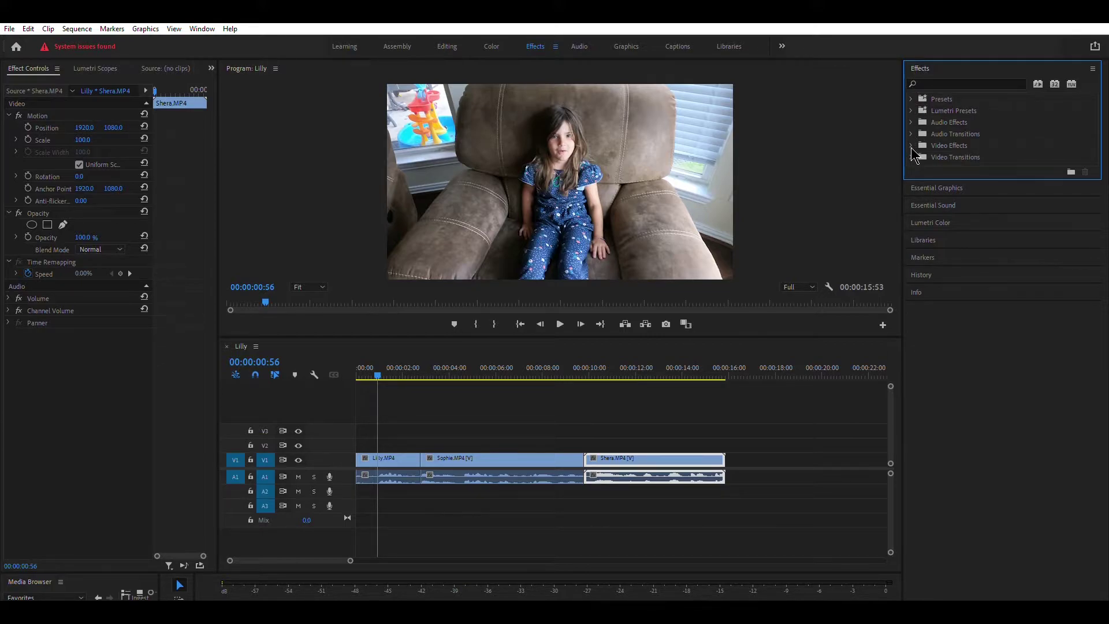
pyautogui.click(911, 151)
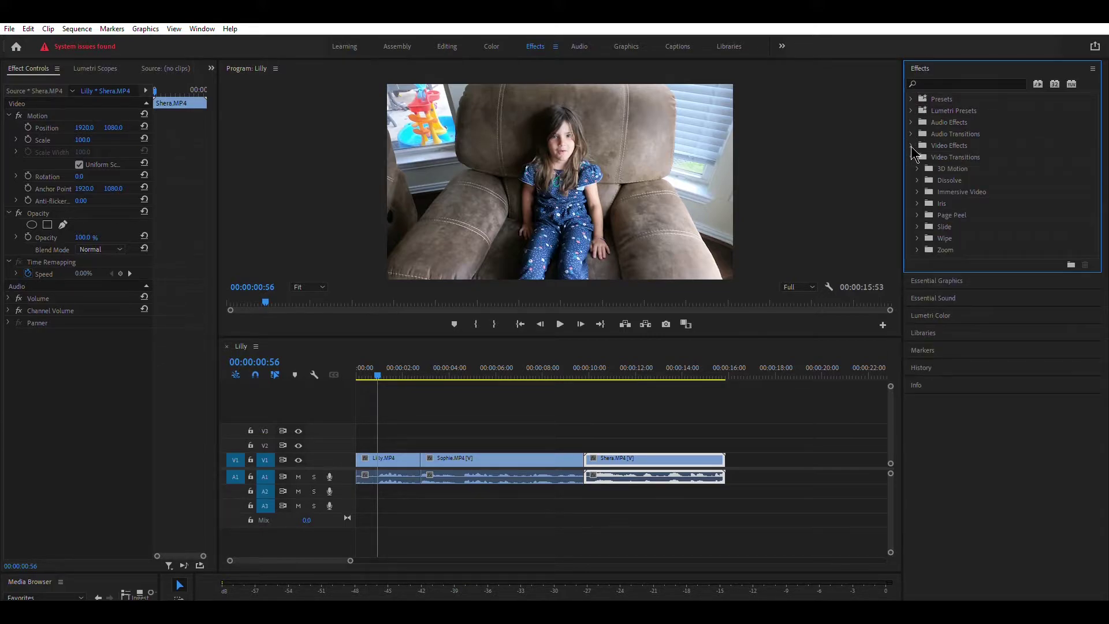
pyautogui.click(918, 180)
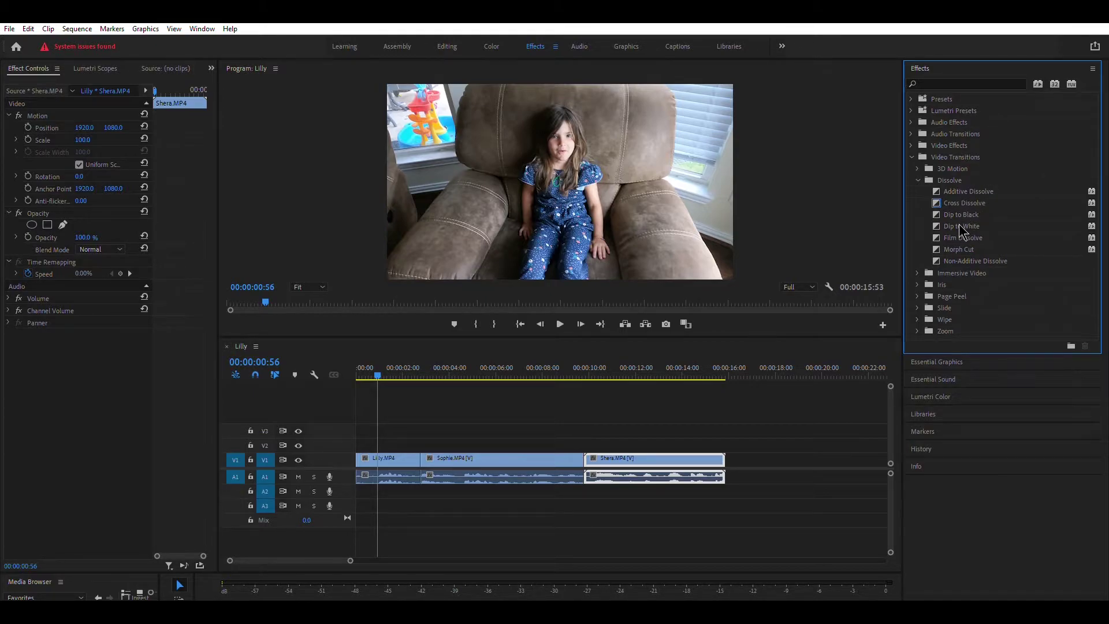
pyautogui.click(958, 232)
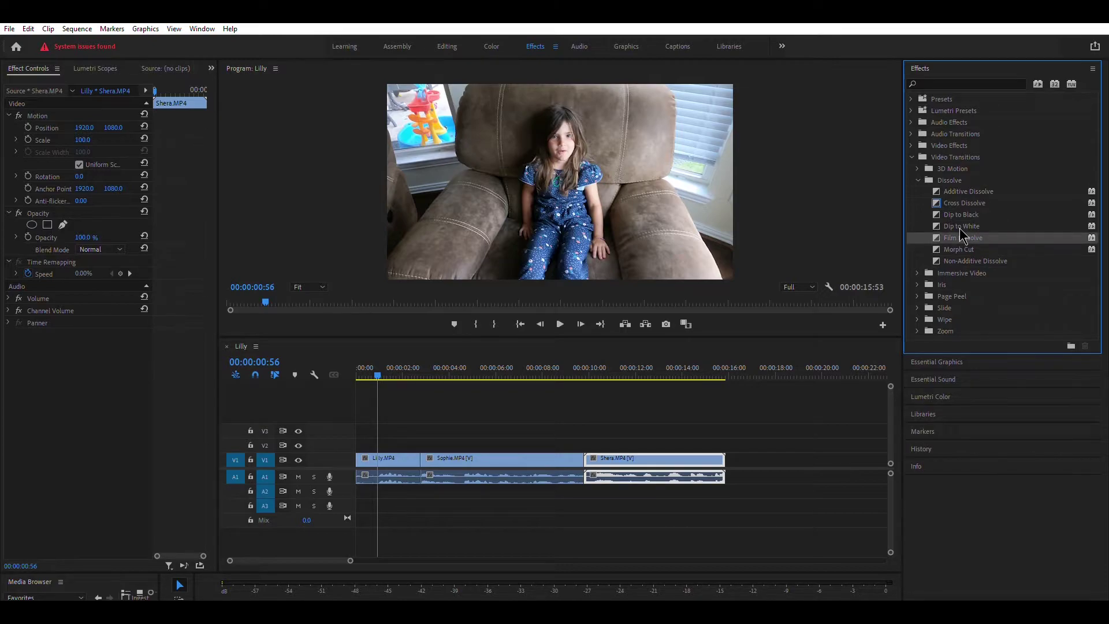
# - Drag Film Dissolve onto the Lilly/Sophie cut and the Sophie/Shera cut
pyautogui.moveTo(959, 227); pyautogui.dragTo(422, 450)
pyautogui.moveTo(425, 454); pyautogui.dragTo(428, 461)
pyautogui.moveTo(963, 233); pyautogui.dragTo(915, 263)
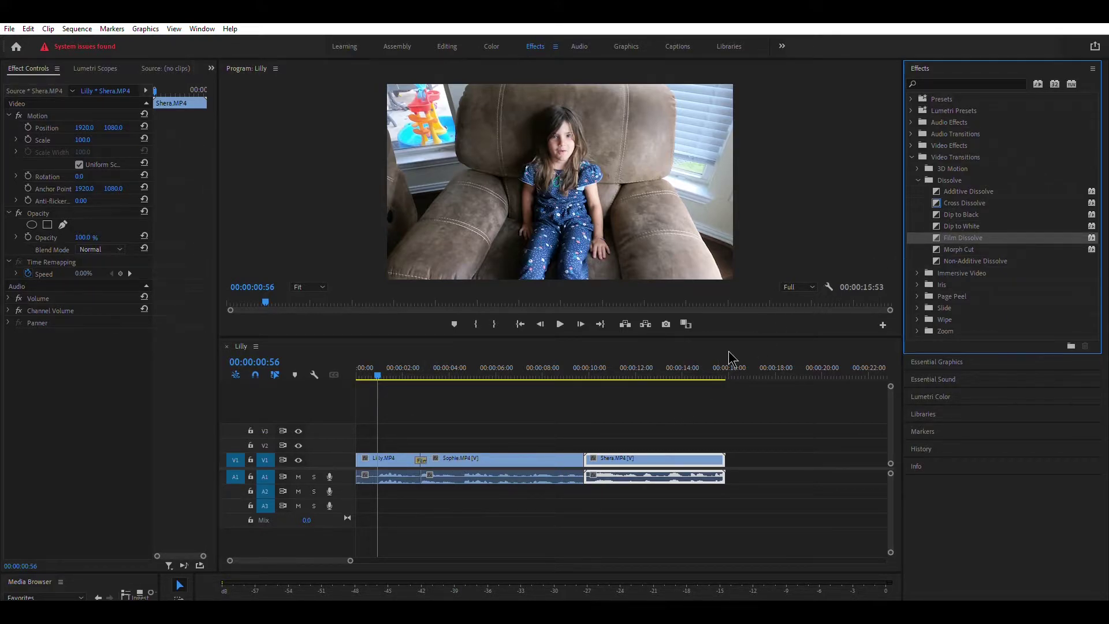
pyautogui.moveTo(730, 357); pyautogui.dragTo(588, 466)
pyautogui.click(588, 456)
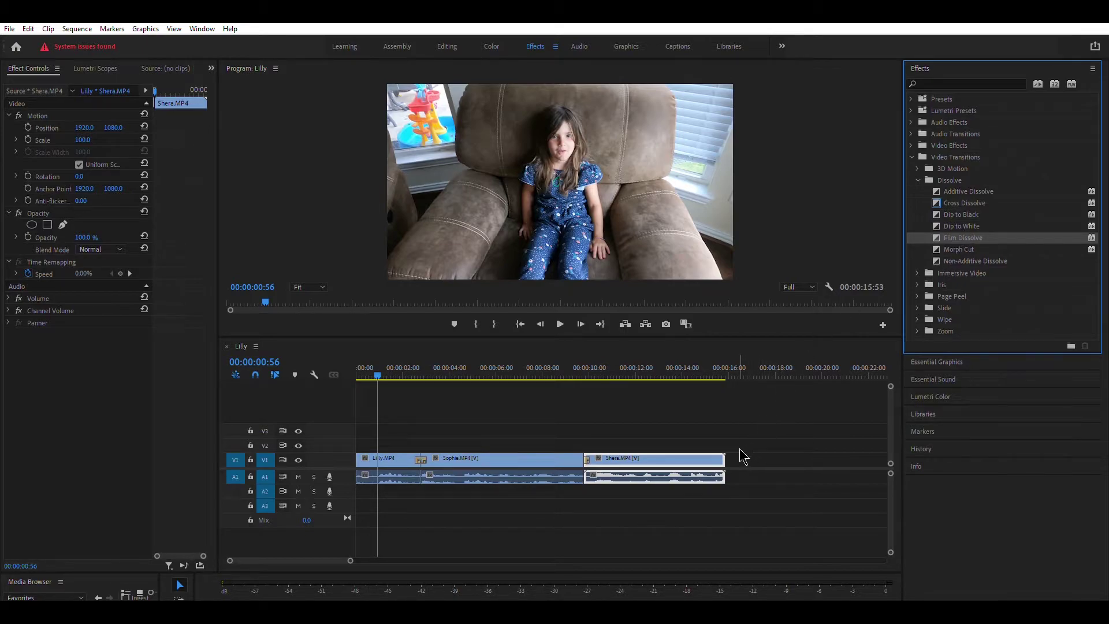
# - Add Film Dissolve at the Shera clip's end, adjust the Lilly/Sophie one, and preview
pyautogui.moveTo(744, 456); pyautogui.dragTo(724, 456)
pyautogui.moveTo(723, 455); pyautogui.dragTo(724, 456)
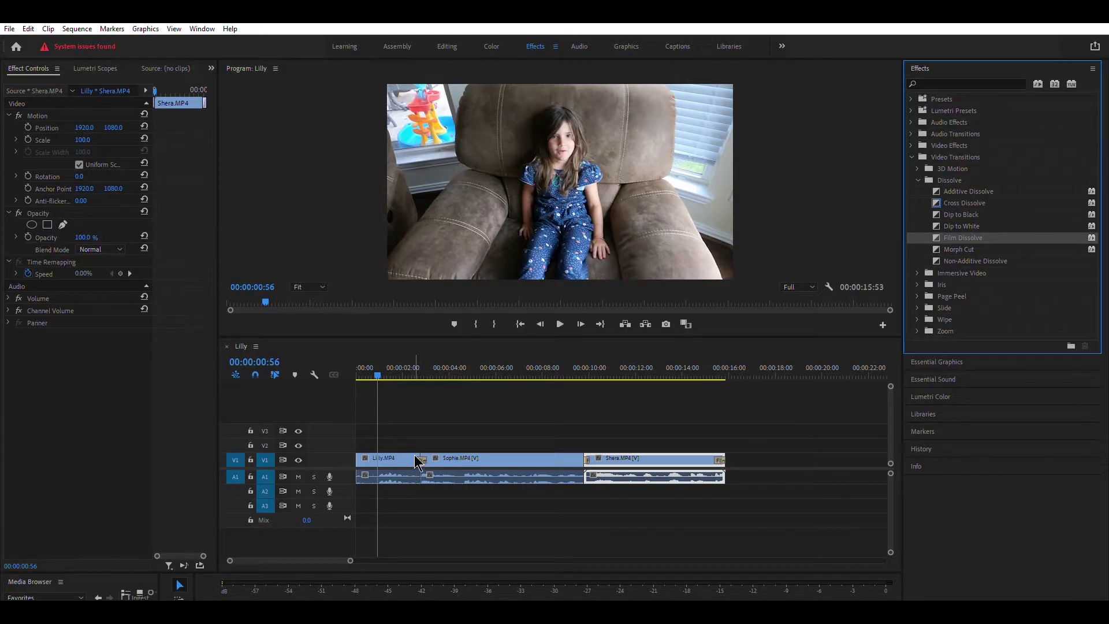
pyautogui.moveTo(418, 462); pyautogui.dragTo(420, 461)
pyautogui.click(560, 314)
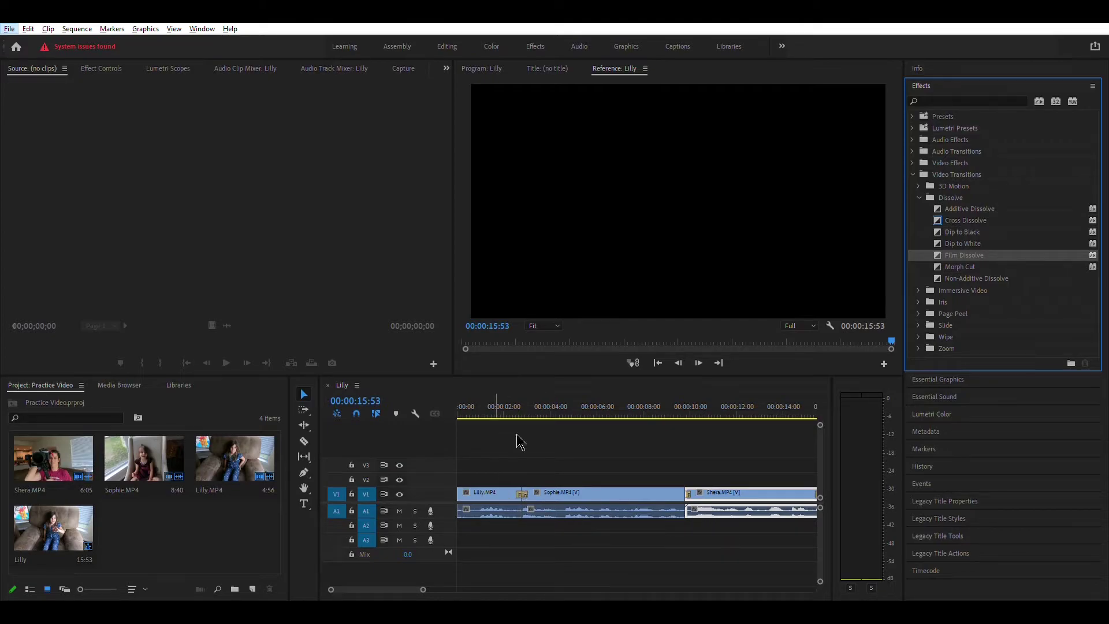
# - From Audio Transitions > Crossfade, drop Exponential Fade onto the end of the Shera audio
pyautogui.click(539, 34)
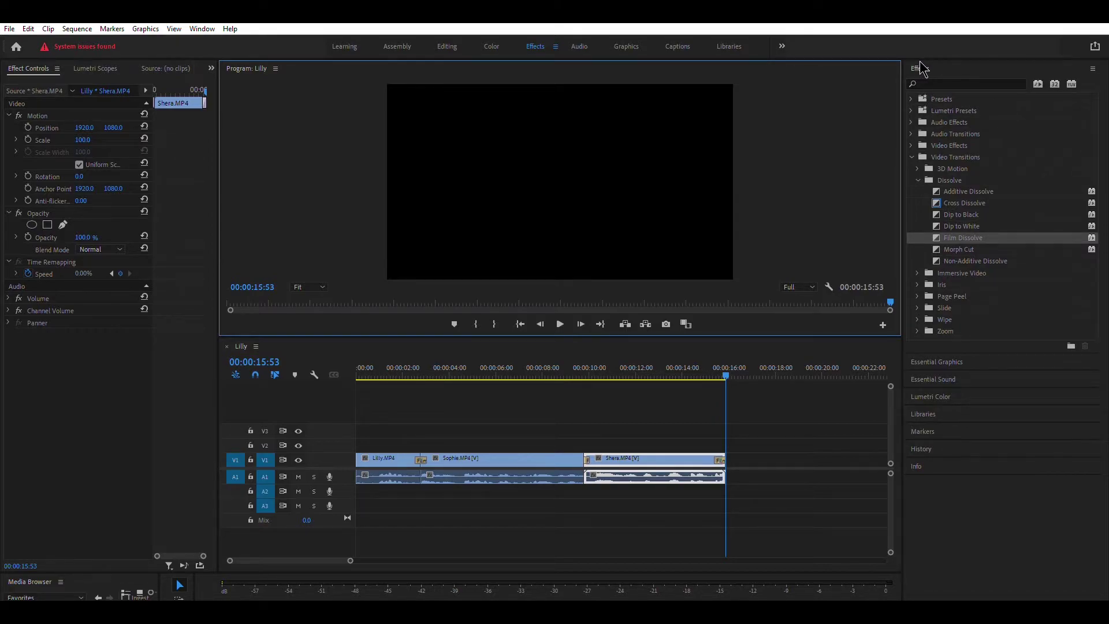
pyautogui.click(911, 133)
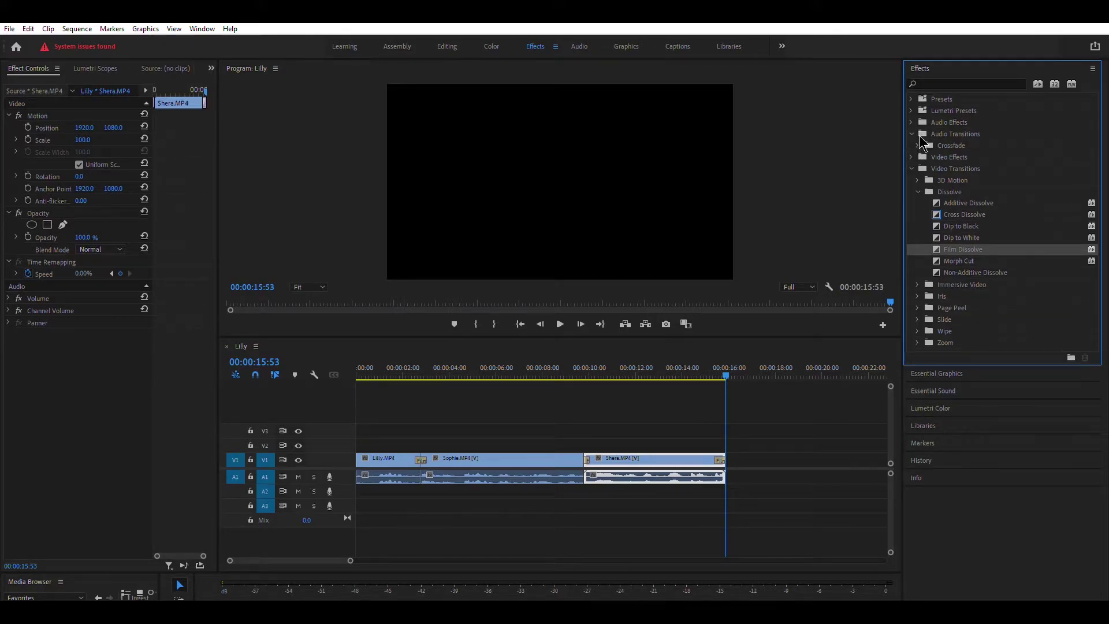
pyautogui.click(918, 144)
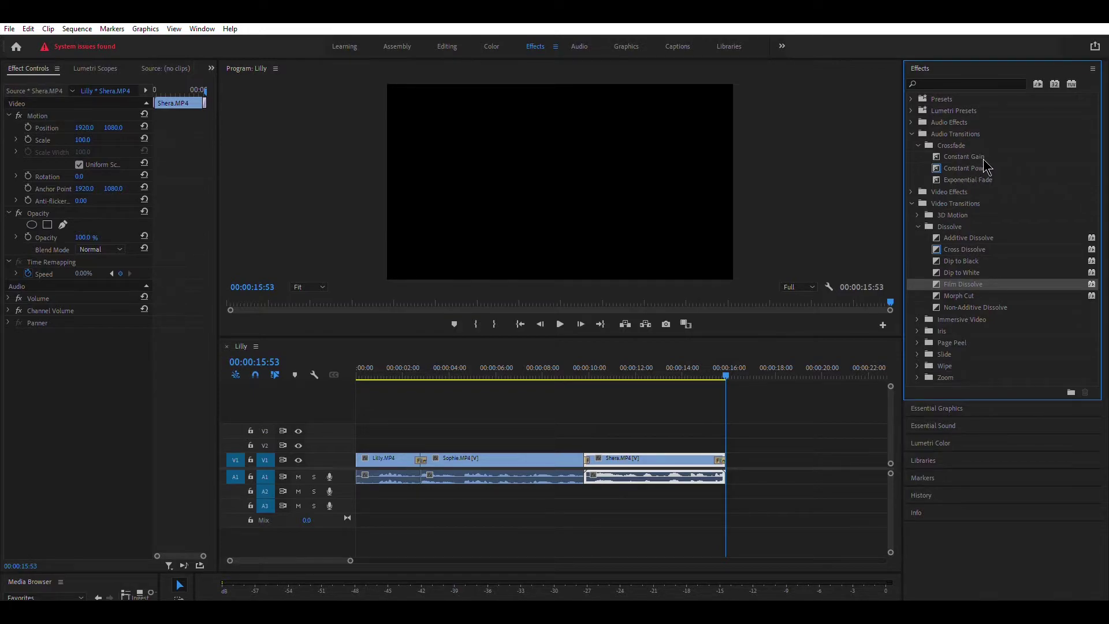
pyautogui.click(976, 177)
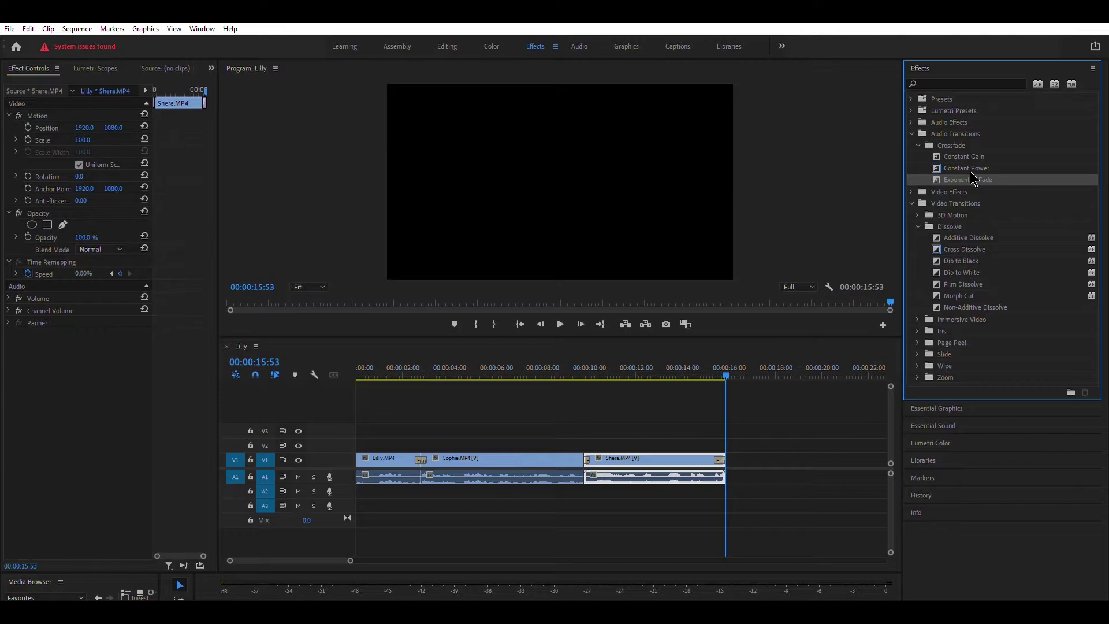
pyautogui.moveTo(971, 173); pyautogui.dragTo(720, 466)
# - Add a Constant Power crossfade between the Lilly and Sophie audio and play from about 8 seconds
pyautogui.click(288, 550)
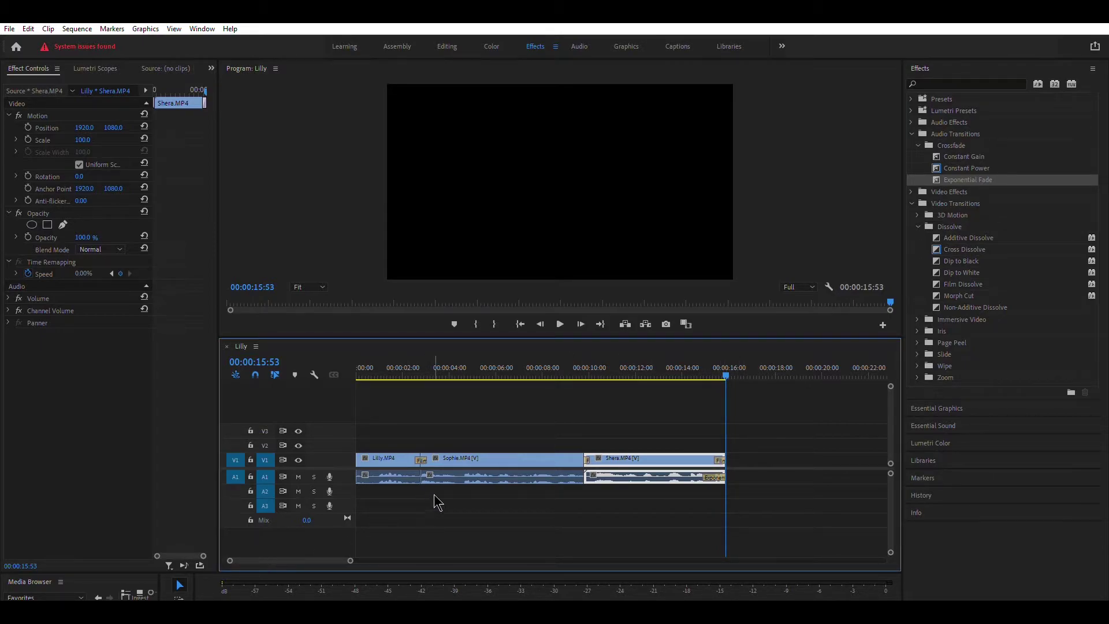
pyautogui.click(979, 166)
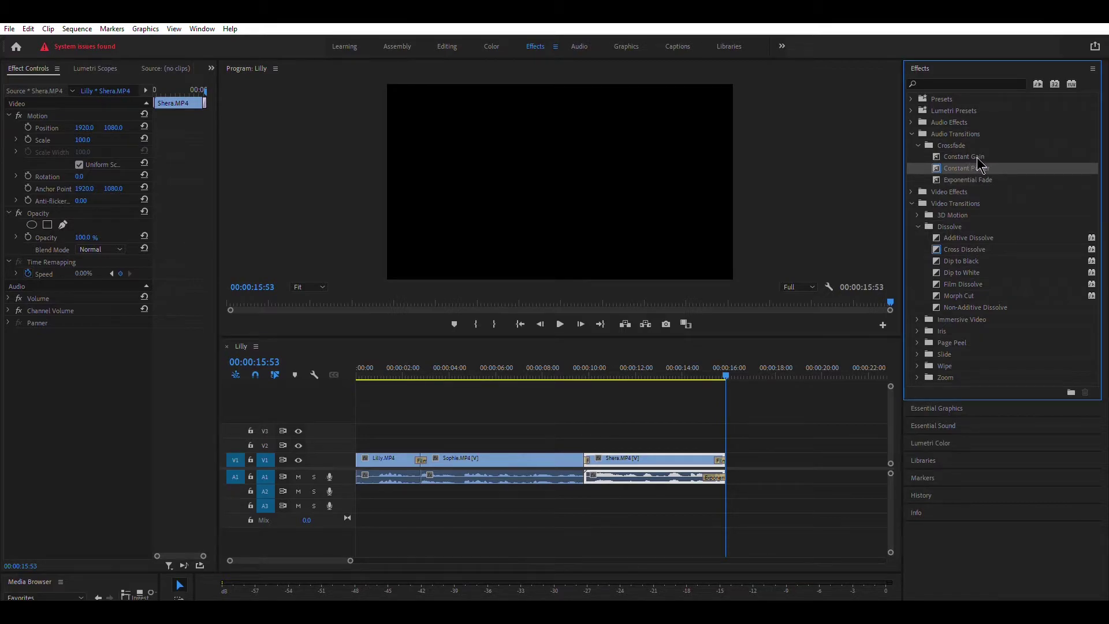
pyautogui.moveTo(980, 166); pyautogui.dragTo(430, 475)
pyautogui.moveTo(729, 374); pyautogui.dragTo(338, 379)
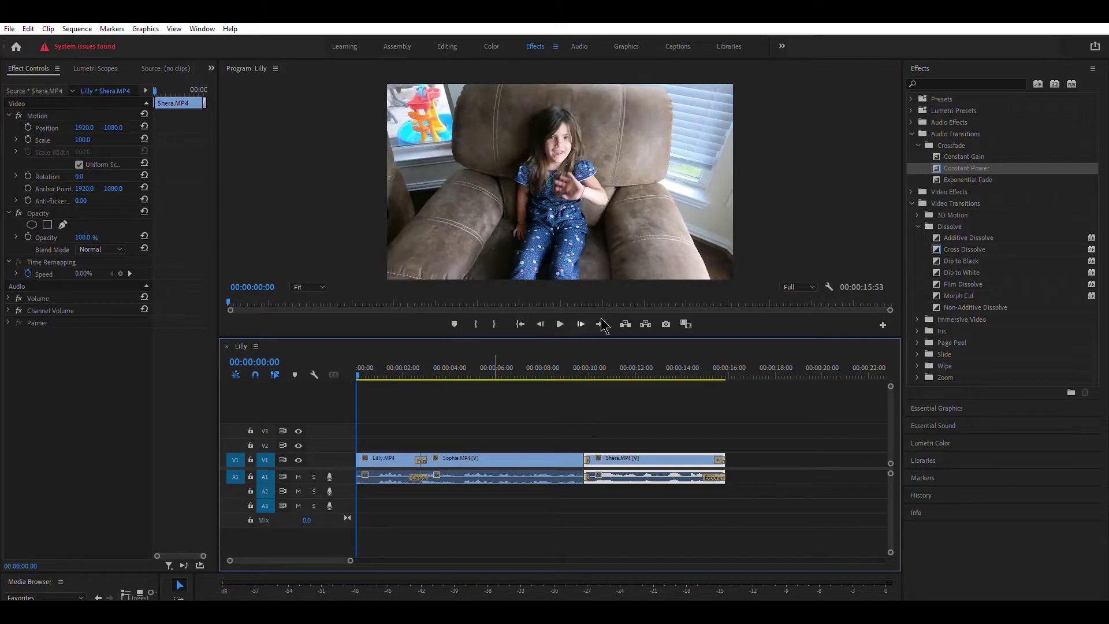
pyautogui.click(562, 313)
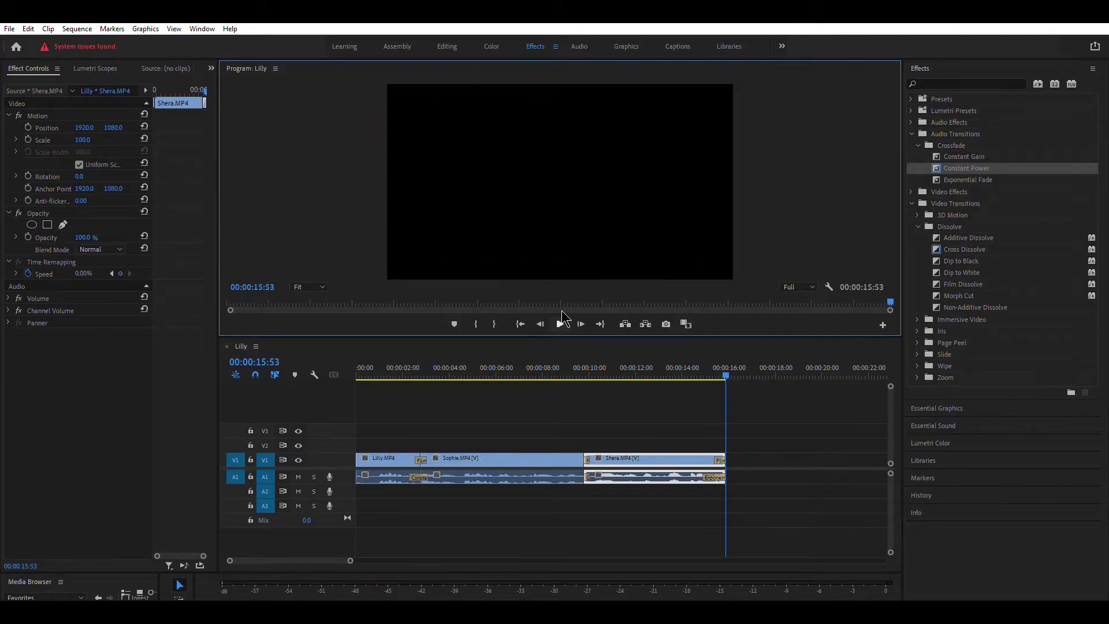
# - Delete the Exponential Fade from the Shera audio's end and replay the sequence ending
pyautogui.click(719, 471)
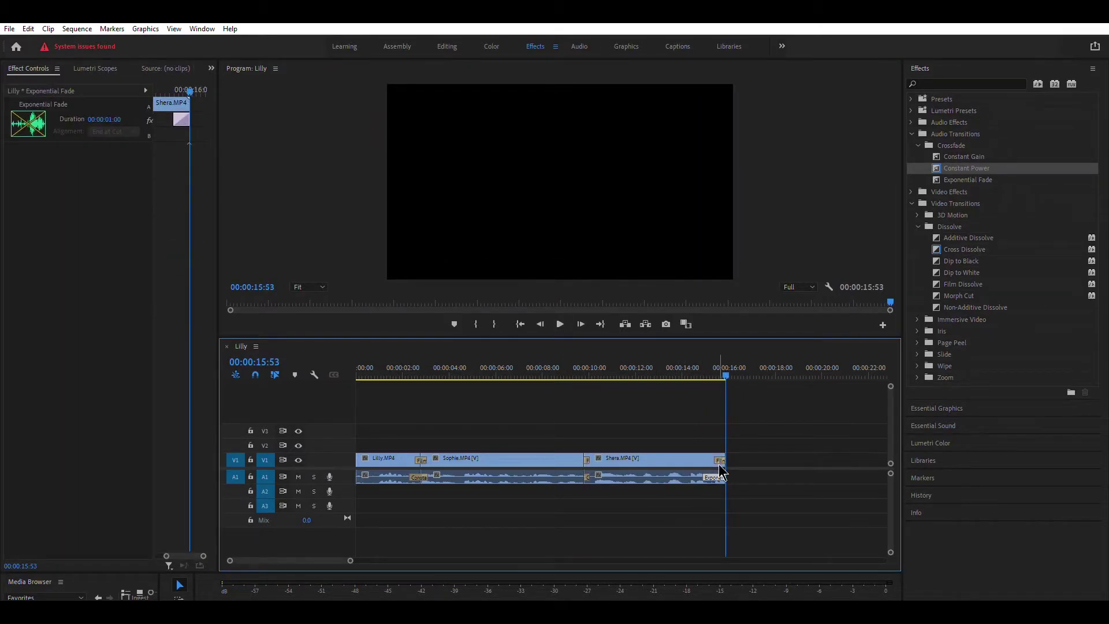
pyautogui.press('Delete')
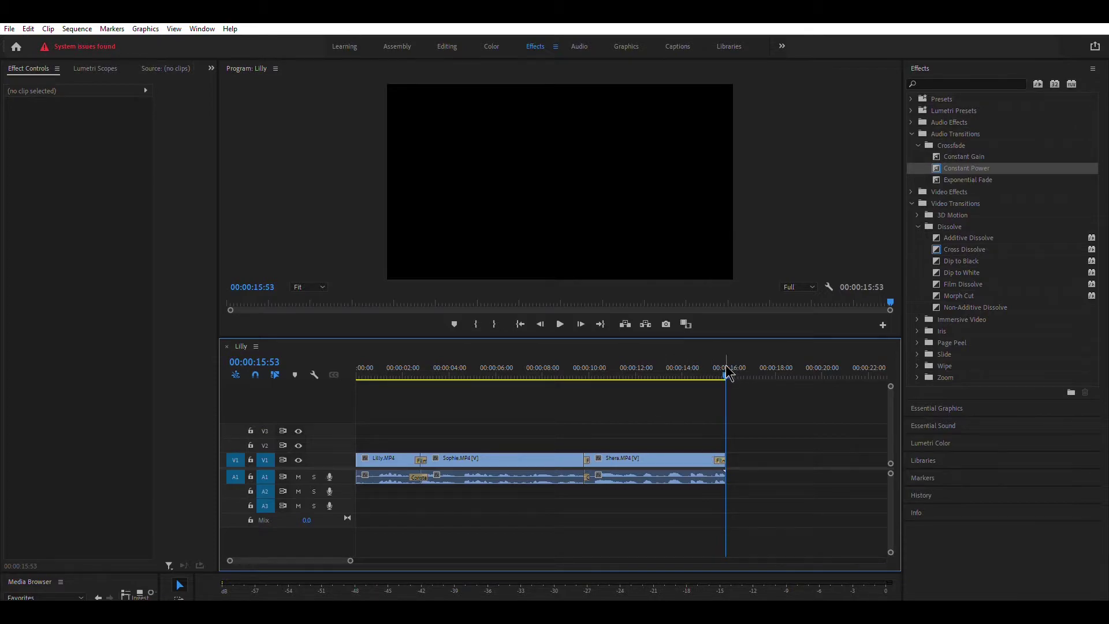
pyautogui.moveTo(726, 369); pyautogui.dragTo(701, 370)
pyautogui.click(556, 310)
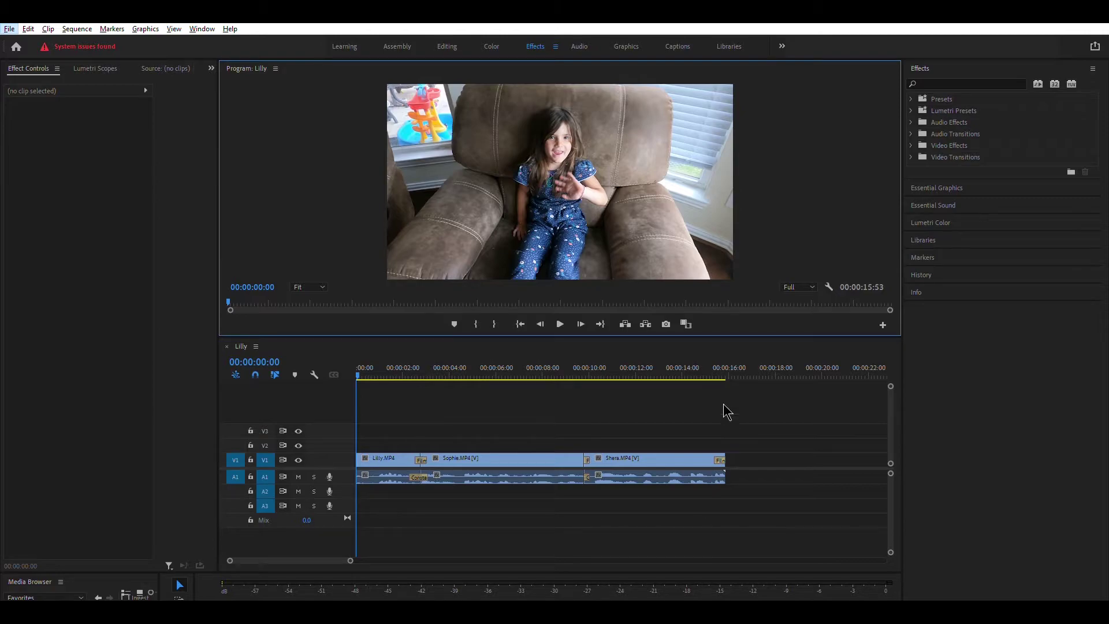
# - In the Audio workspace, nudge the Audio 3 fader up, preview playback, and select the Lilly audio on A1
pyautogui.click(578, 37)
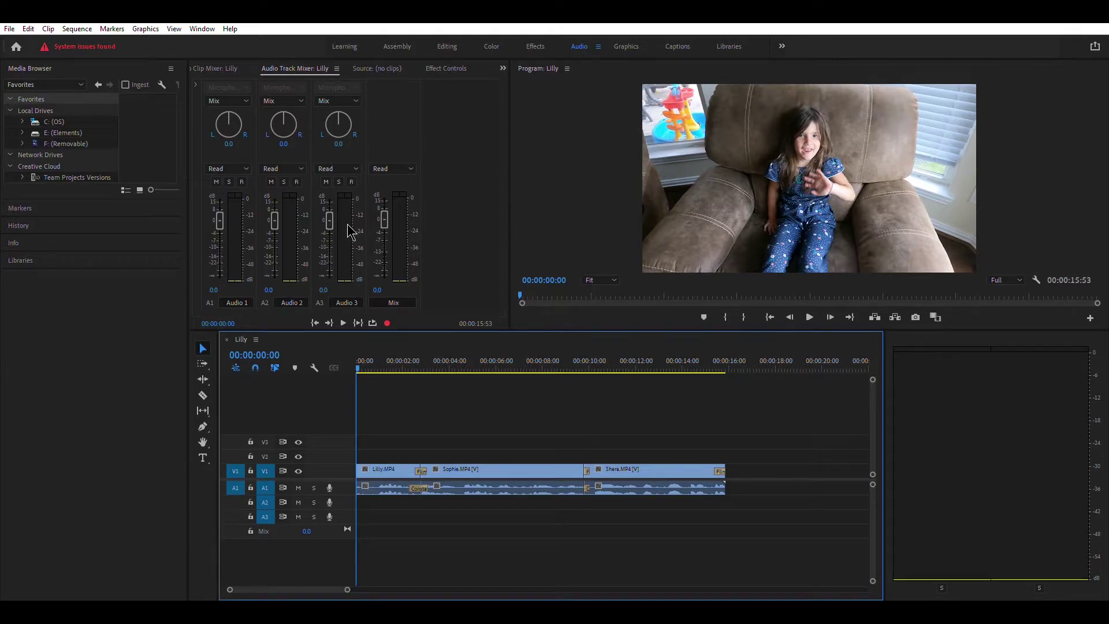
pyautogui.moveTo(330, 220); pyautogui.dragTo(330, 218)
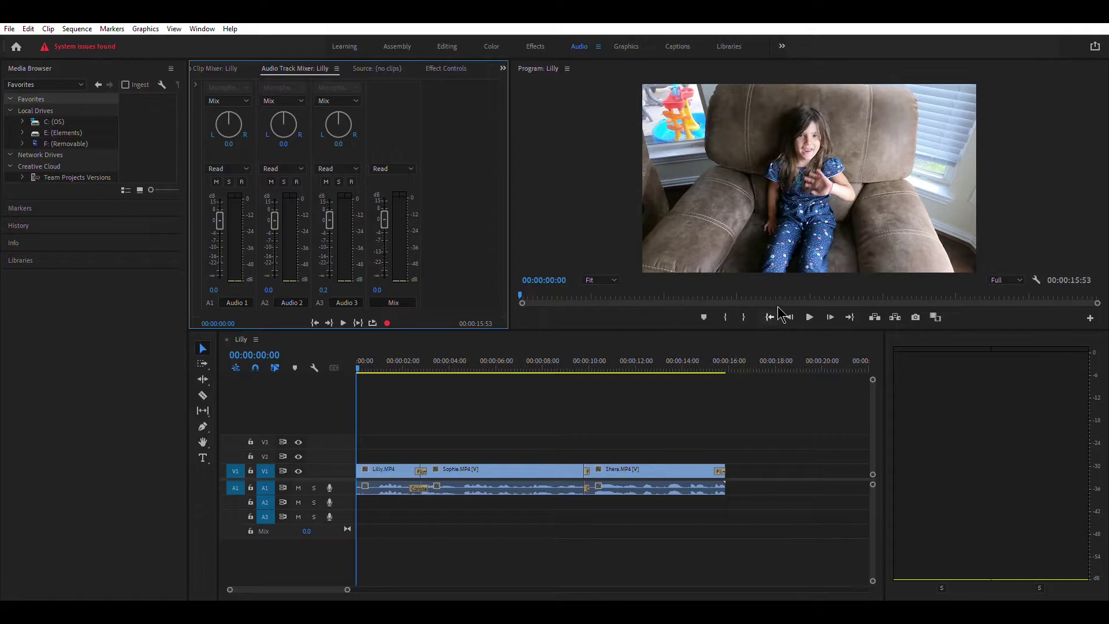
pyautogui.click(810, 316)
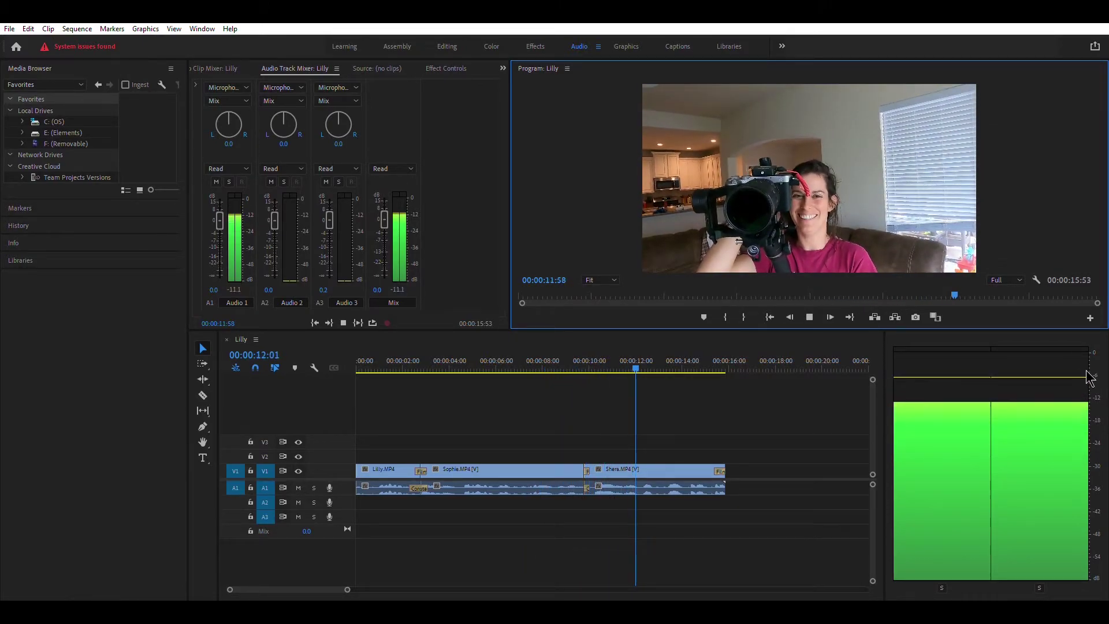
pyautogui.click(810, 316)
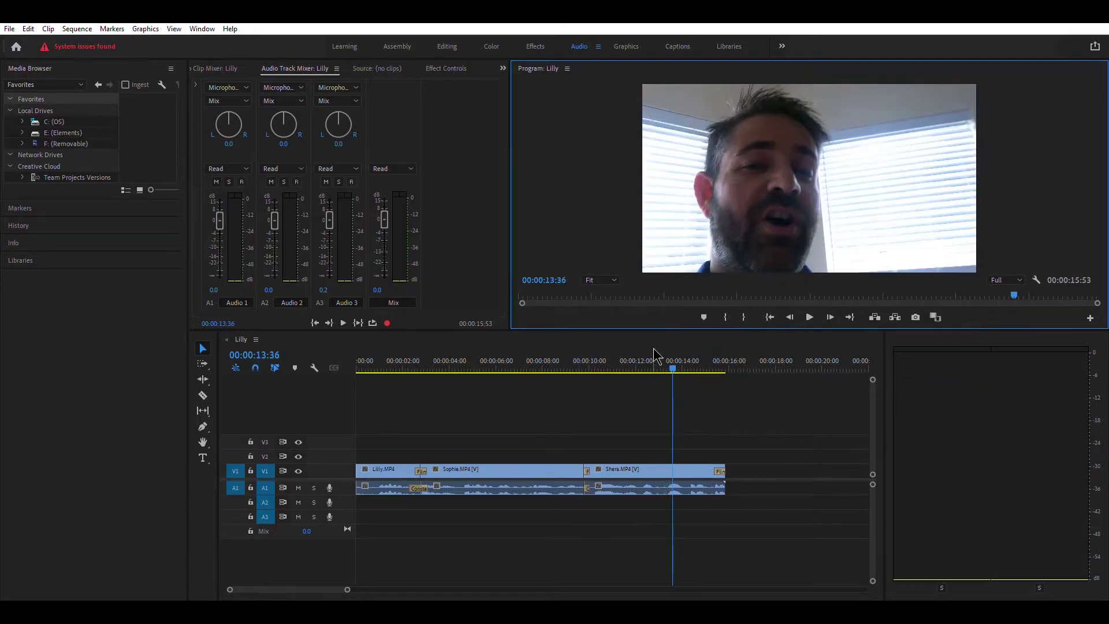
pyautogui.moveTo(673, 362); pyautogui.dragTo(396, 446)
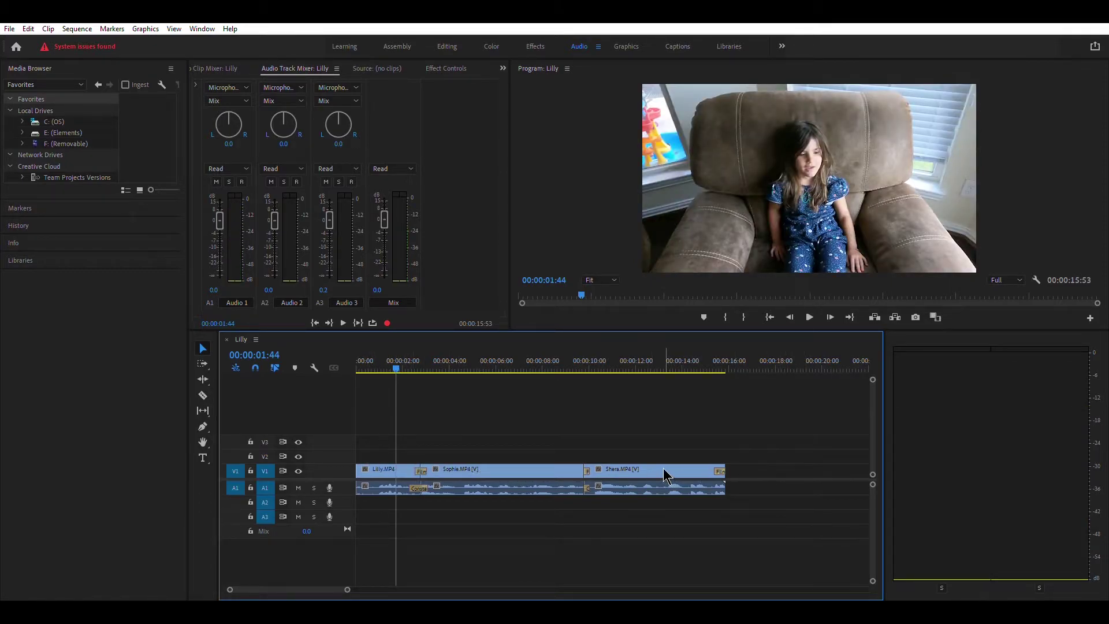
pyautogui.click(370, 490)
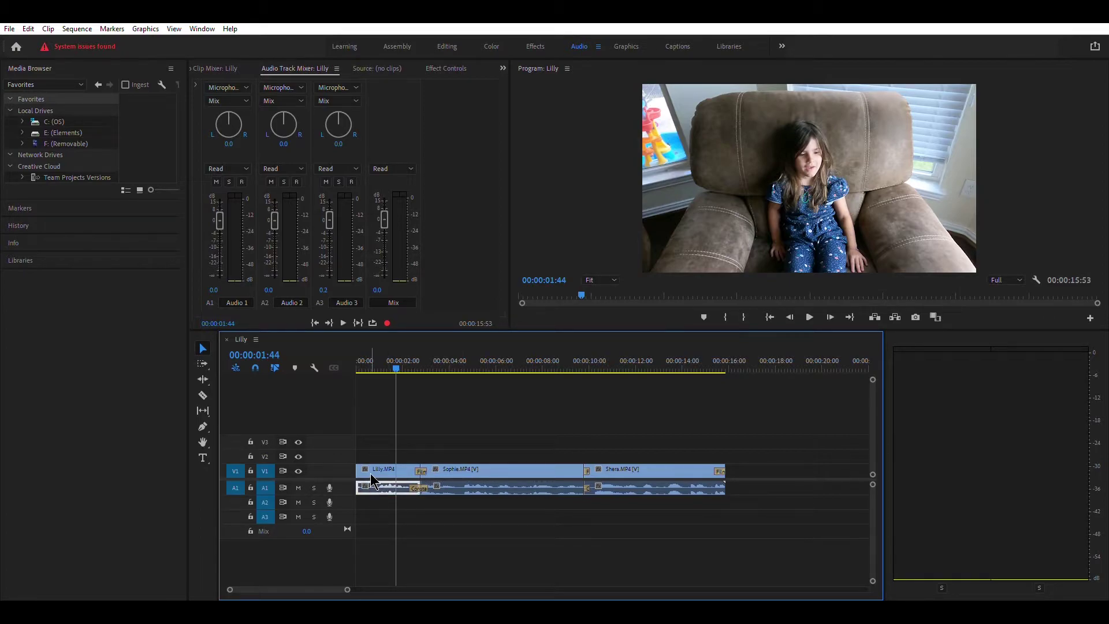
# - Move the Lilly audio clip from A1 down onto track A3 and bring back the track mixer
pyautogui.doubleClick(368, 487)
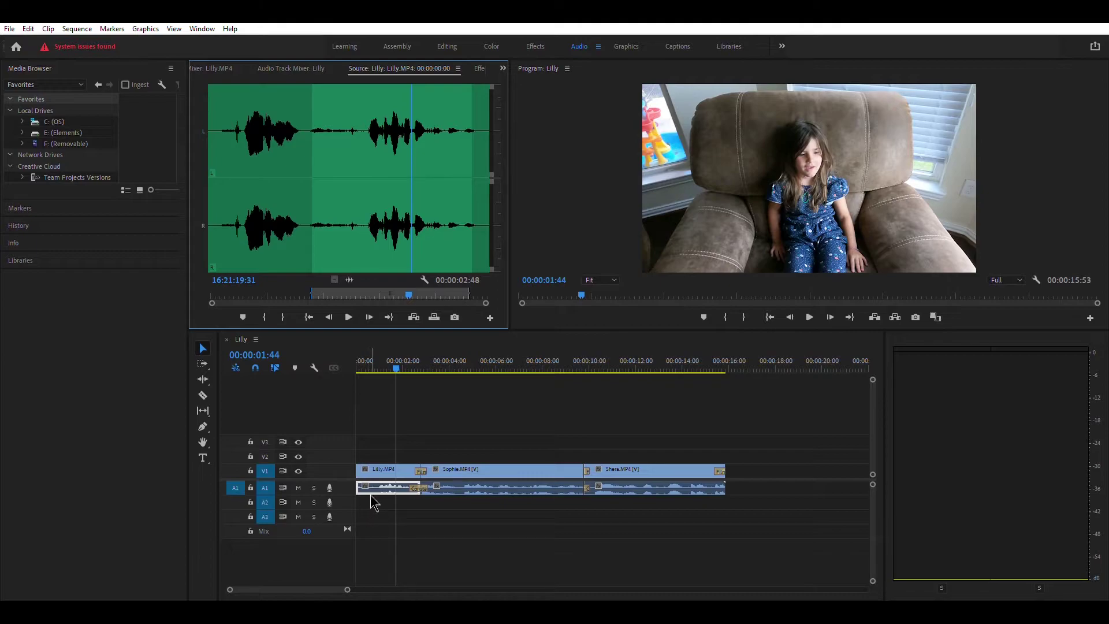
pyautogui.moveTo(381, 487); pyautogui.dragTo(383, 511)
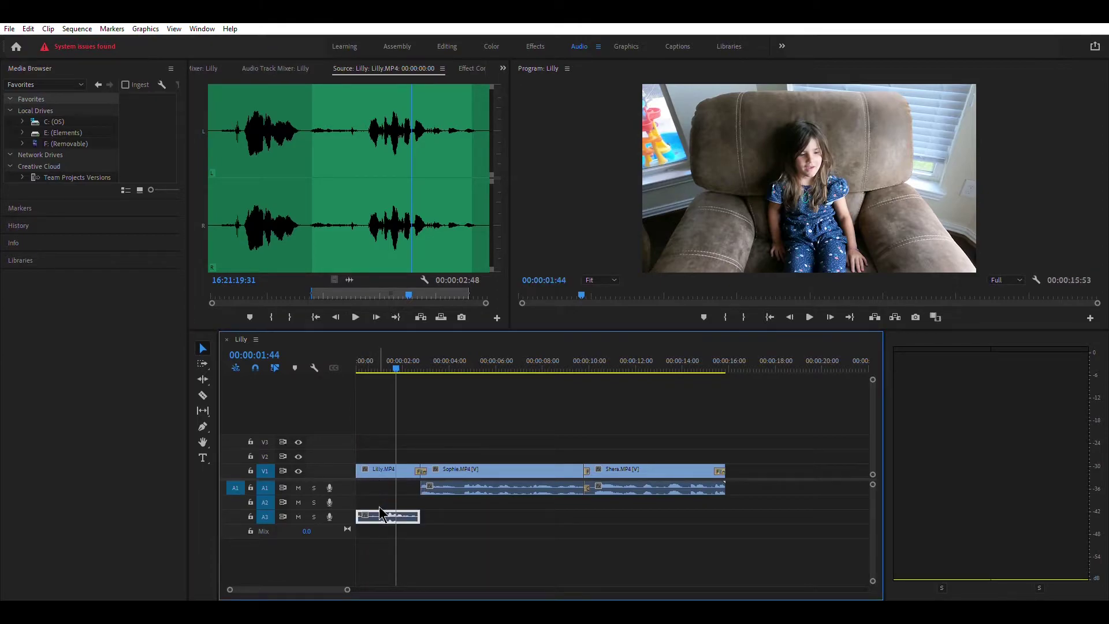
pyautogui.moveTo(465, 486); pyautogui.dragTo(468, 502)
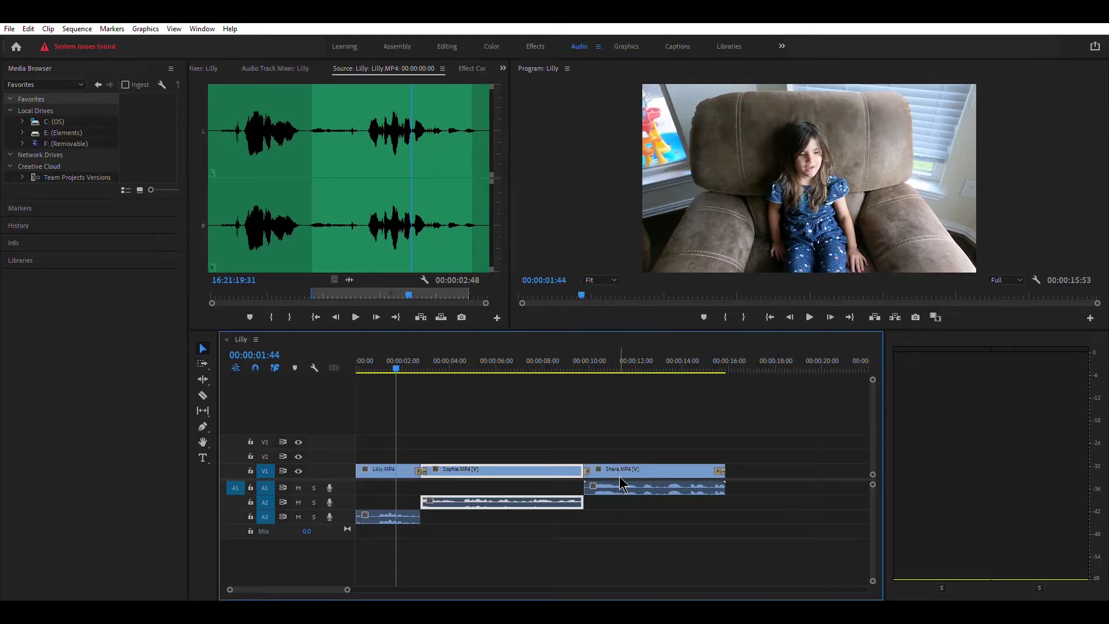
pyautogui.click(283, 68)
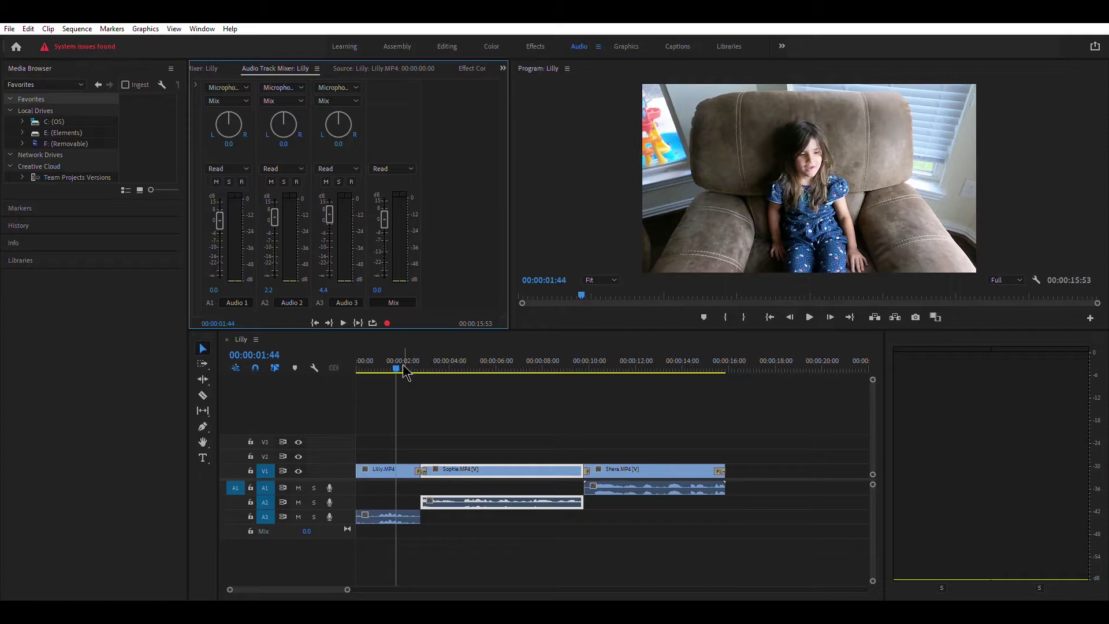
# - Lower the Audio 1 and Audio 3 faders slightly, playing the sequence to compare track levels
pyautogui.moveTo(397, 365); pyautogui.dragTo(349, 364)
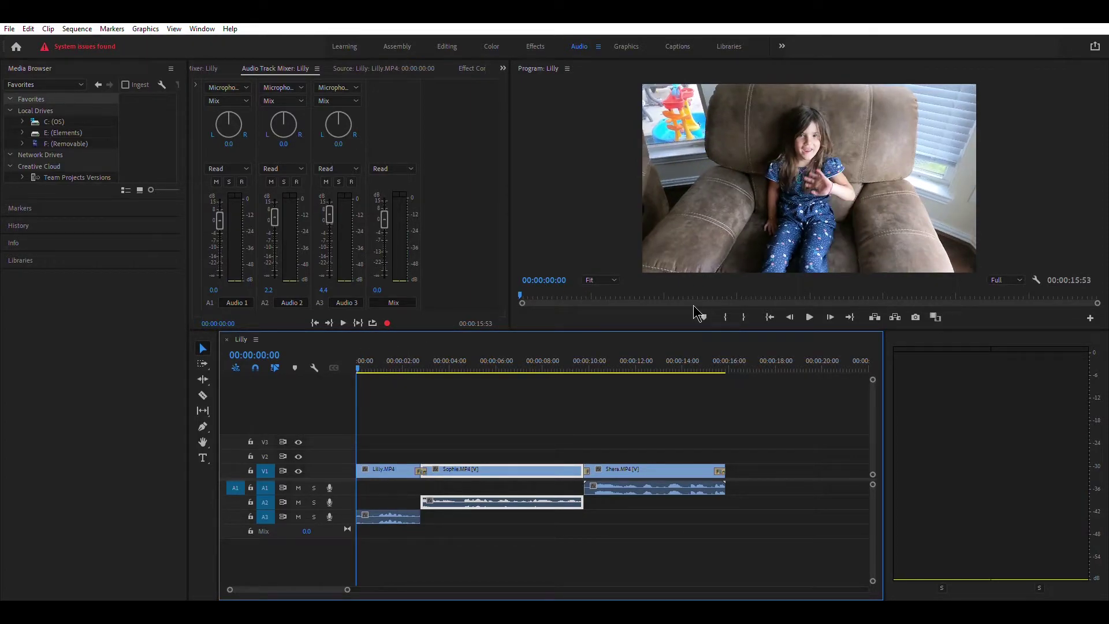
pyautogui.moveTo(221, 220); pyautogui.dragTo(221, 221)
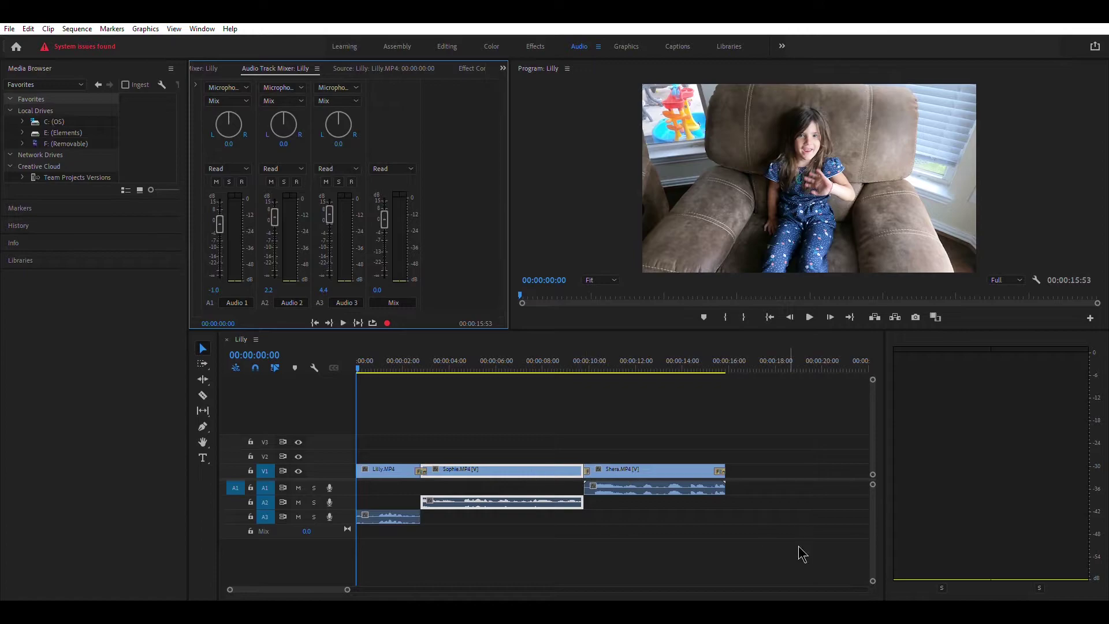
pyautogui.click(809, 317)
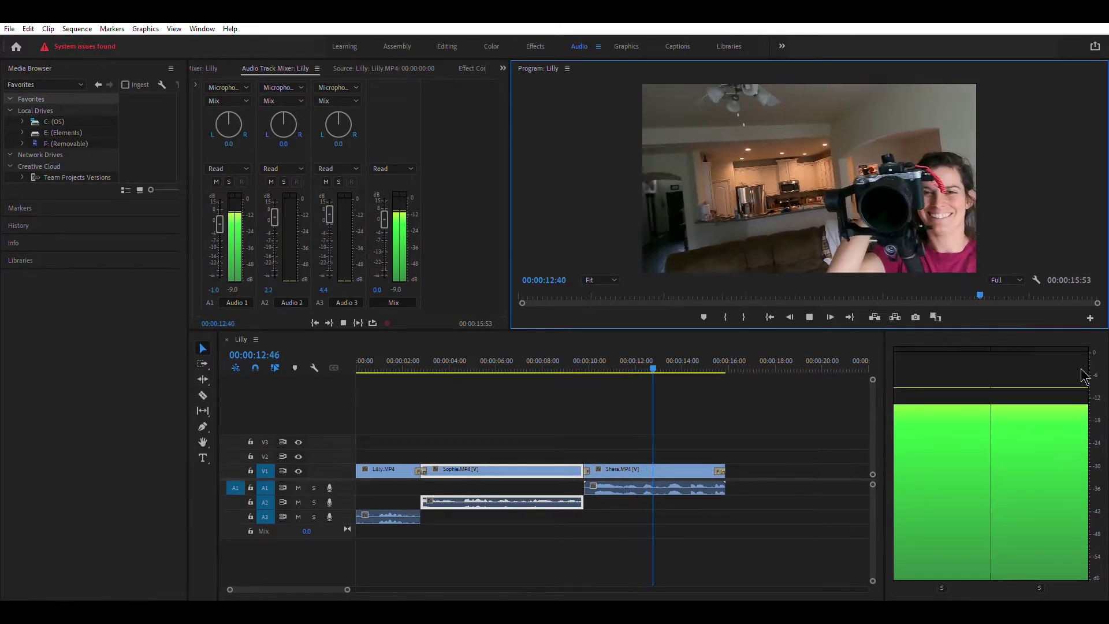
pyautogui.click(808, 313)
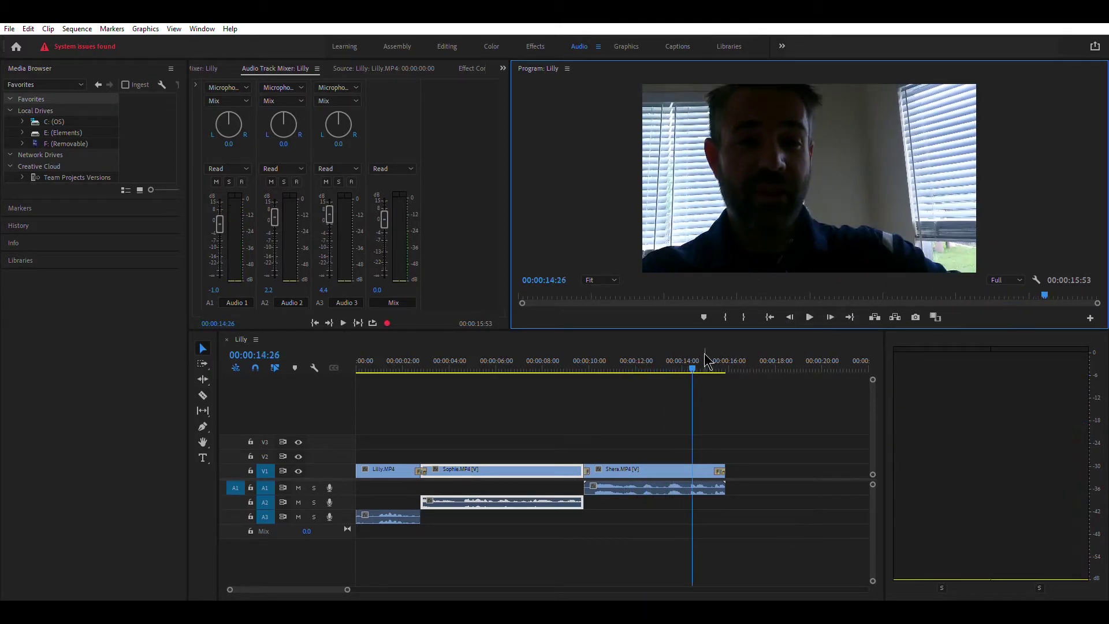
pyautogui.moveTo(695, 365); pyautogui.dragTo(542, 370)
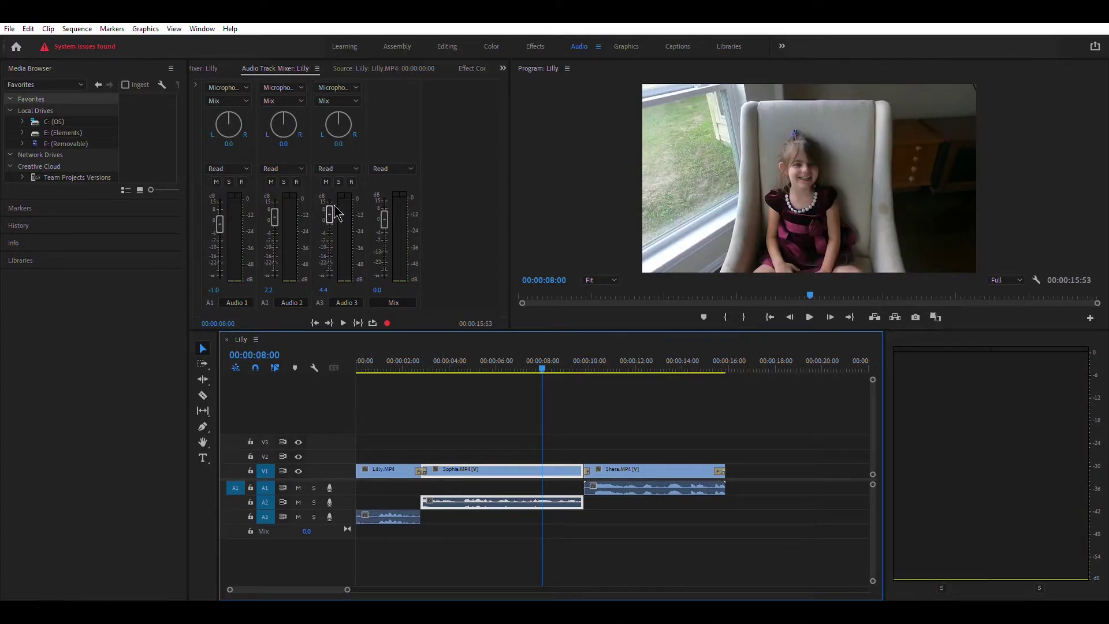
pyautogui.moveTo(331, 212); pyautogui.dragTo(331, 213)
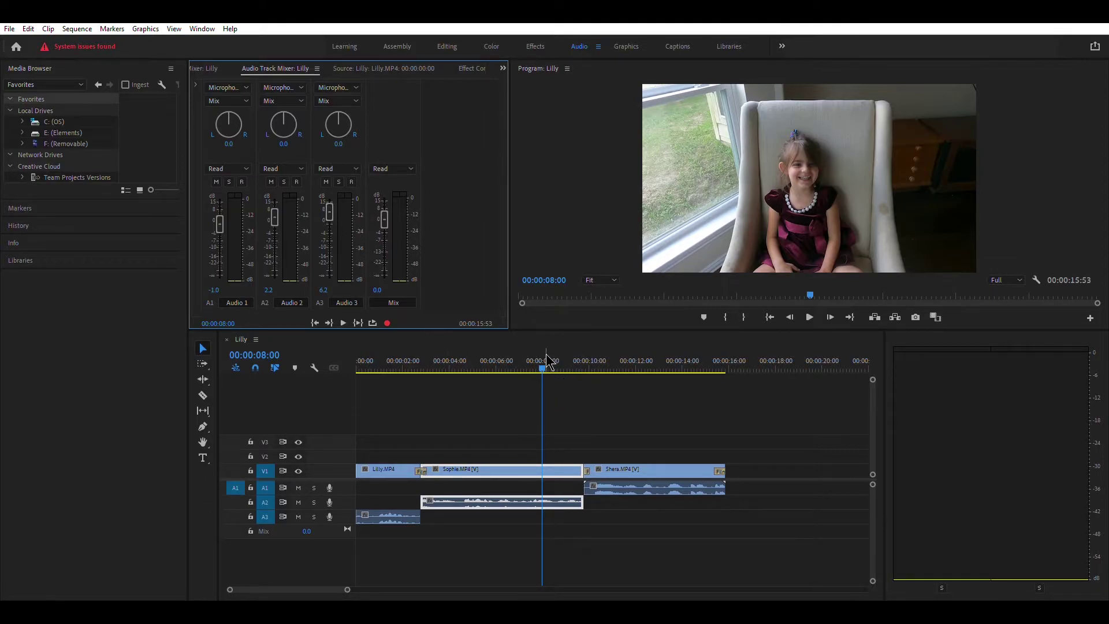
# - Replay the sequence from the start, rewind it, select Sophie.MP4 and switch to the Effects workspace
pyautogui.moveTo(547, 363); pyautogui.dragTo(342, 397)
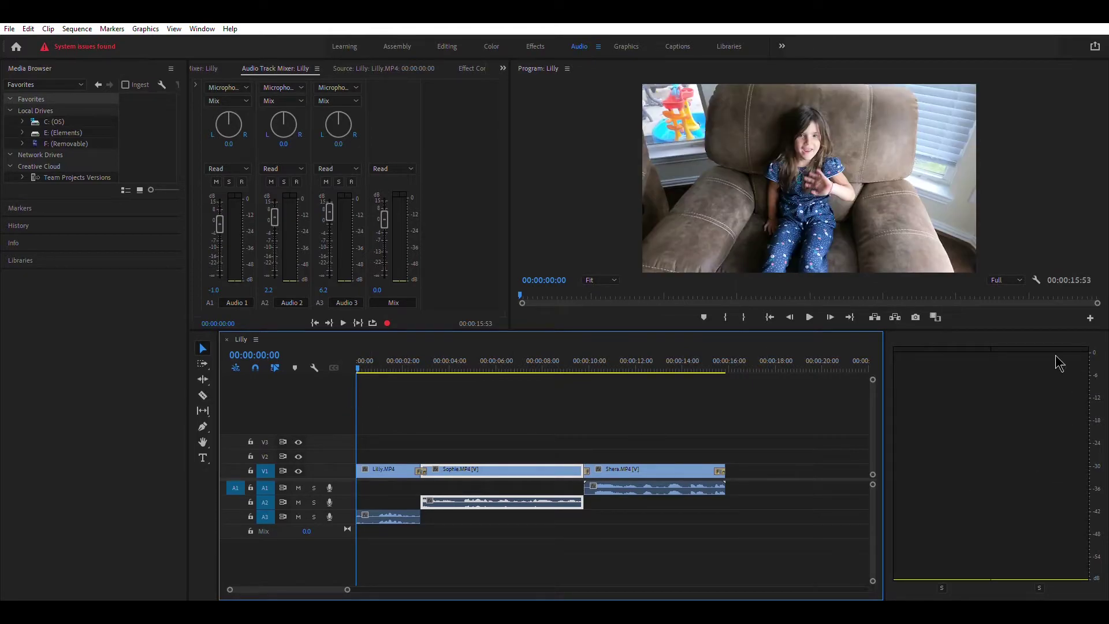
pyautogui.click(810, 317)
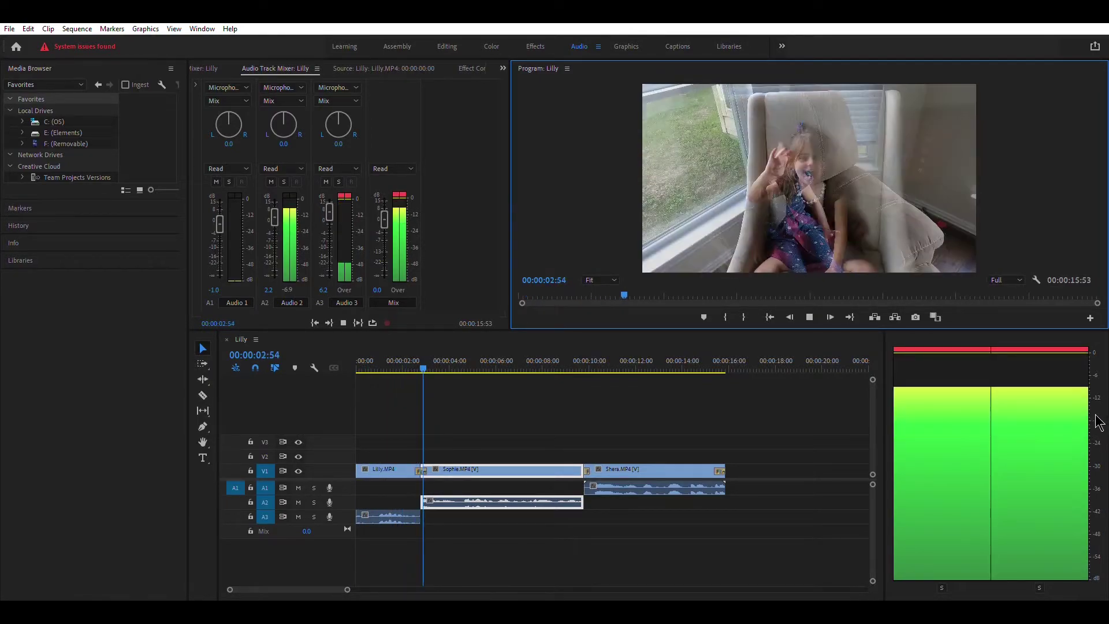
pyautogui.click(810, 317)
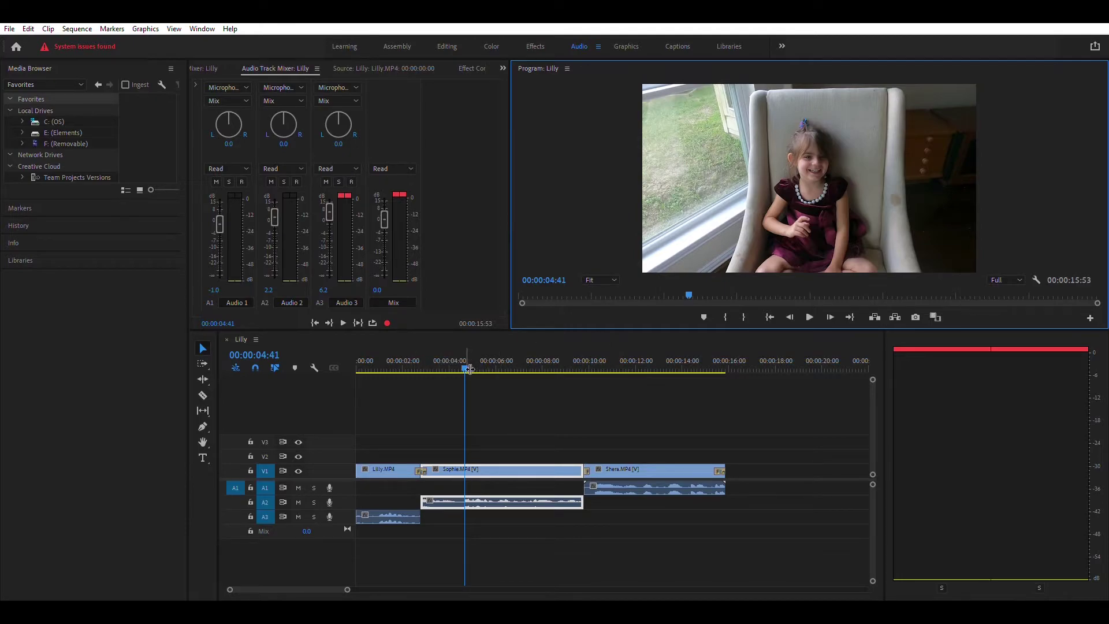
pyautogui.moveTo(465, 368); pyautogui.dragTo(402, 371)
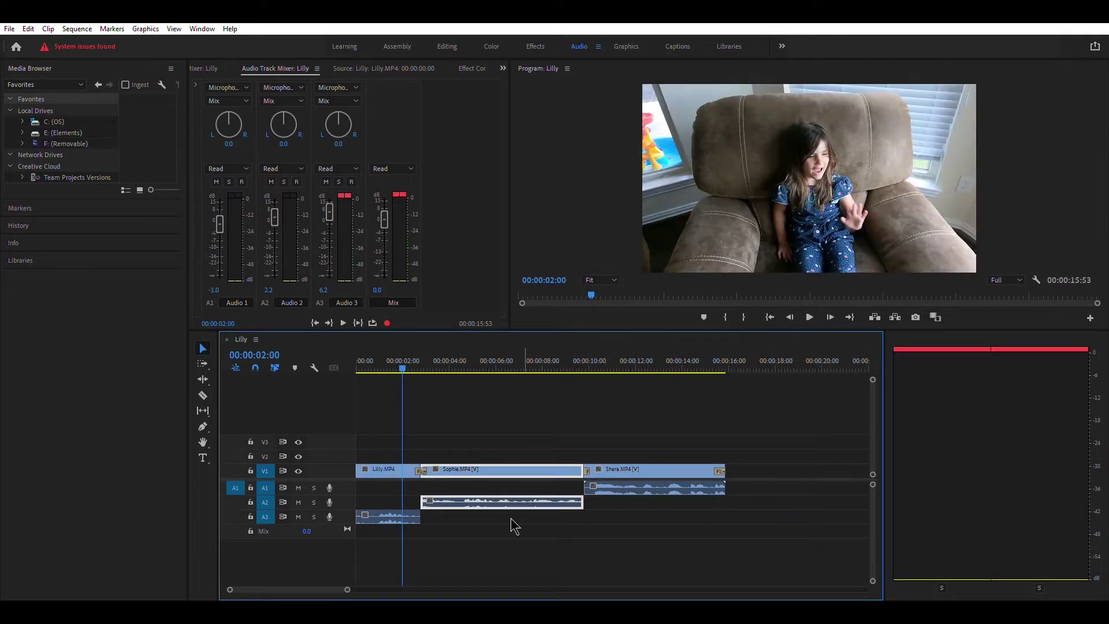
pyautogui.moveTo(403, 362); pyautogui.dragTo(358, 367)
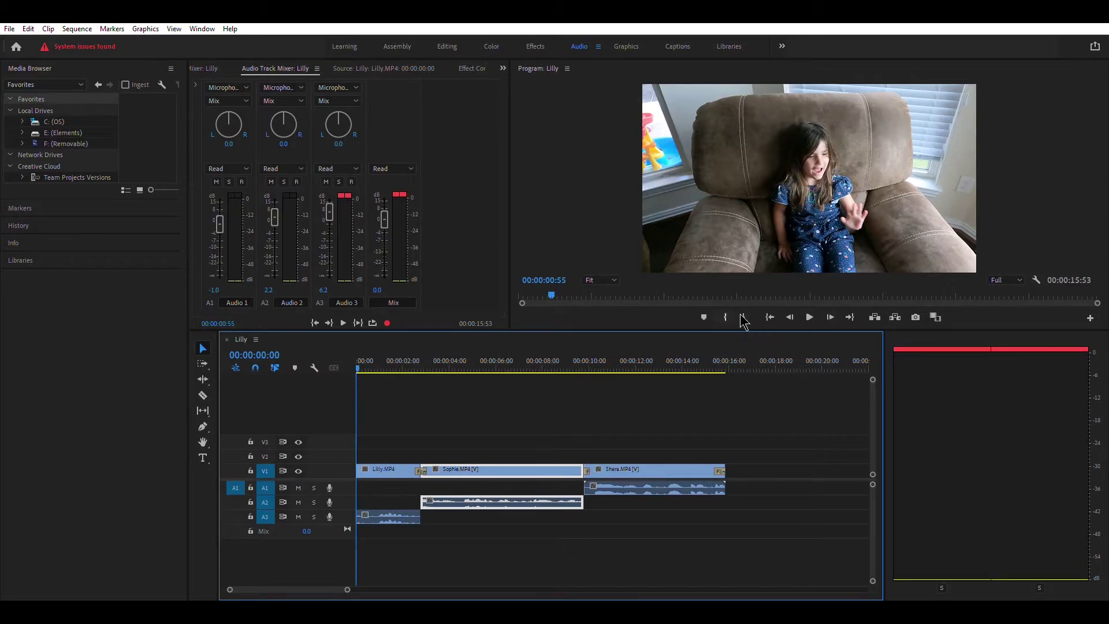
pyautogui.click(535, 531)
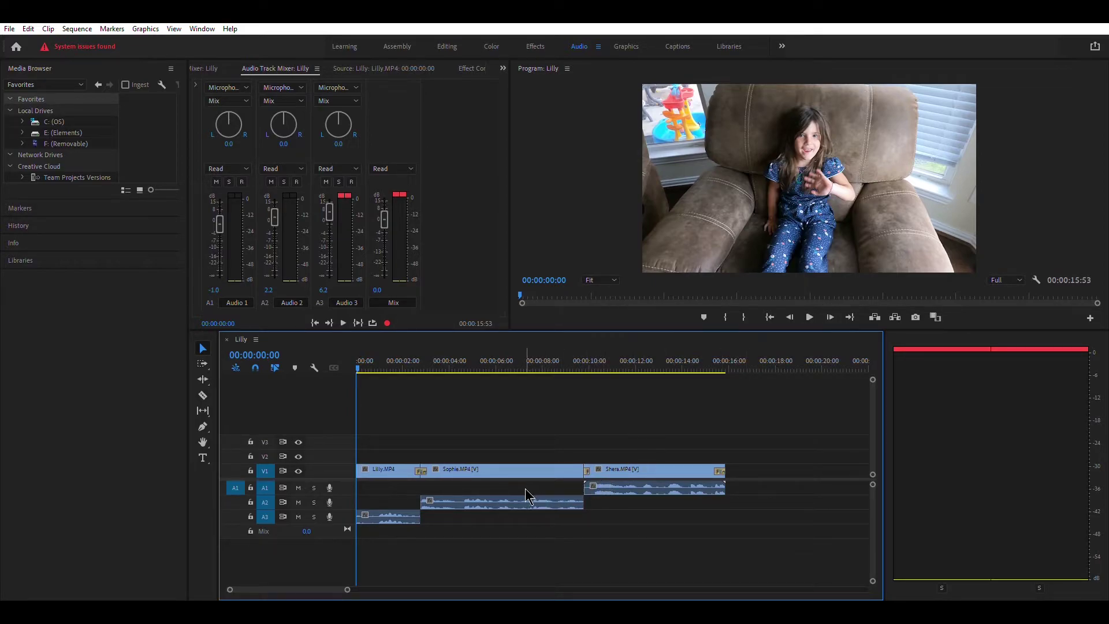
pyautogui.click(471, 496)
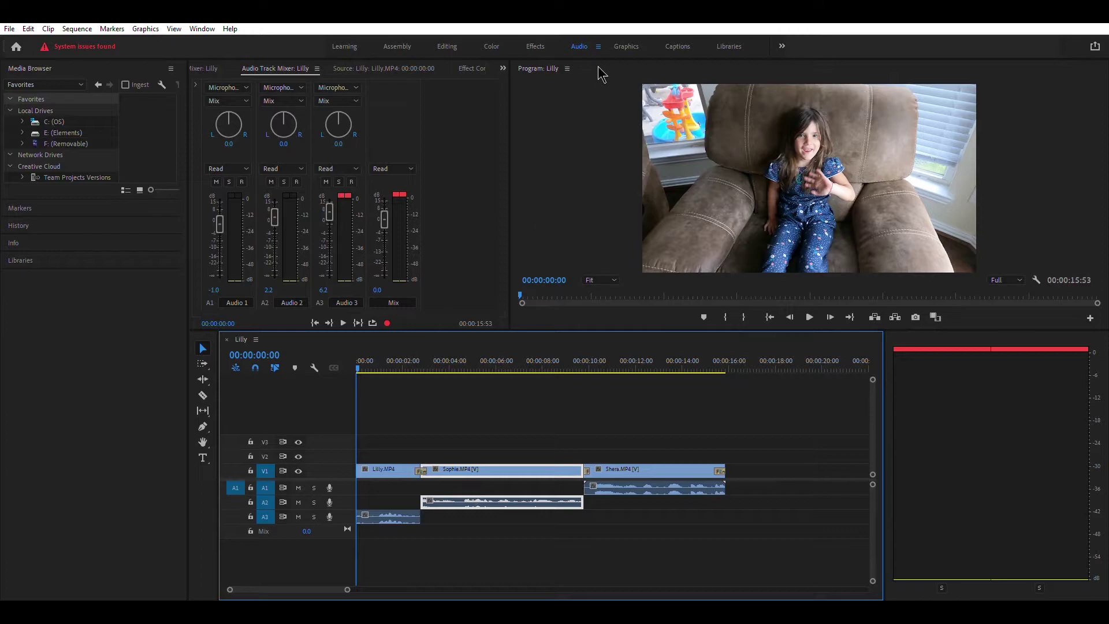
pyautogui.click(537, 45)
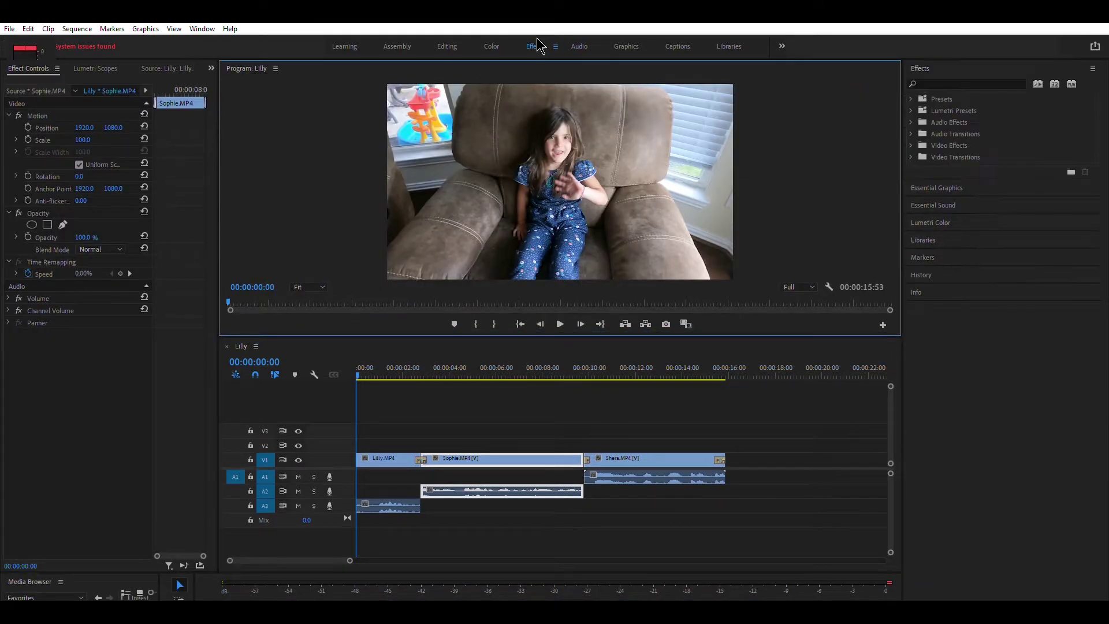
# - In Essential Sound's Edit view, tag Sophie's audio as Dialogue
pyautogui.click(935, 195)
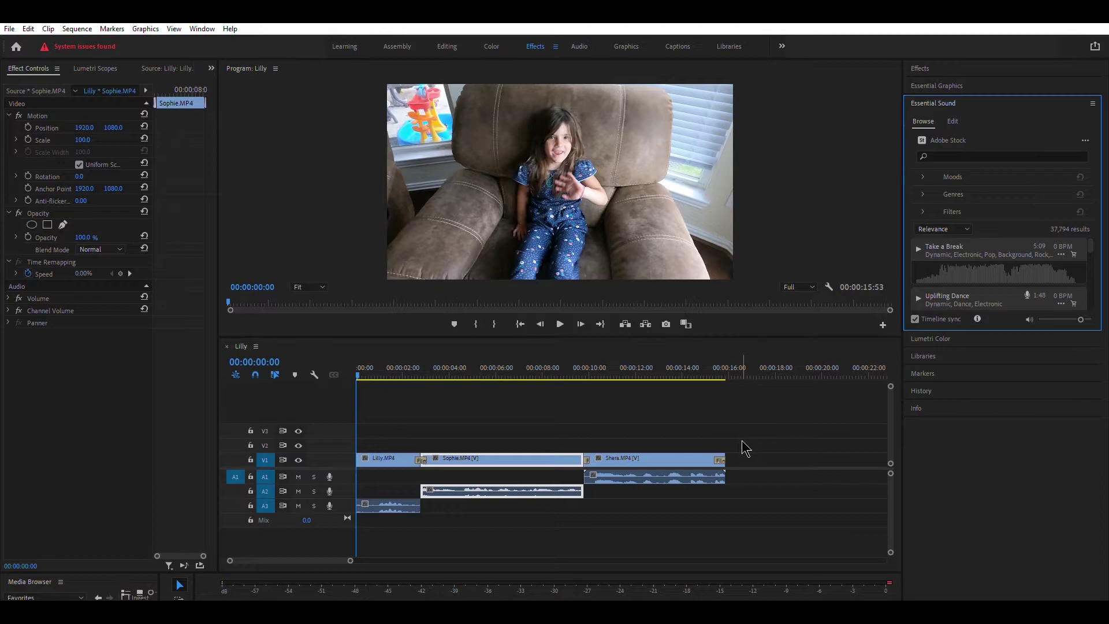
pyautogui.click(927, 174)
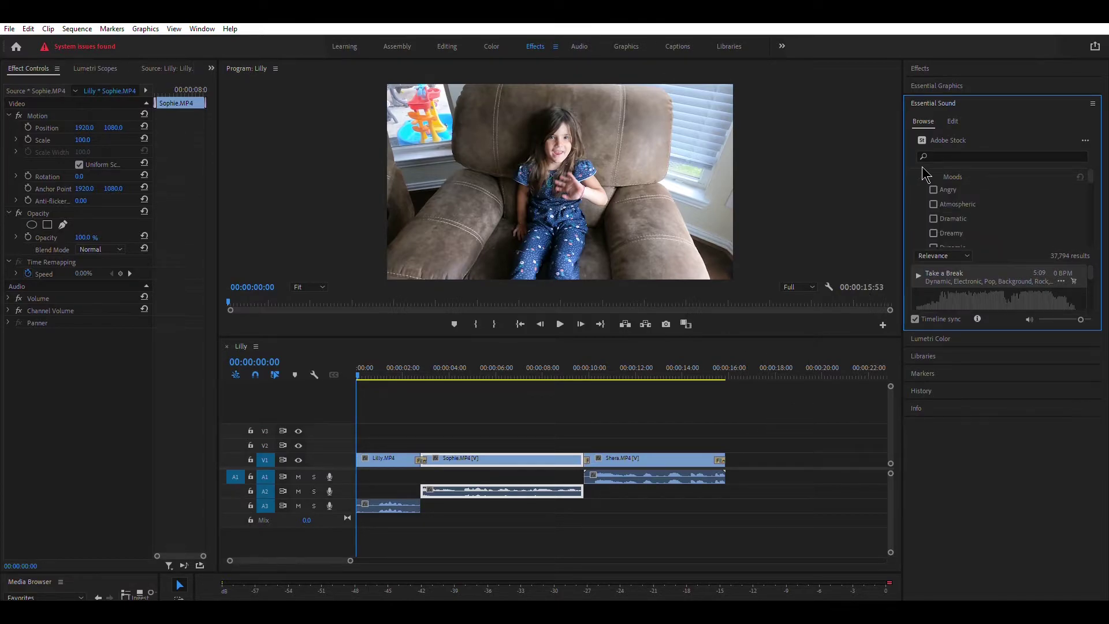
pyautogui.click(927, 174)
pyautogui.click(952, 118)
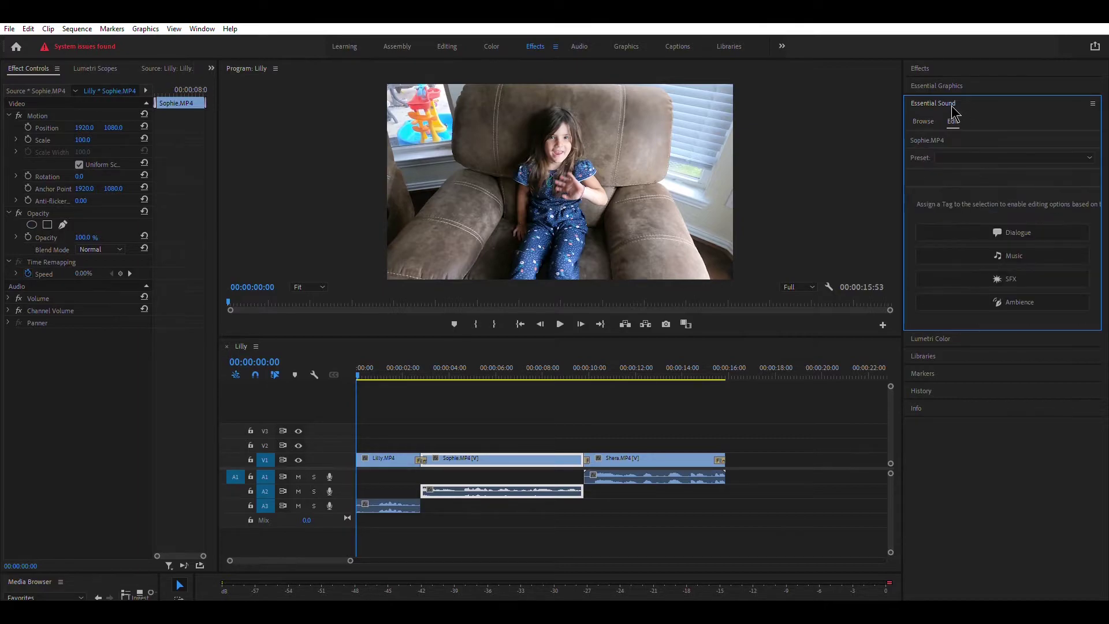
pyautogui.click(986, 232)
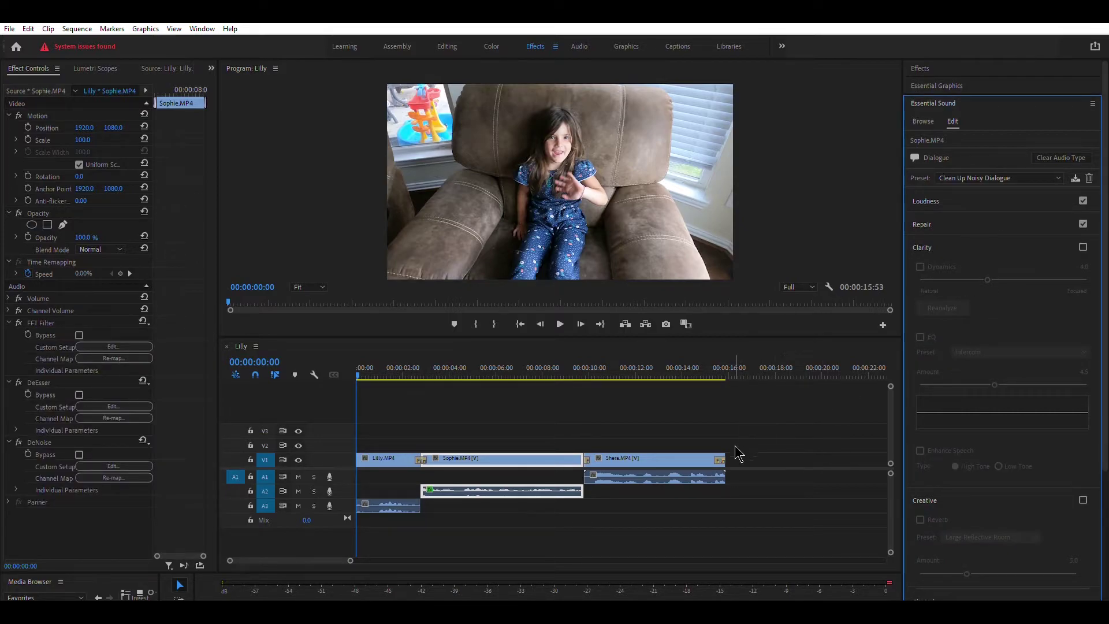
# - Tag the Shera and Lilly audio as Dialogue too, then play the sequence to hear the cleanup
pyautogui.click(655, 472)
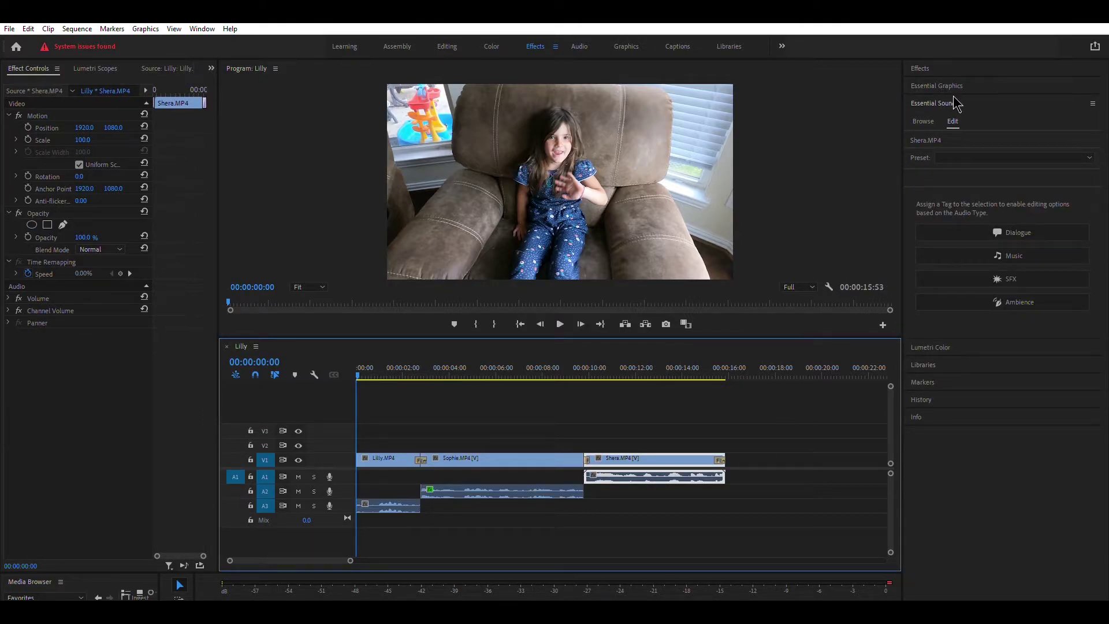
pyautogui.click(1006, 231)
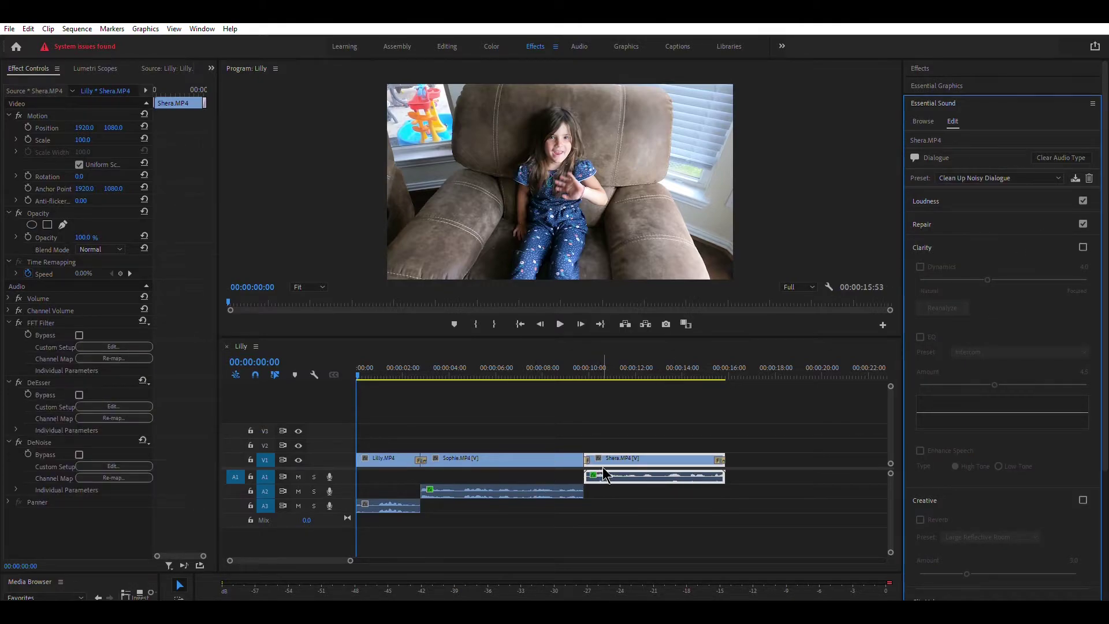
pyautogui.click(394, 503)
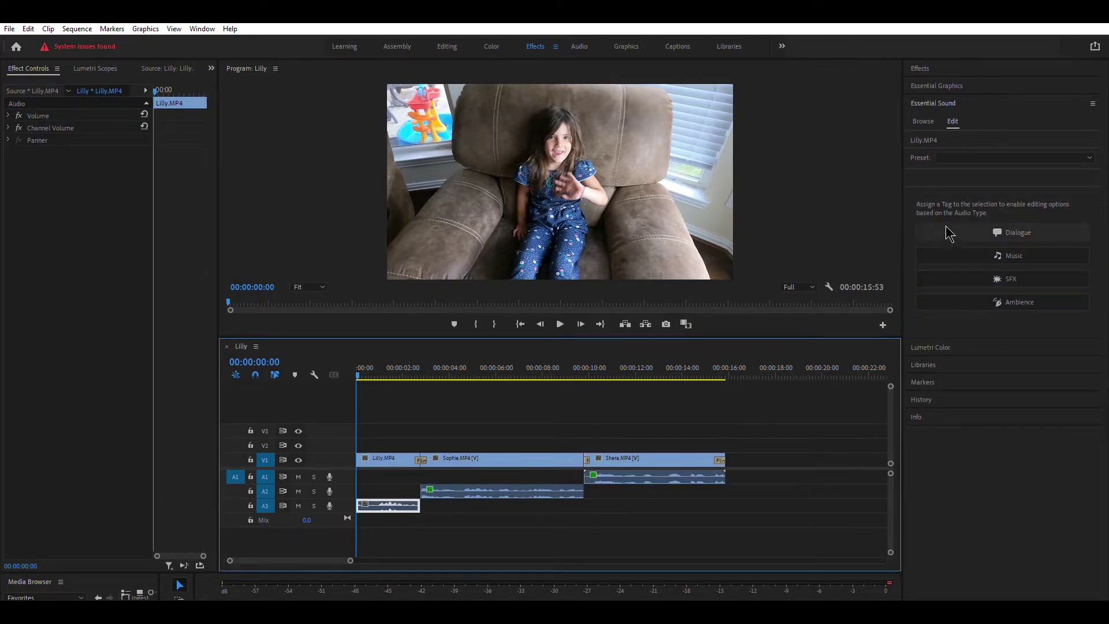
pyautogui.click(949, 233)
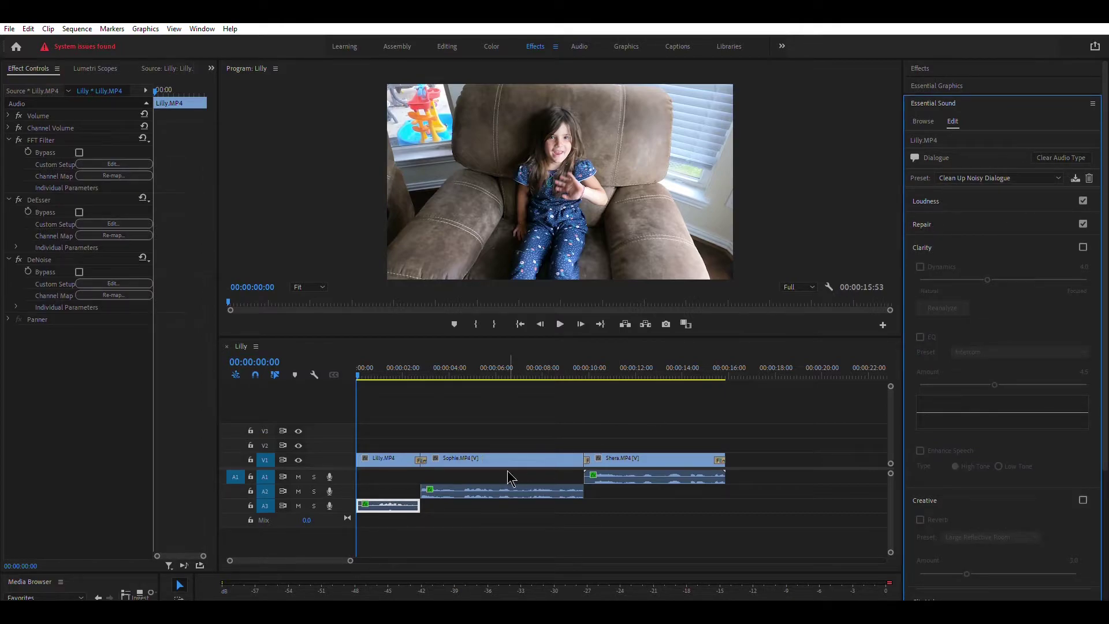
pyautogui.click(560, 315)
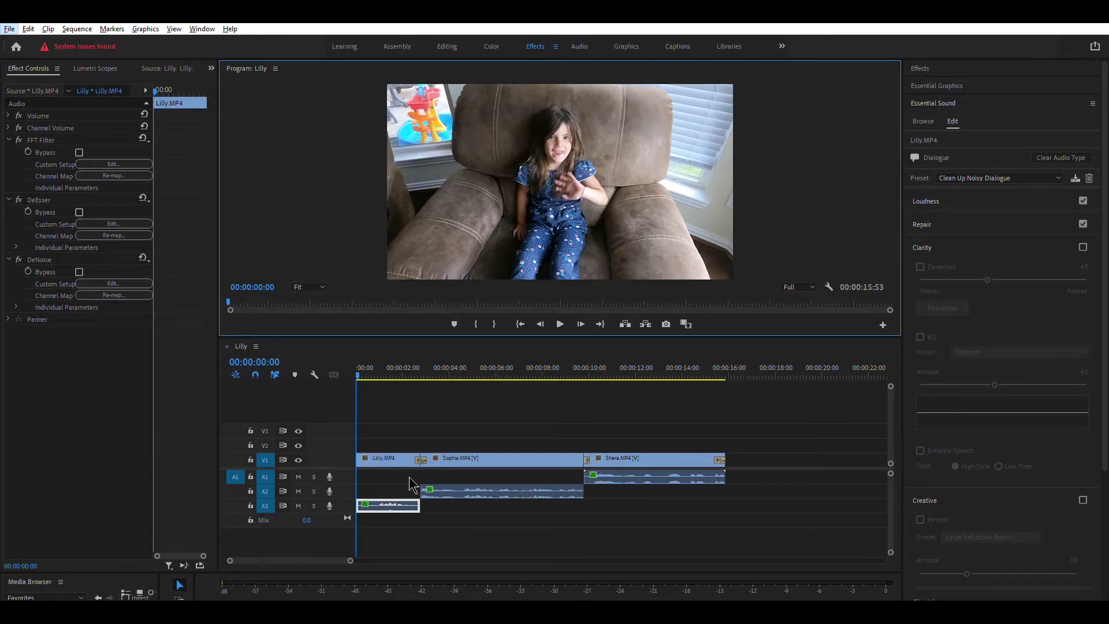
pyautogui.click(627, 45)
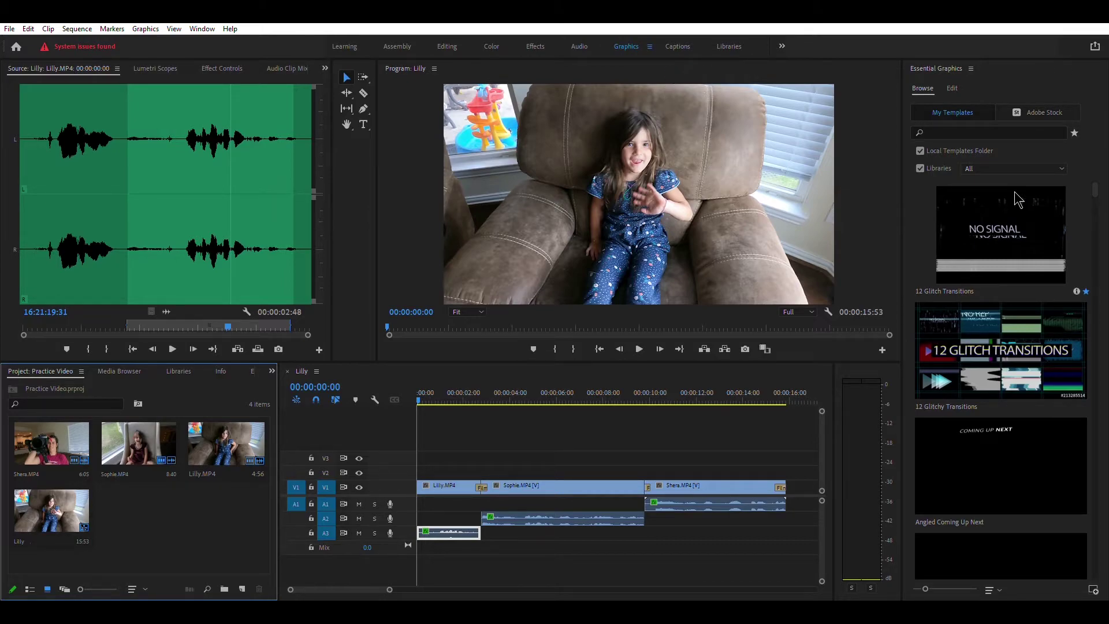
# - Find Corporate Lower Thirds in the Essential Graphics Browse list and drag it onto V2 above Sophie.MP4
pyautogui.click(924, 85)
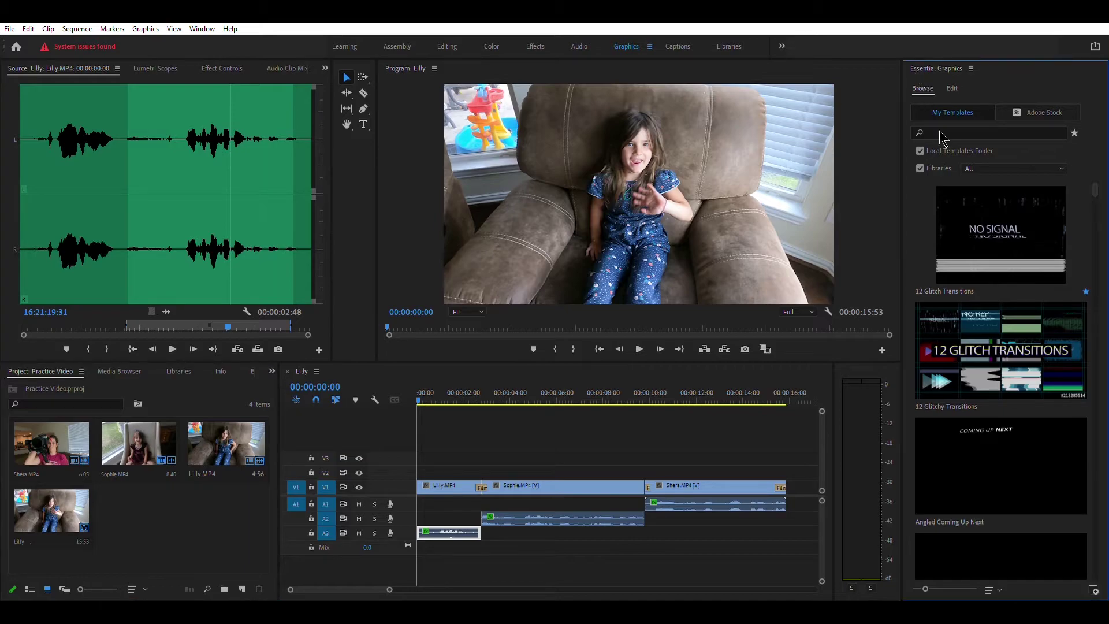
pyautogui.scroll(-10, 978, 458)
pyautogui.scroll(-8, 976, 398)
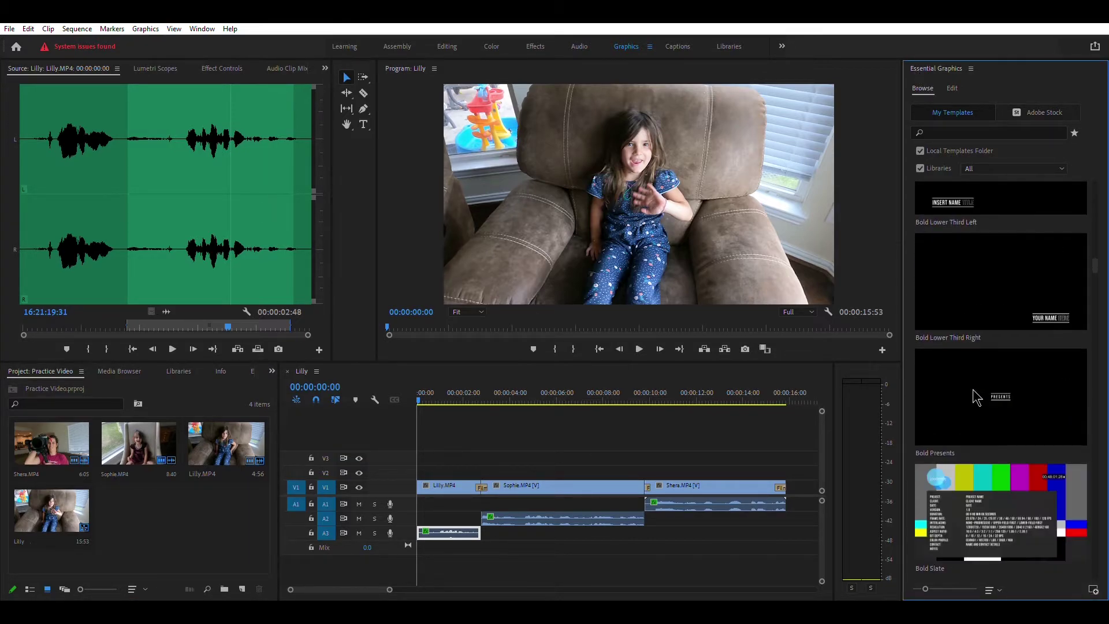
pyautogui.scroll(-8, 976, 397)
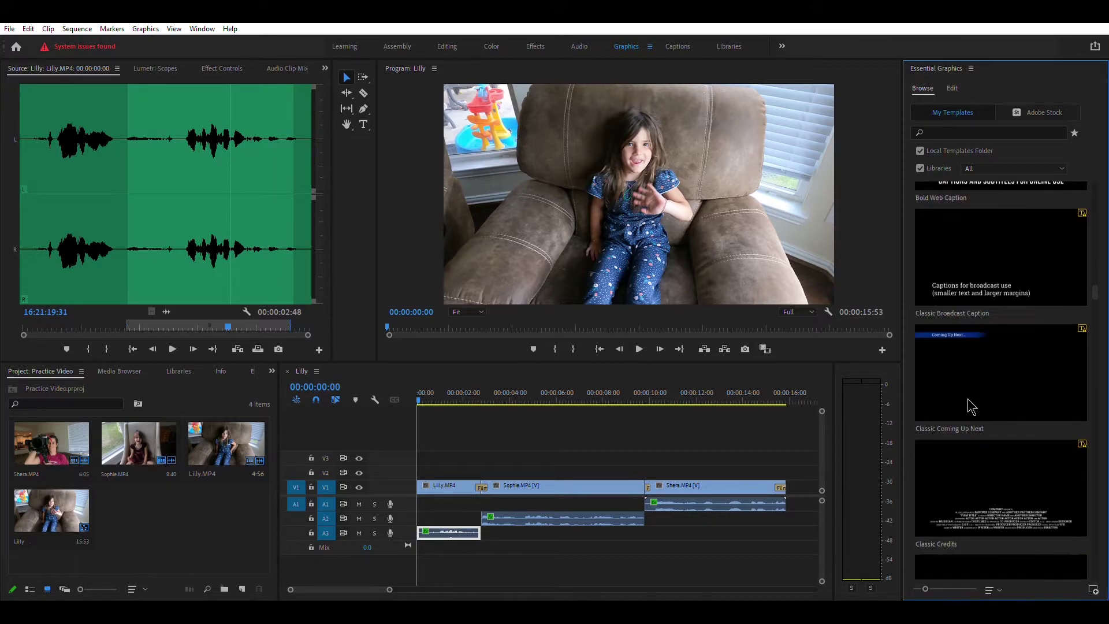
pyautogui.scroll(-8, 970, 407)
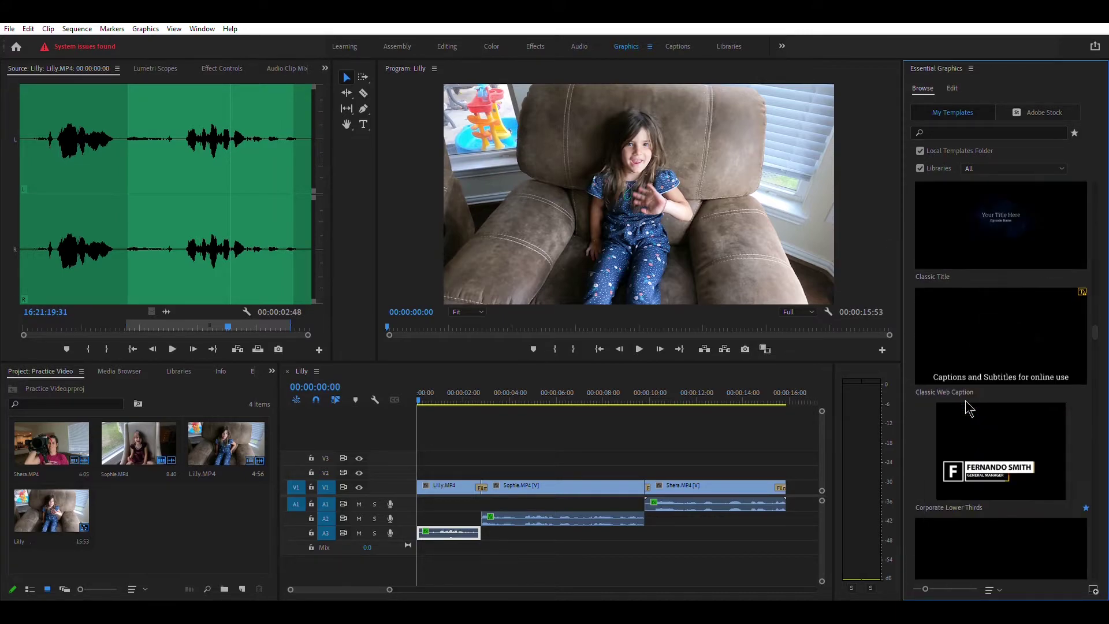
pyautogui.scroll(-2, 970, 409)
pyautogui.click(986, 354)
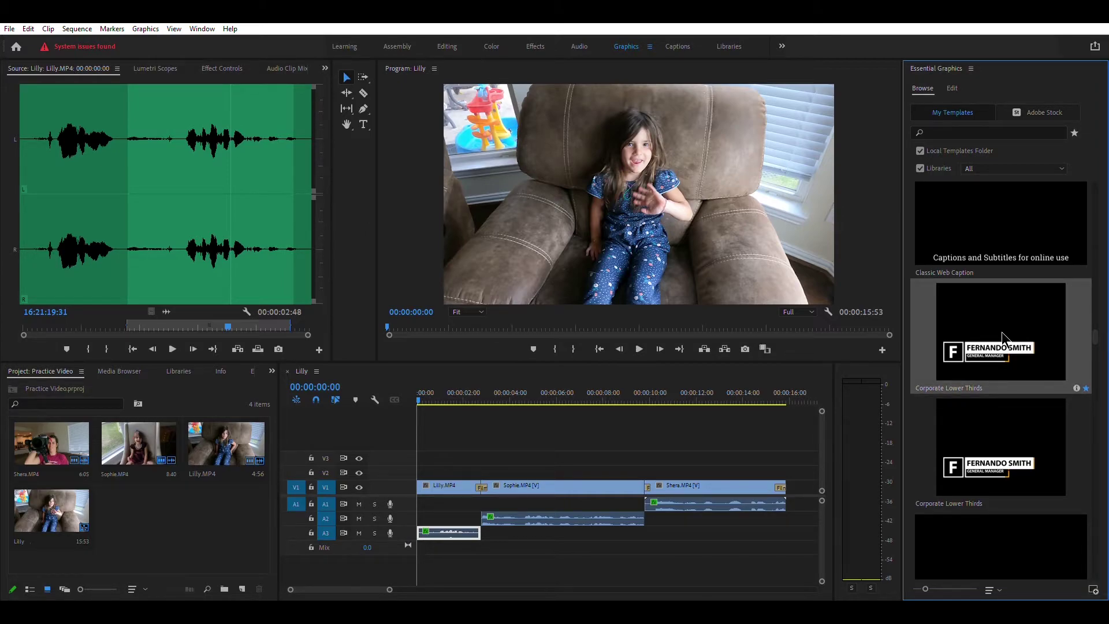
pyautogui.moveTo(1003, 339); pyautogui.dragTo(488, 472)
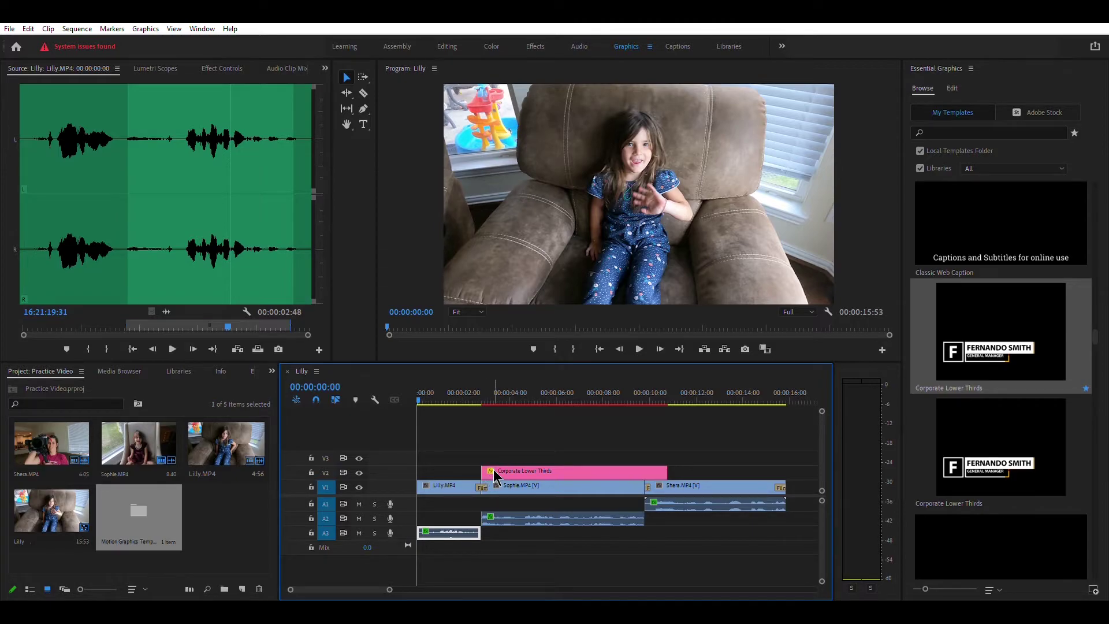
# - Preview the lower-third over Sophie's footage and open the graphic clip's editable settings in Essential Graphics
pyautogui.moveTo(421, 397); pyautogui.dragTo(565, 398)
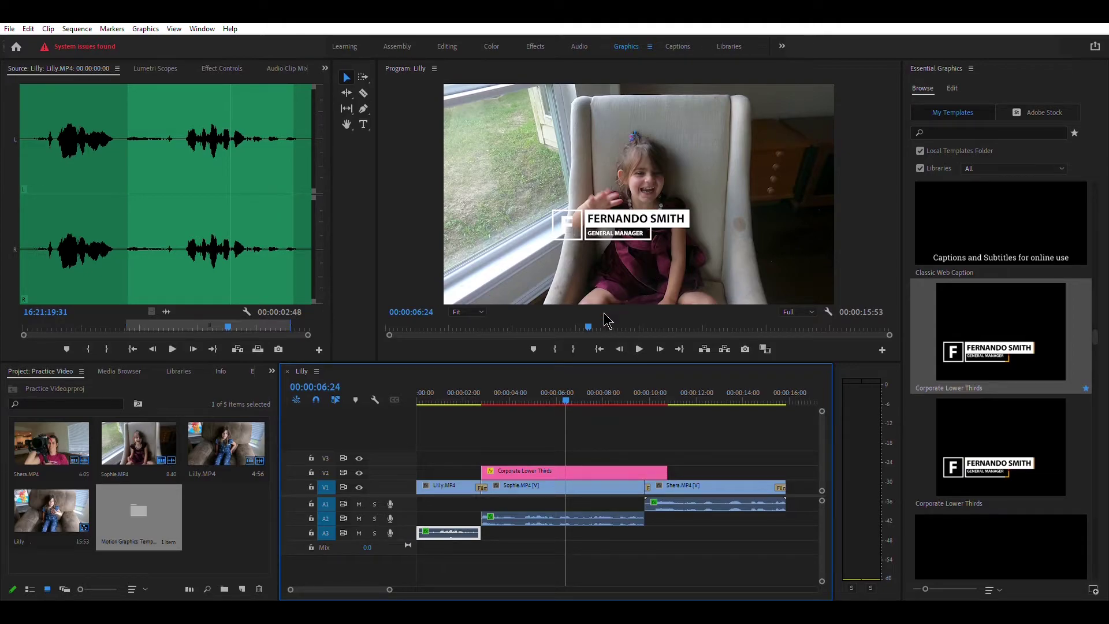
pyautogui.click(580, 466)
pyautogui.doubleClick(580, 466)
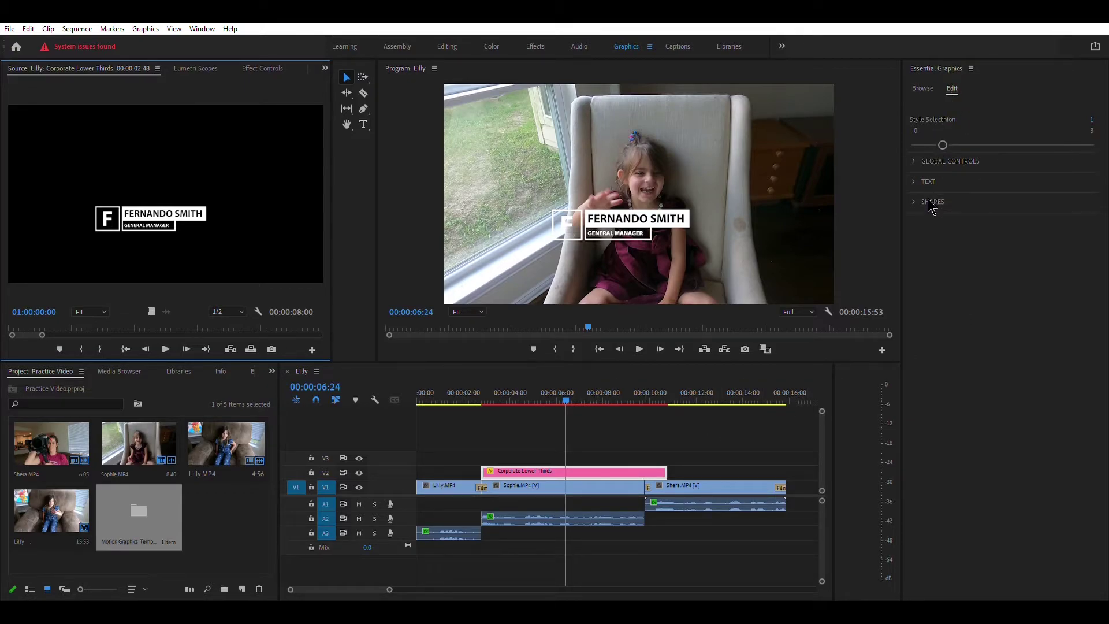
# - Expand the title's text settings and replace the first line's placeholder name with the subject's full name
pyautogui.click(916, 179)
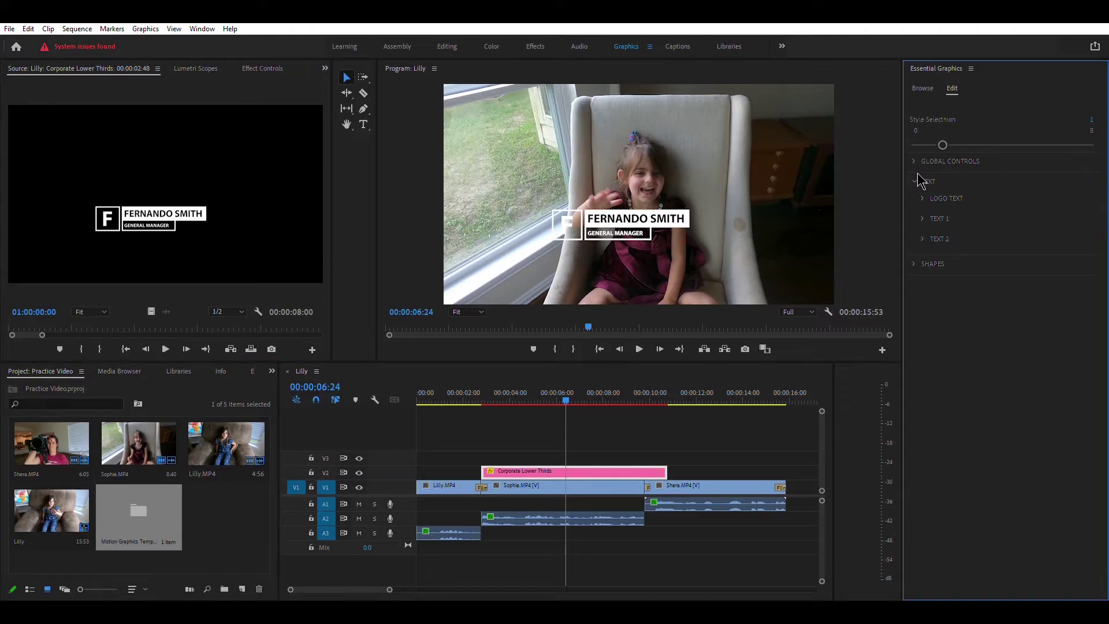
pyautogui.click(922, 196)
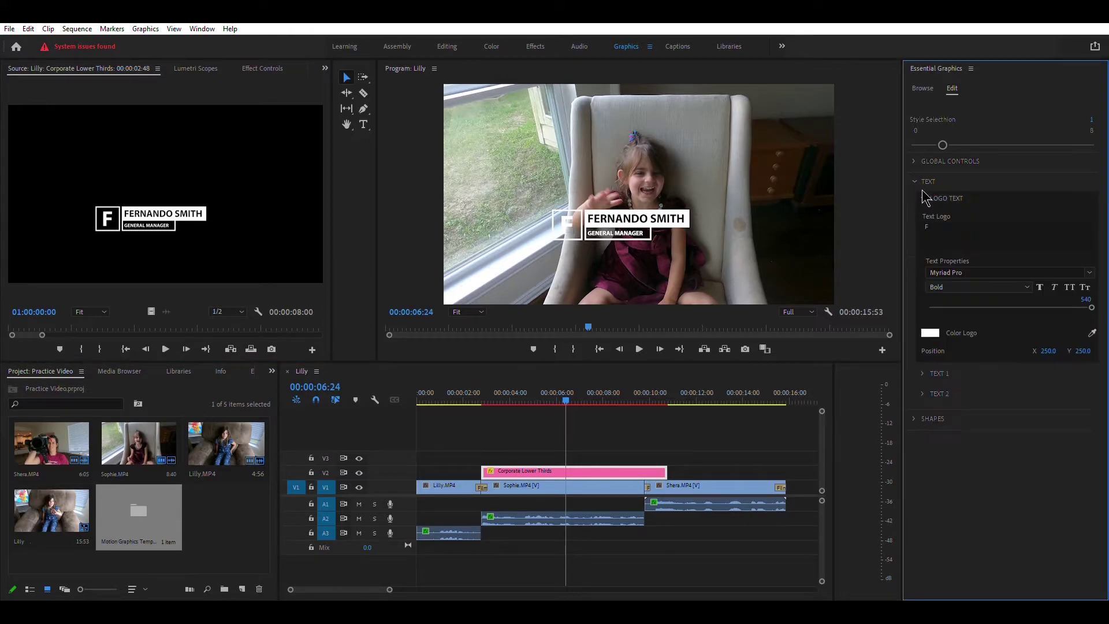
pyautogui.click(941, 225)
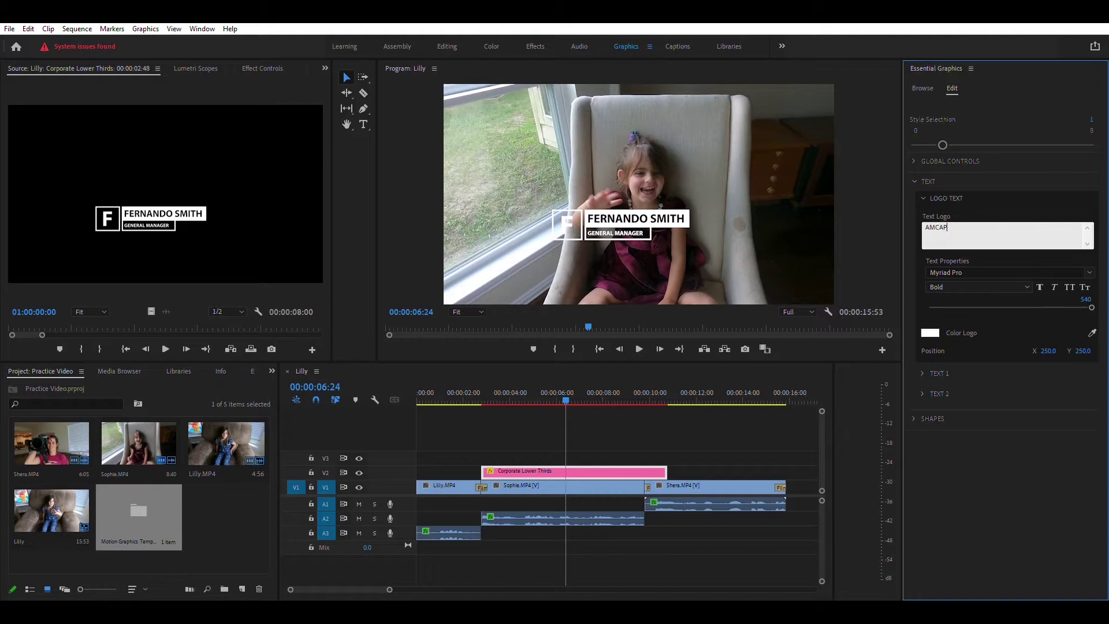
pyautogui.click(924, 372)
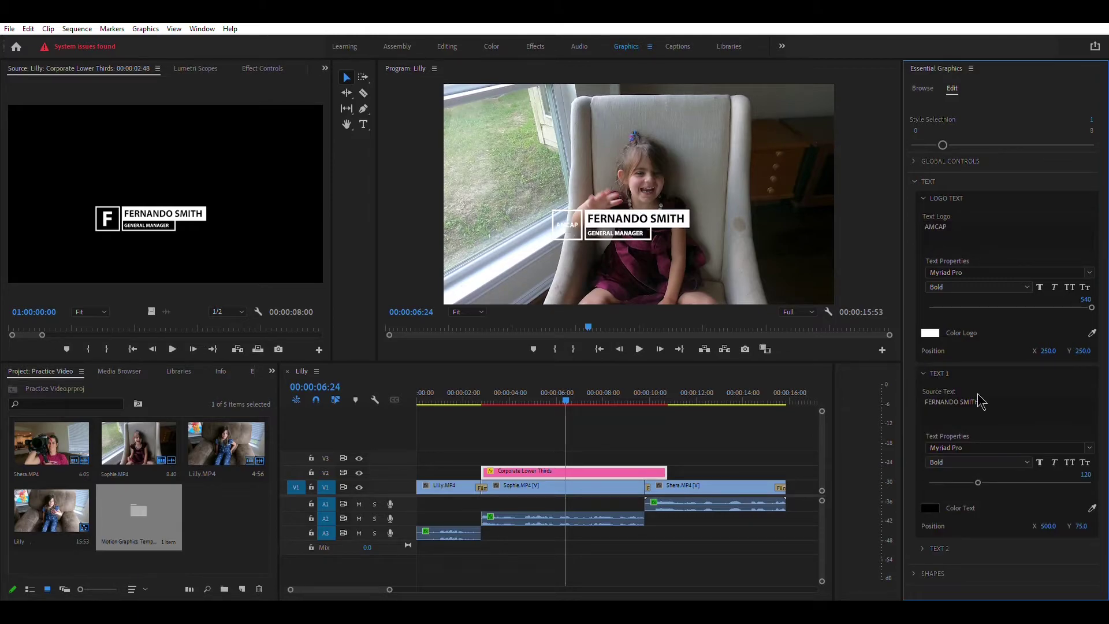
pyautogui.click(1007, 396)
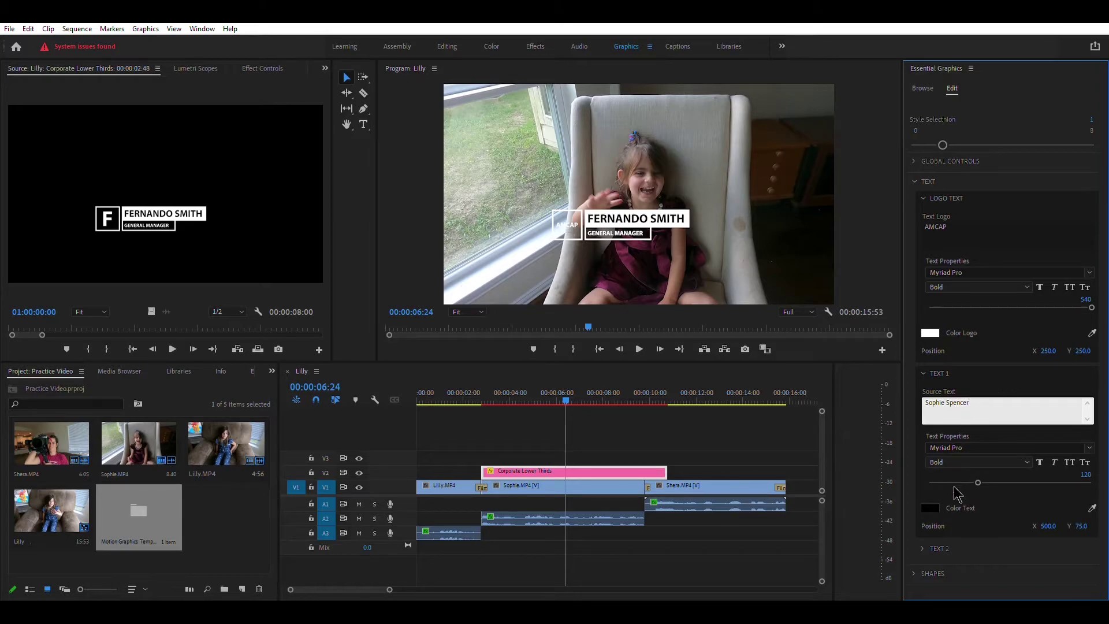
# - Replace the second line's GENERAL MANAGER text with 'Sister' and enlarge it to size 120
pyautogui.click(924, 549)
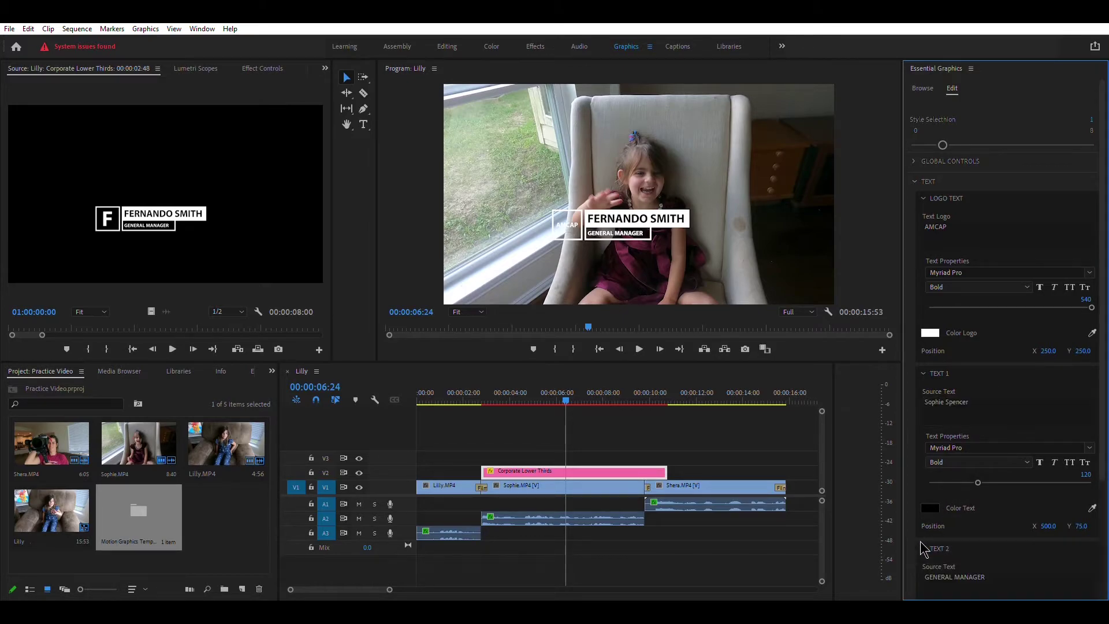
pyautogui.click(998, 560)
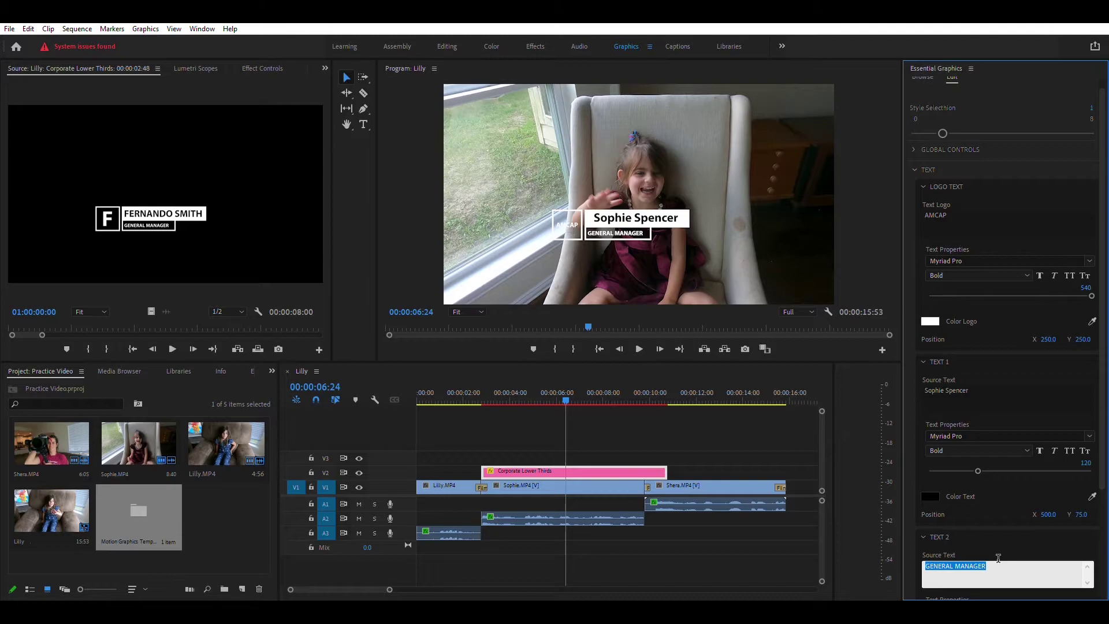
pyautogui.write('M')
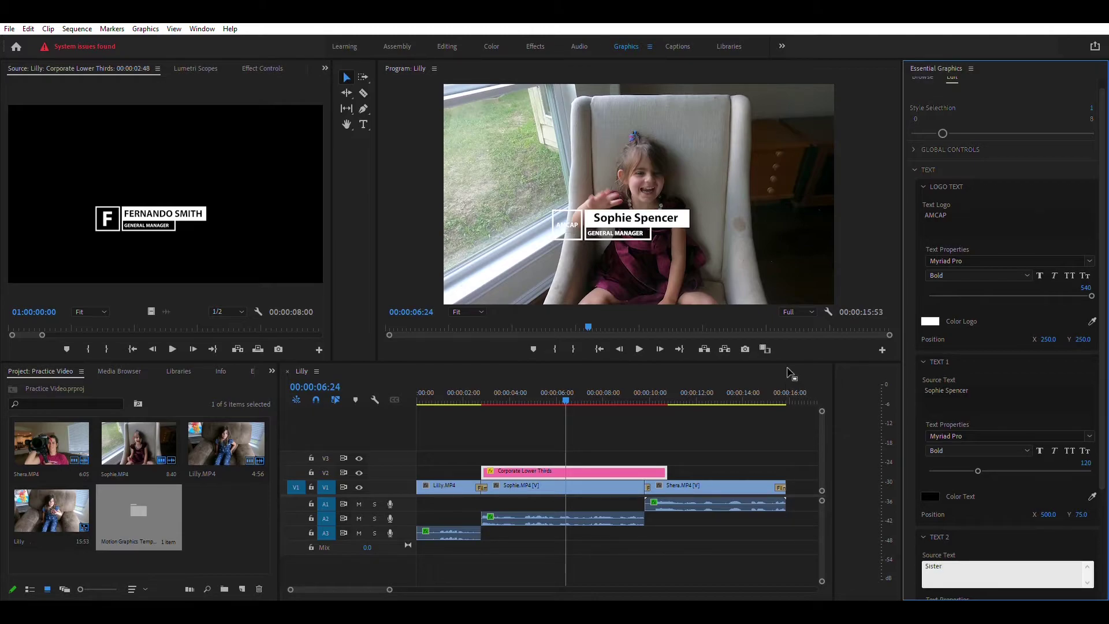
pyautogui.click(660, 349)
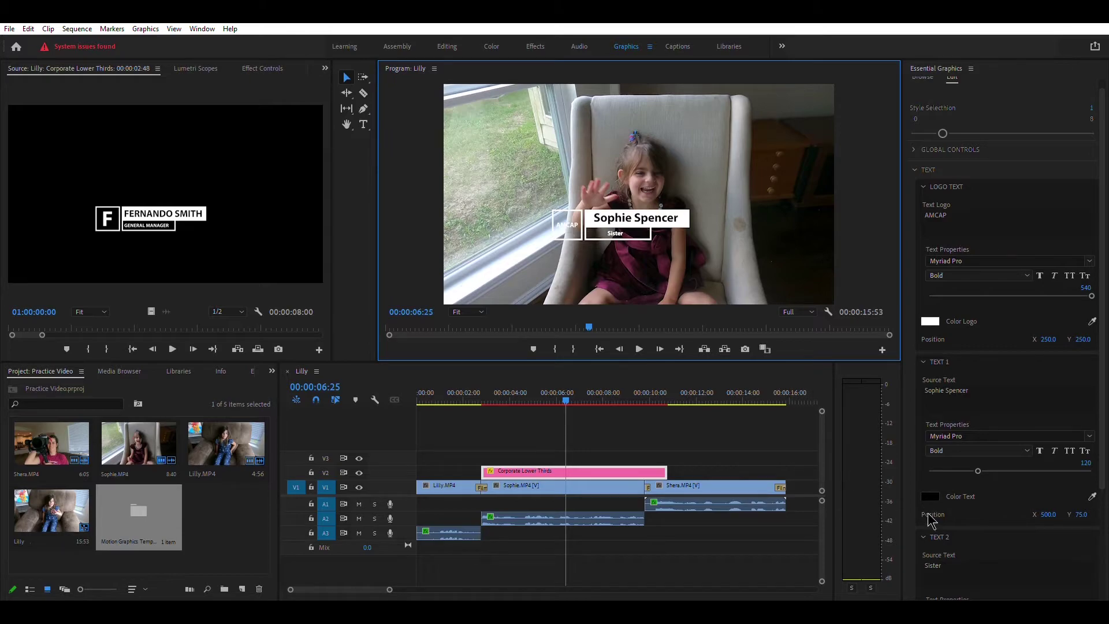
pyautogui.scroll(-1, 978, 497)
pyautogui.scroll(-3, 977, 496)
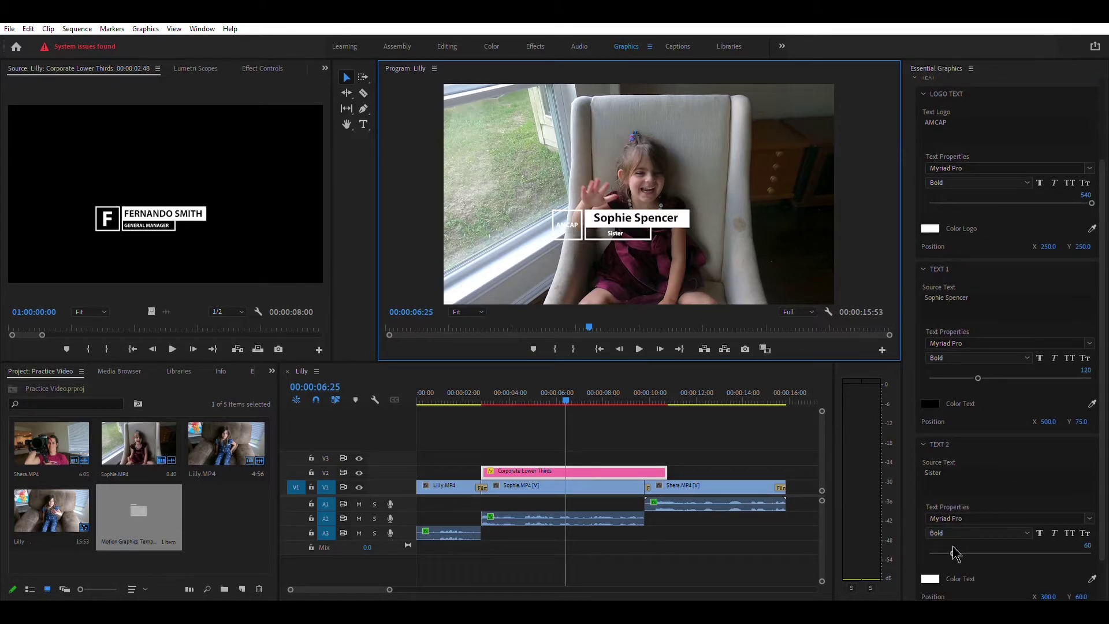
pyautogui.moveTo(953, 552); pyautogui.dragTo(977, 543)
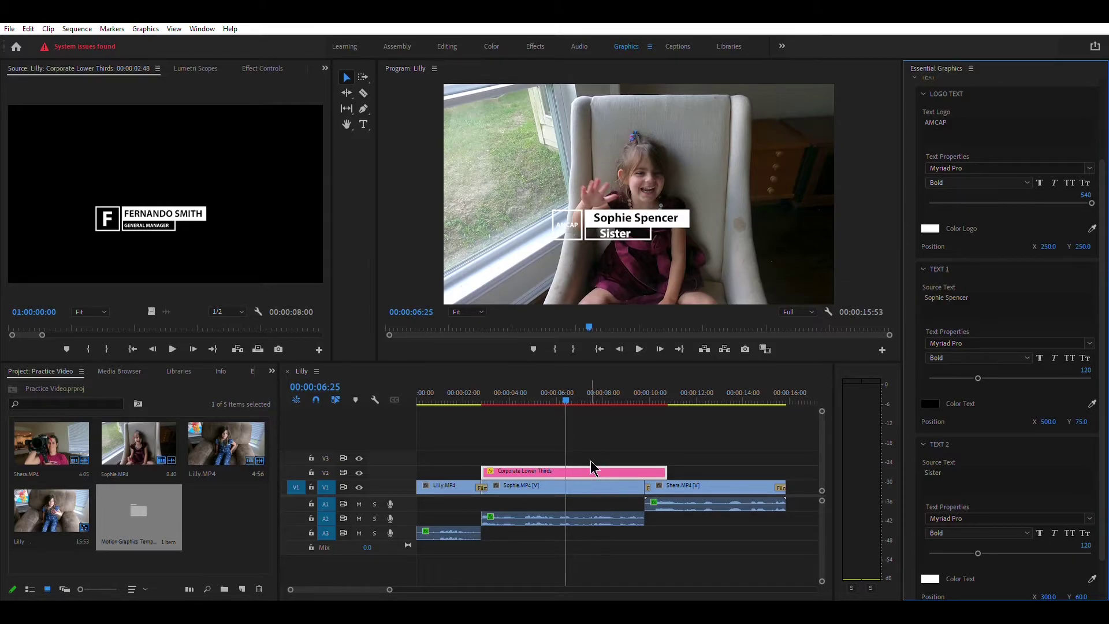
pyautogui.hotkey('shift', '2')
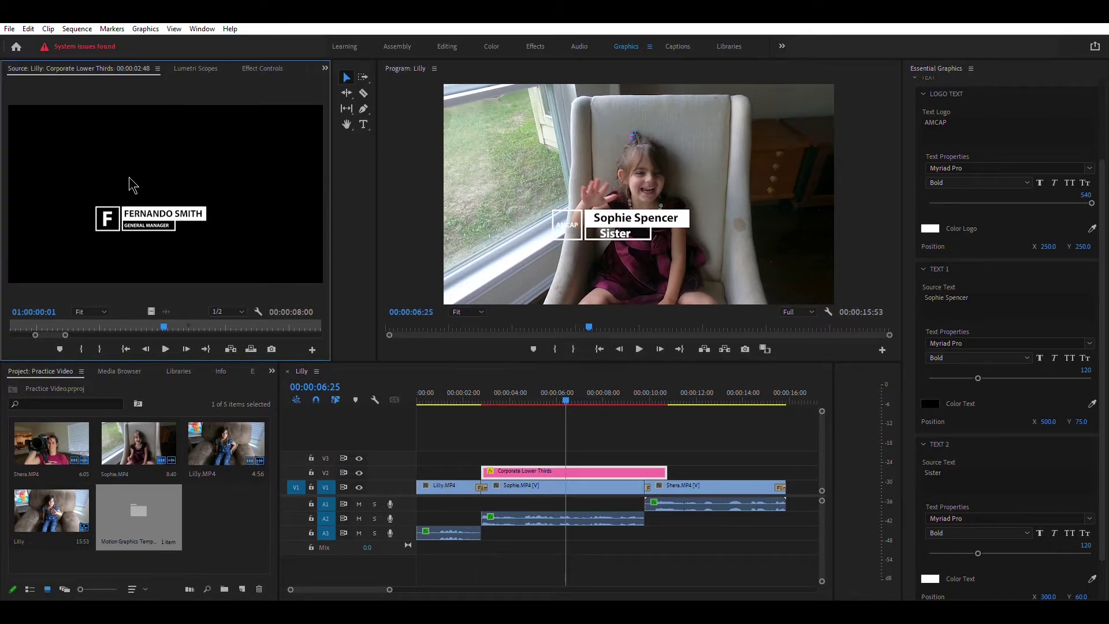
# - In Effect Controls, set the title's Motion Scale to 91 and Position to 903, 1636
pyautogui.click(270, 64)
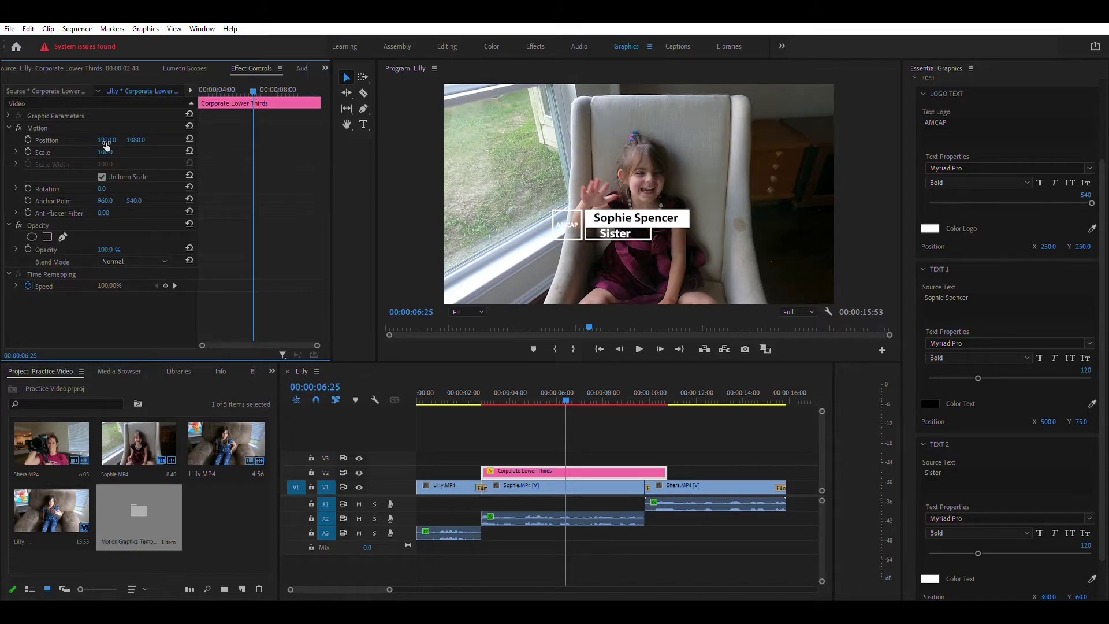
pyautogui.moveTo(104, 152); pyautogui.dragTo(101, 152)
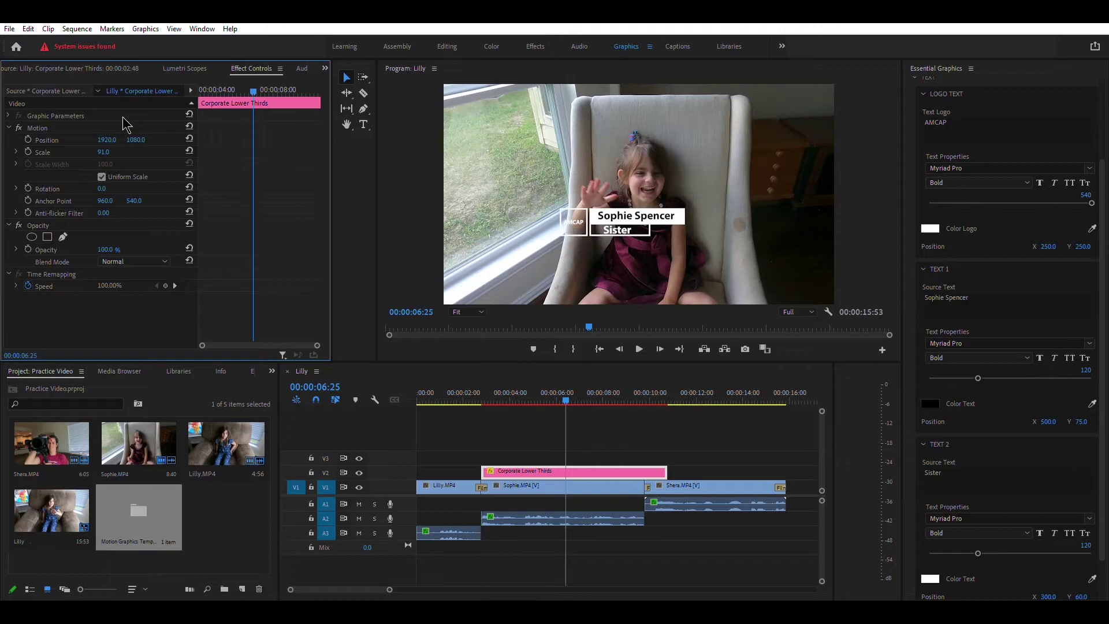
pyautogui.moveTo(106, 140); pyautogui.dragTo(54, 140)
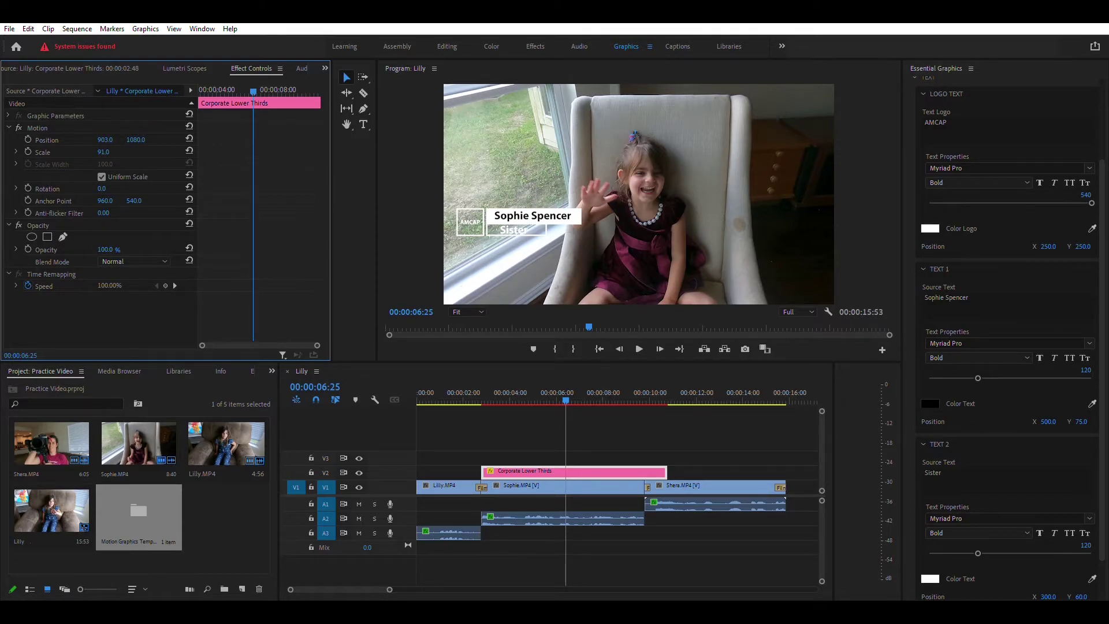
pyautogui.moveTo(136, 140); pyautogui.dragTo(148, 140)
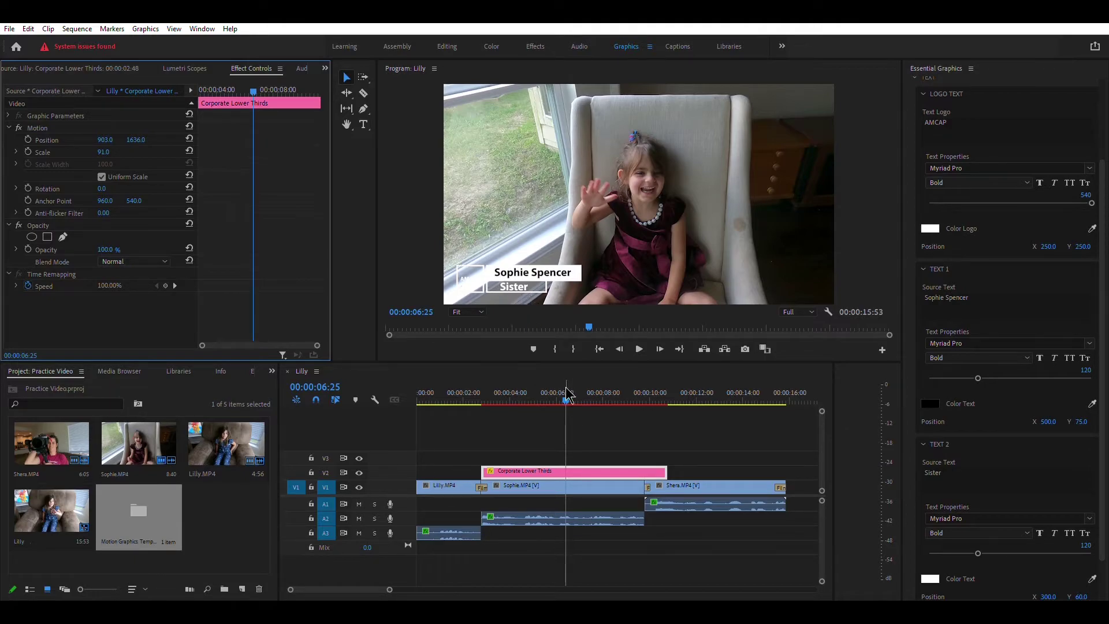
pyautogui.moveTo(564, 396); pyautogui.dragTo(445, 393)
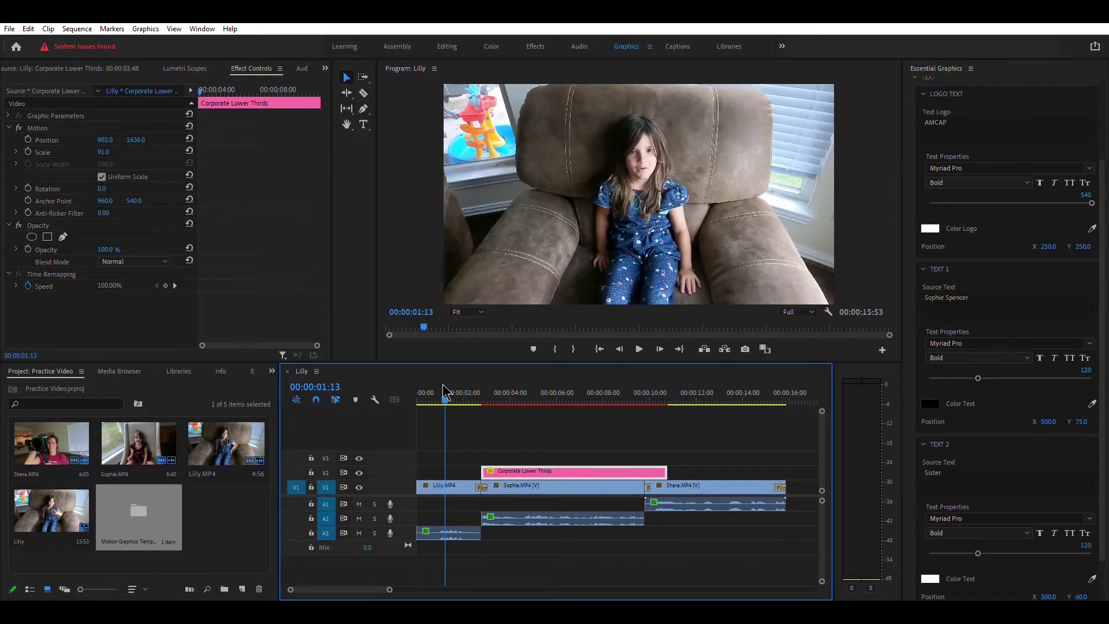
# - Play the sequence to review the repositioned name title, then stop playback
pyautogui.click(636, 339)
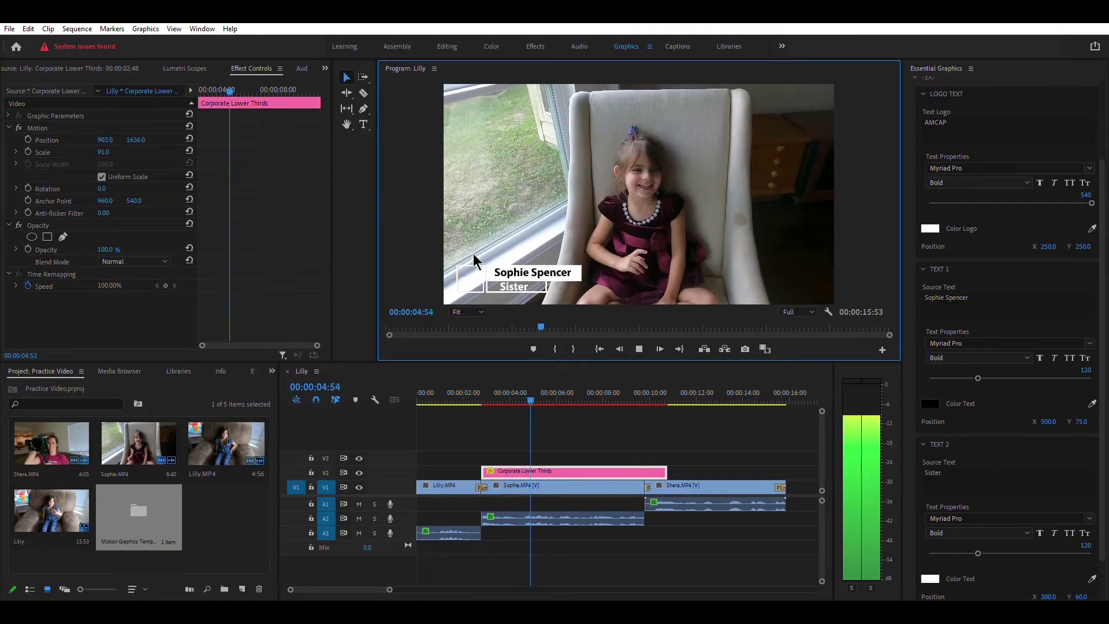
pyautogui.click(640, 346)
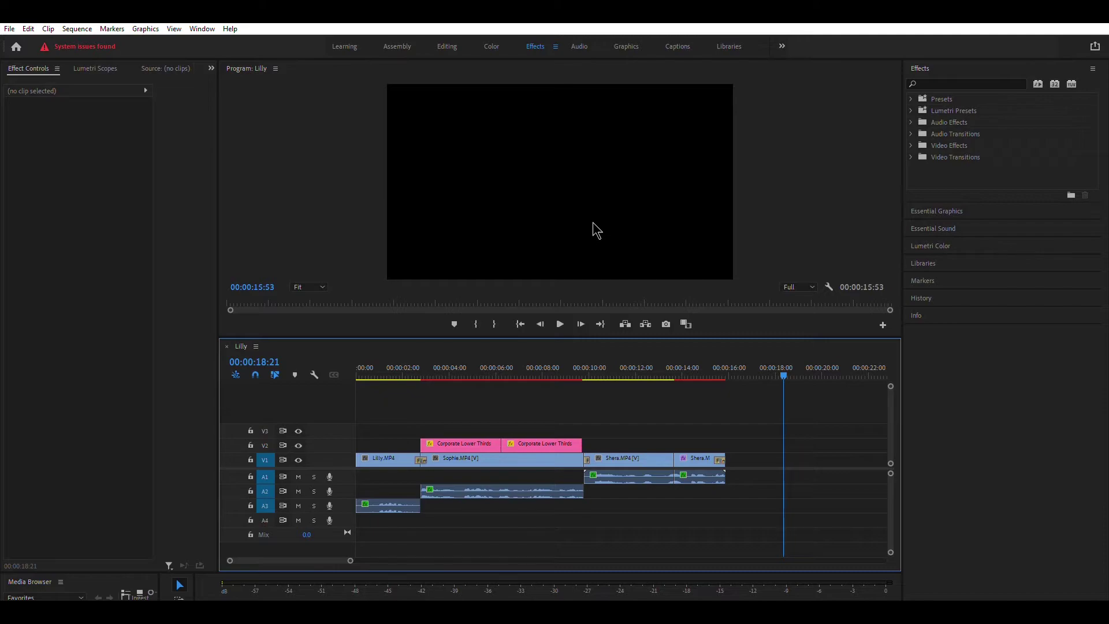
# - In the Audio workspace, search Adobe Stock music in Essential Sound Browse for 'epic'
pyautogui.click(577, 46)
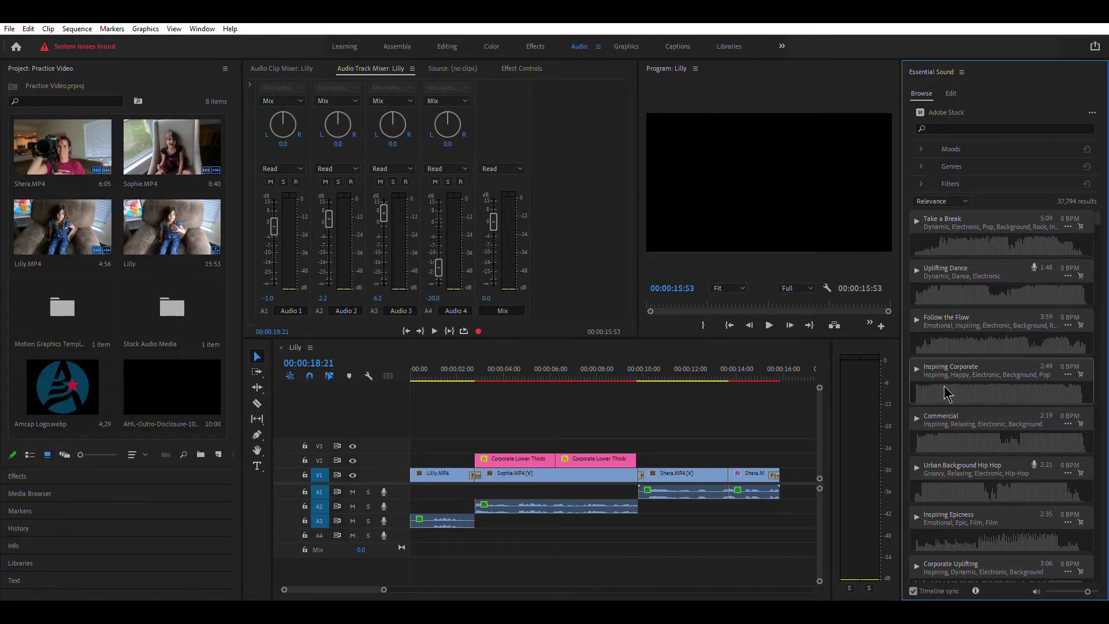
pyautogui.scroll(-1, 932, 442)
pyautogui.scroll(-3, 932, 450)
pyautogui.scroll(4, 934, 449)
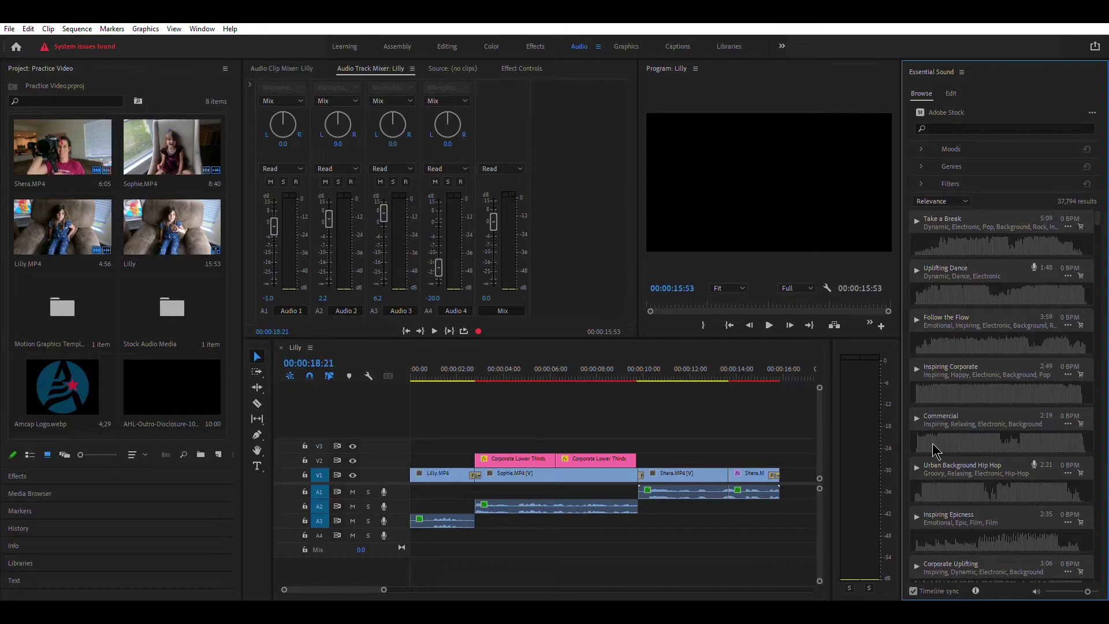
pyautogui.click(968, 125)
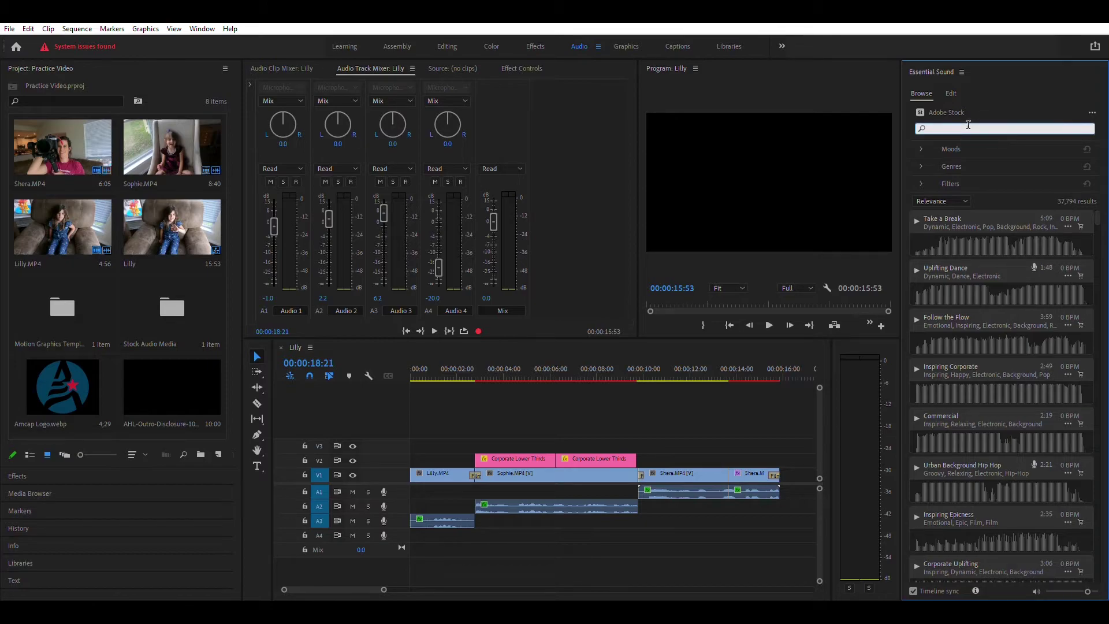
pyautogui.write('epic')
pyautogui.press('Return')
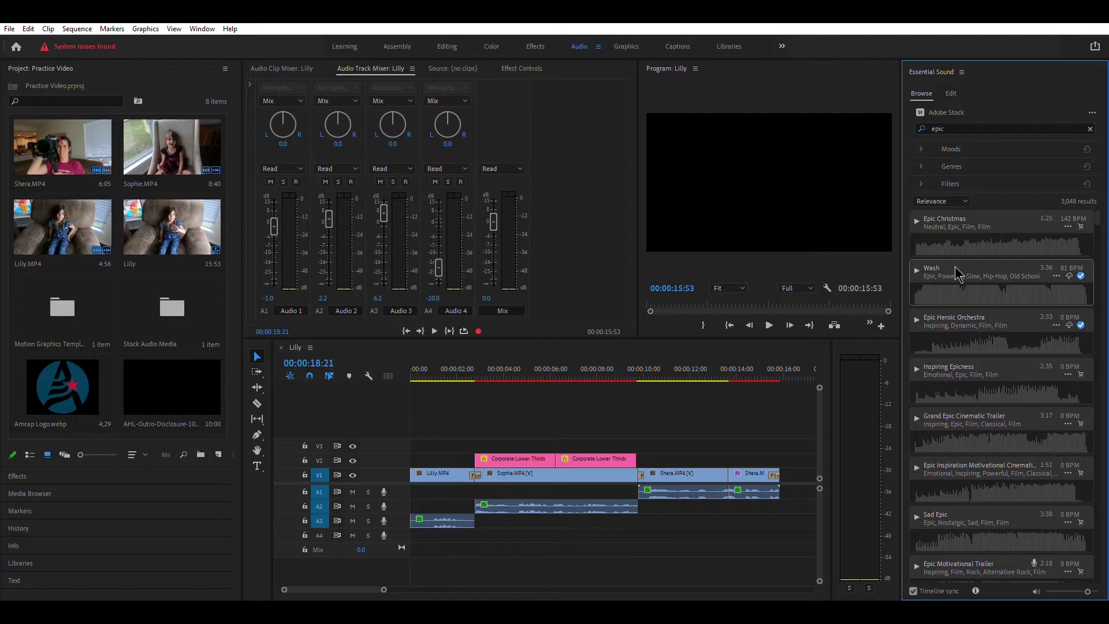
# - Place the Wash stock track on A4 at 00:00:00, then return the playhead to the sequence start
pyautogui.moveTo(960, 273); pyautogui.dragTo(415, 529)
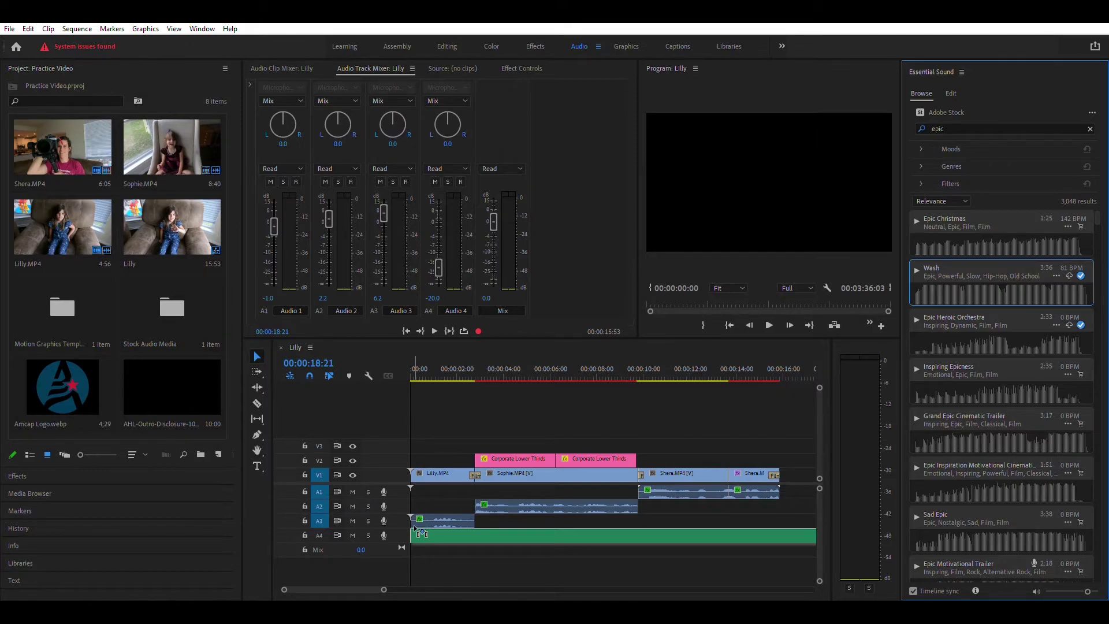
pyautogui.moveTo(416, 529); pyautogui.dragTo(421, 531)
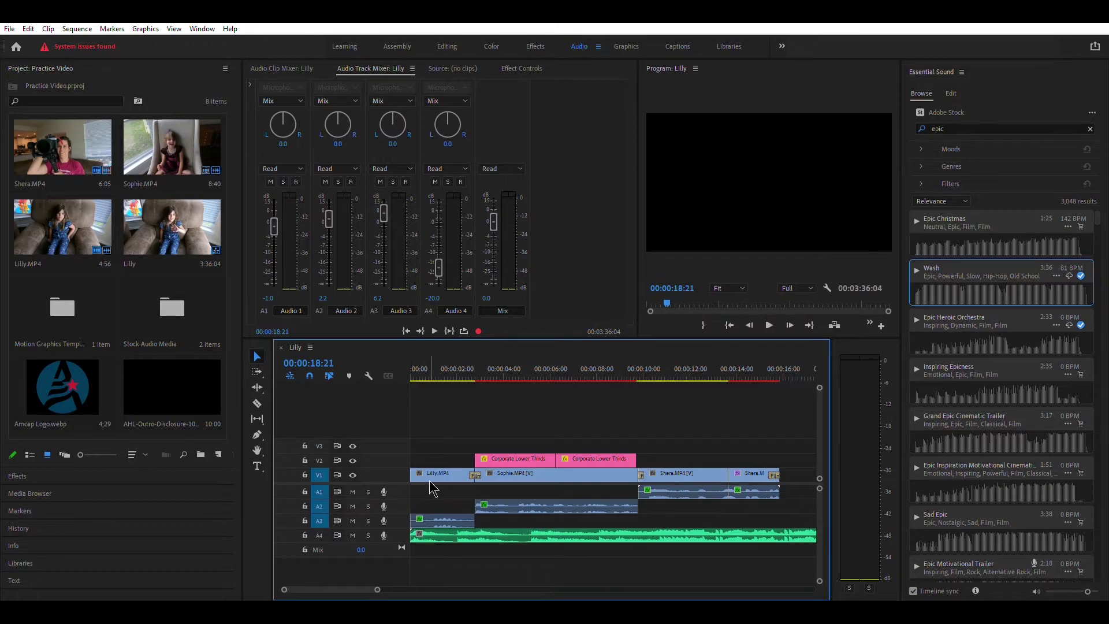
pyautogui.click(433, 370)
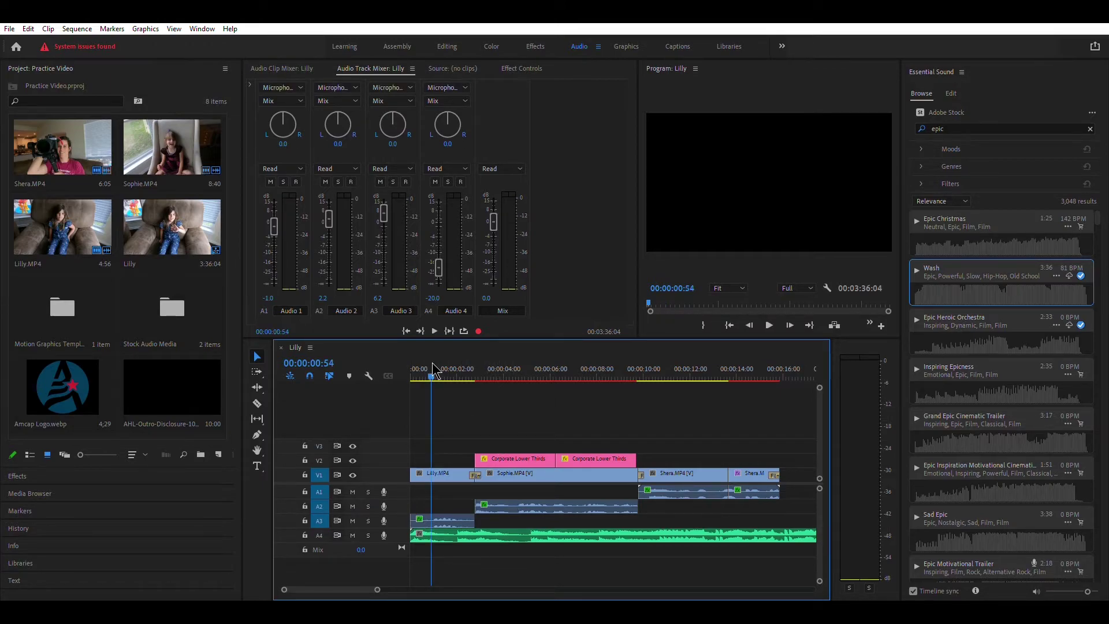
pyautogui.moveTo(430, 371); pyautogui.dragTo(395, 373)
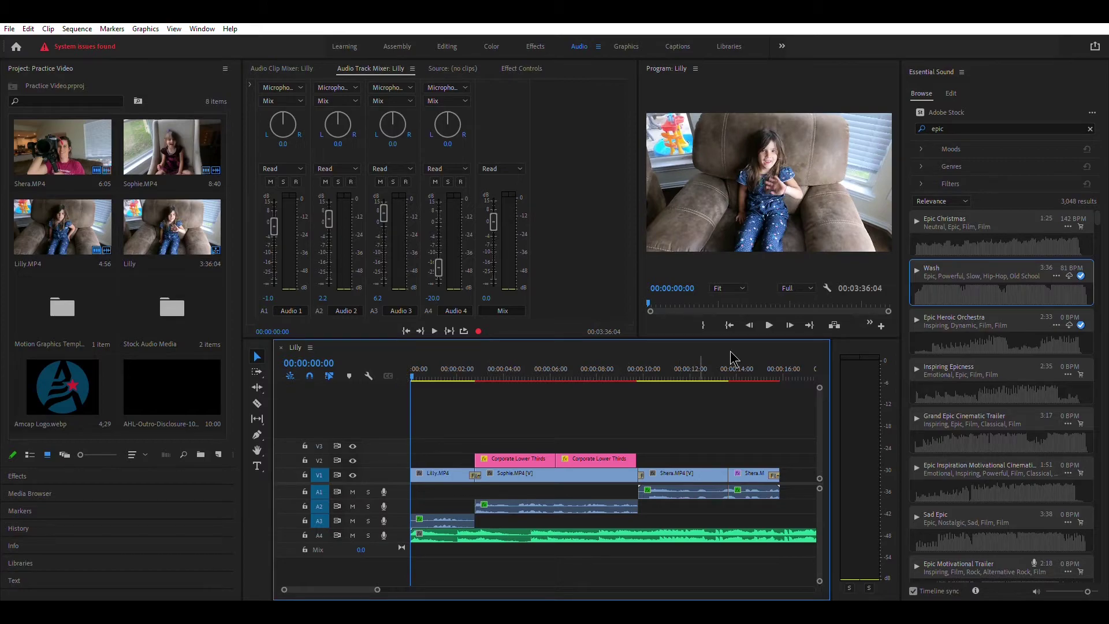
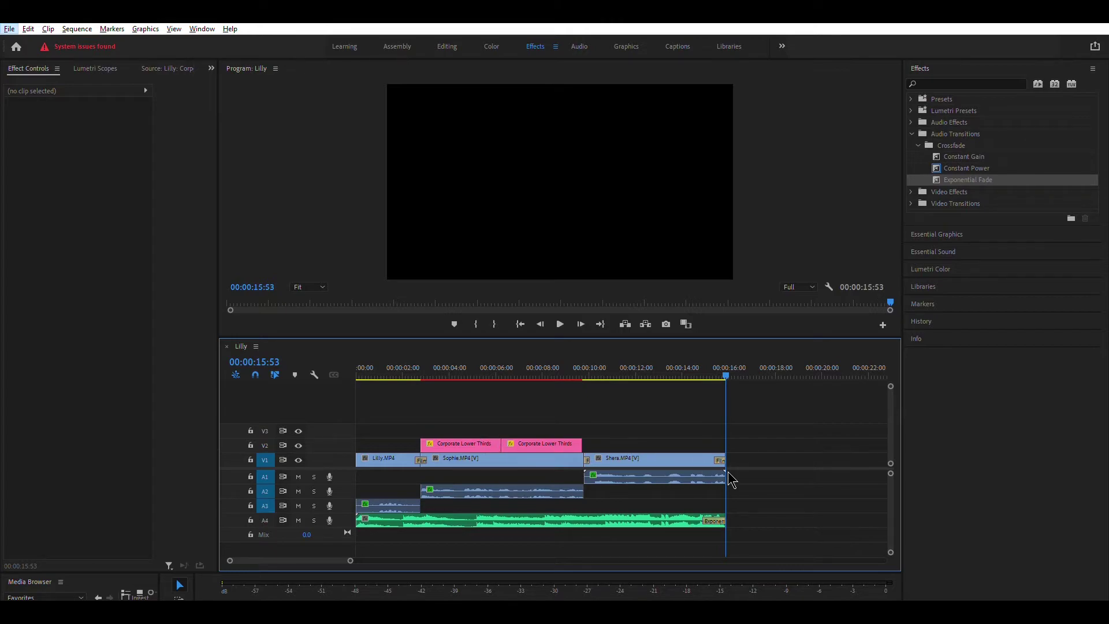
# - Select the Sophie.MP4 clip and scrub the playhead back to about 00:00:13:40
pyautogui.click(546, 453)
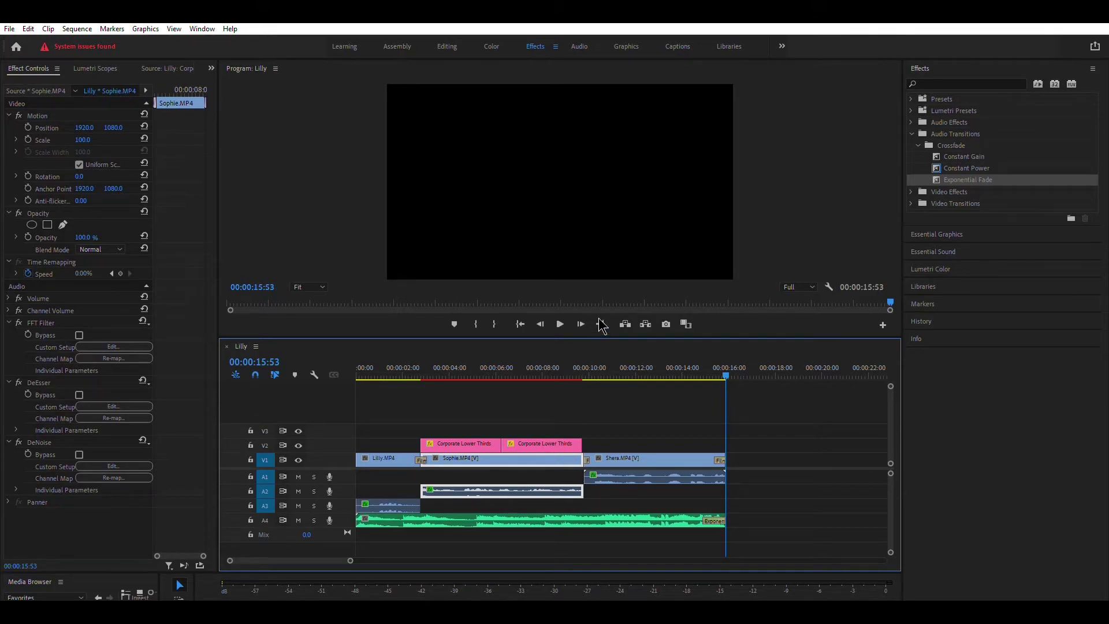
pyautogui.press('Return')
pyautogui.moveTo(722, 370); pyautogui.dragTo(674, 410)
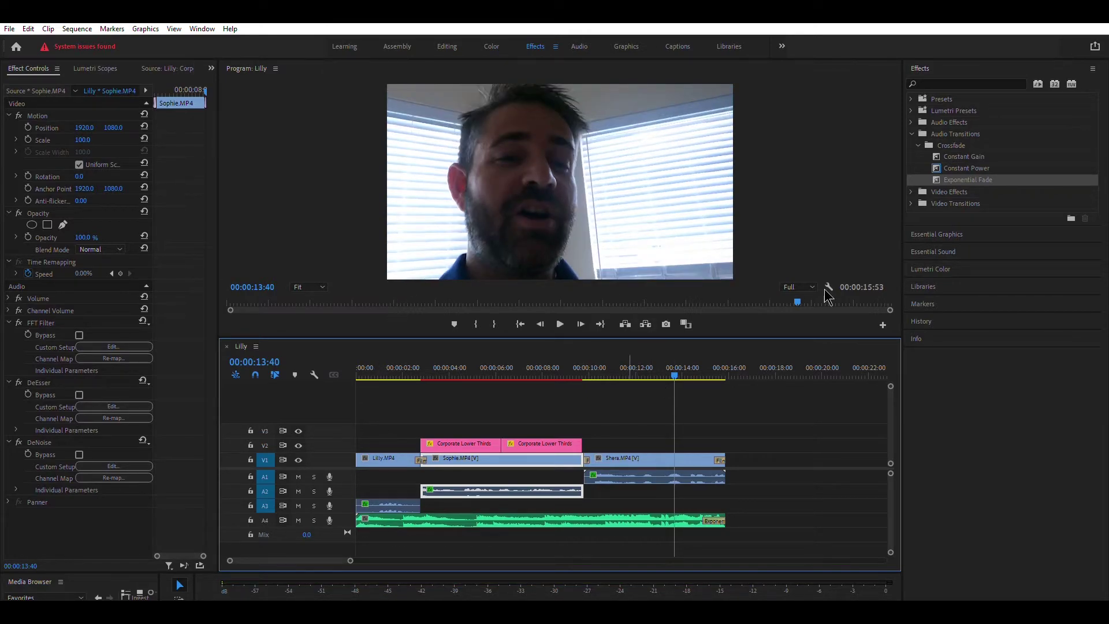
# - In the Editing workspace, cut Shera.MP4 at the playhead with the Razor tool
pyautogui.click(445, 46)
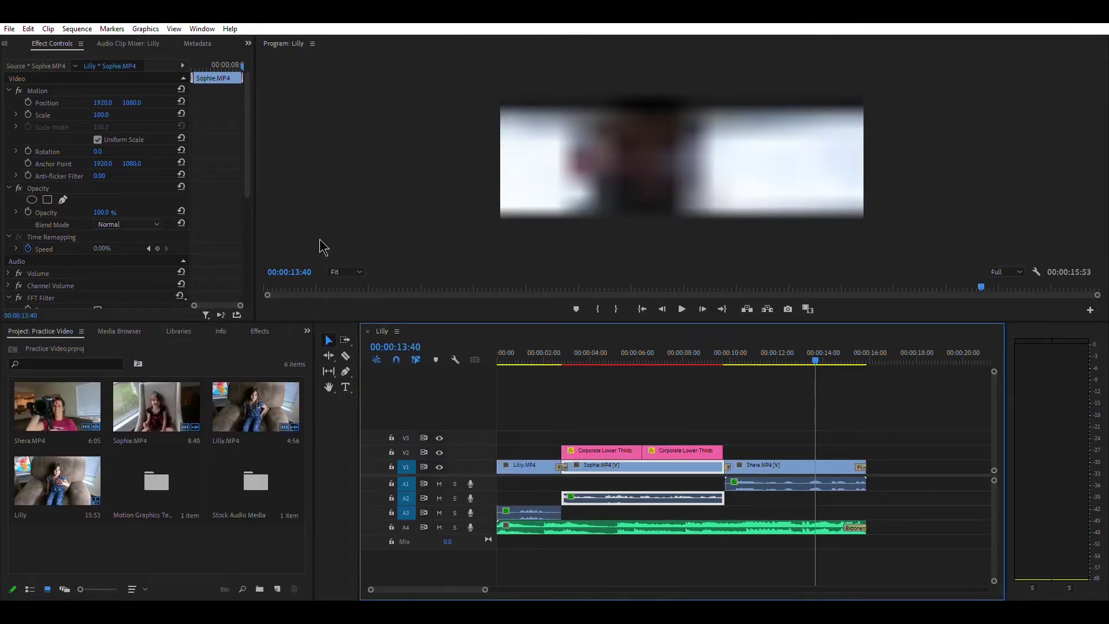
pyautogui.click(346, 356)
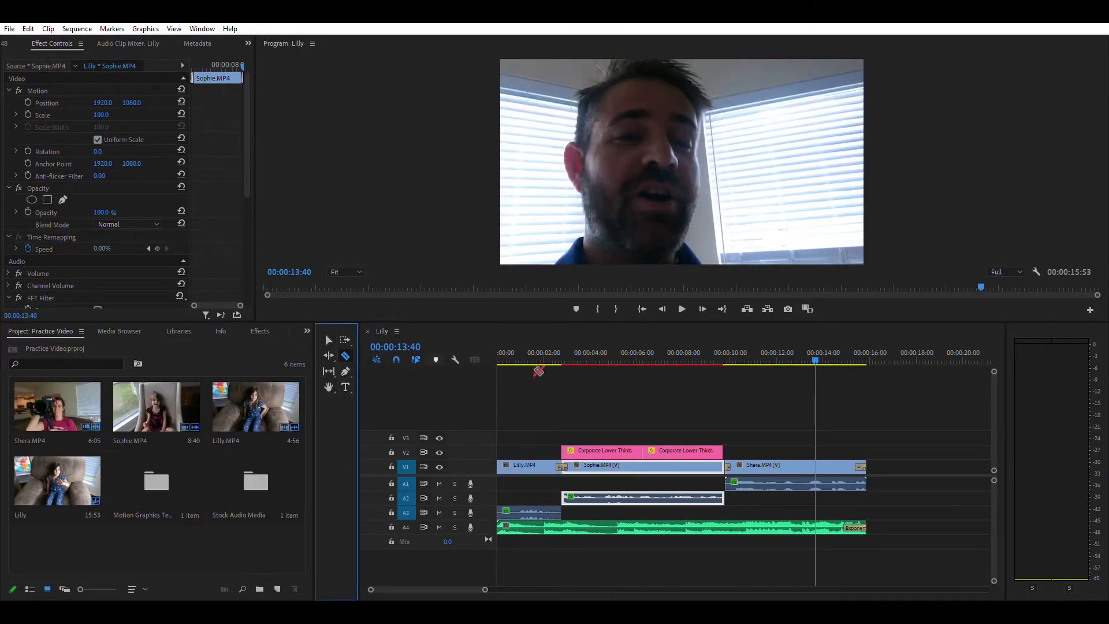
pyautogui.click(817, 460)
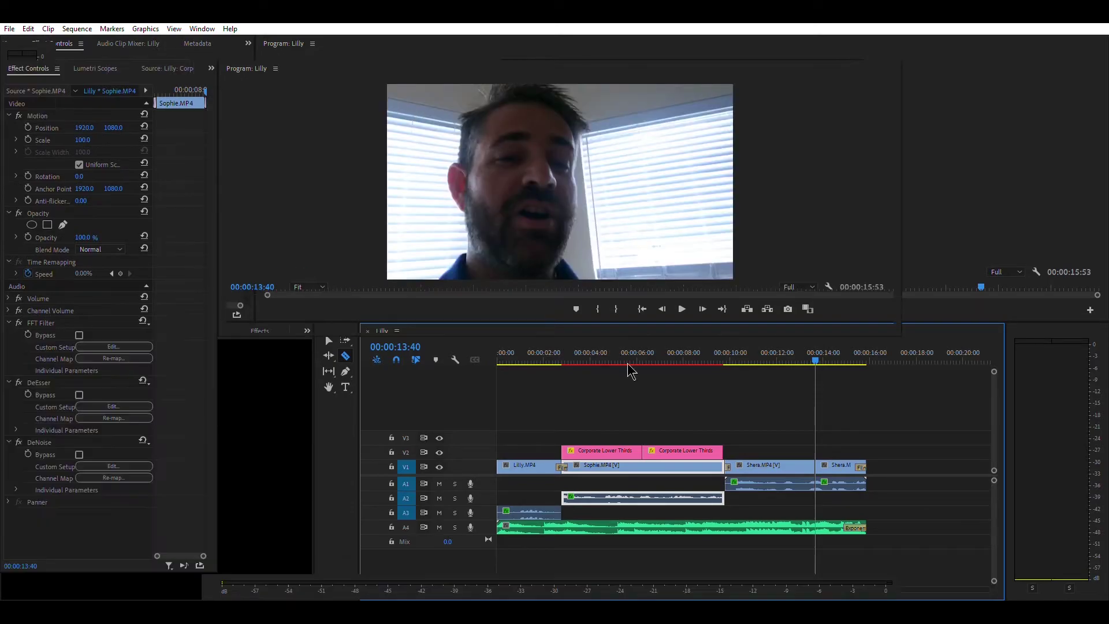
# - Set the playhead to 00:00:13:25 to preview the Shera interview
pyautogui.click(673, 370)
pyautogui.moveTo(670, 363); pyautogui.dragTo(691, 365)
pyautogui.moveTo(693, 368); pyautogui.dragTo(670, 369)
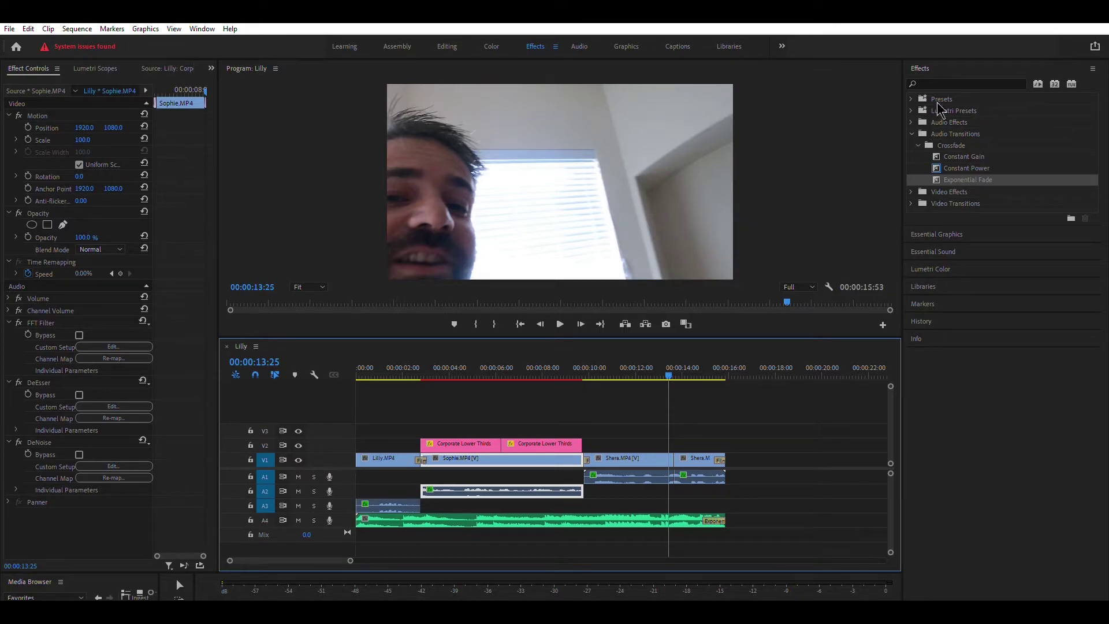
# - Search effects for 'lightin' and drop Lighting Effects onto the short final Shera.MP4 clip
pyautogui.click(940, 77)
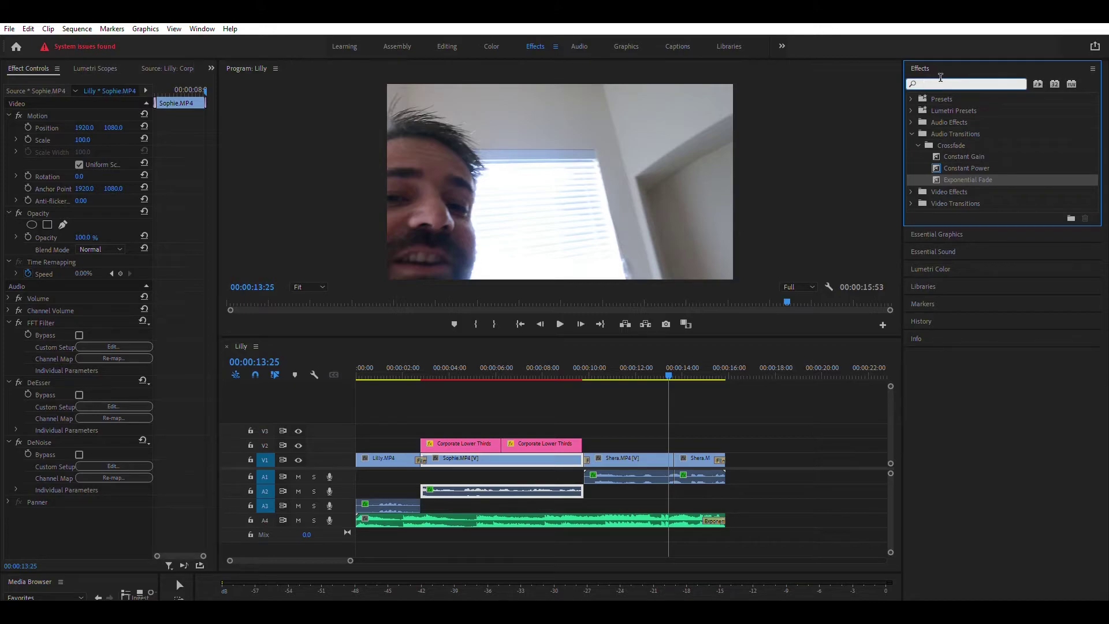
pyautogui.write('lighting')
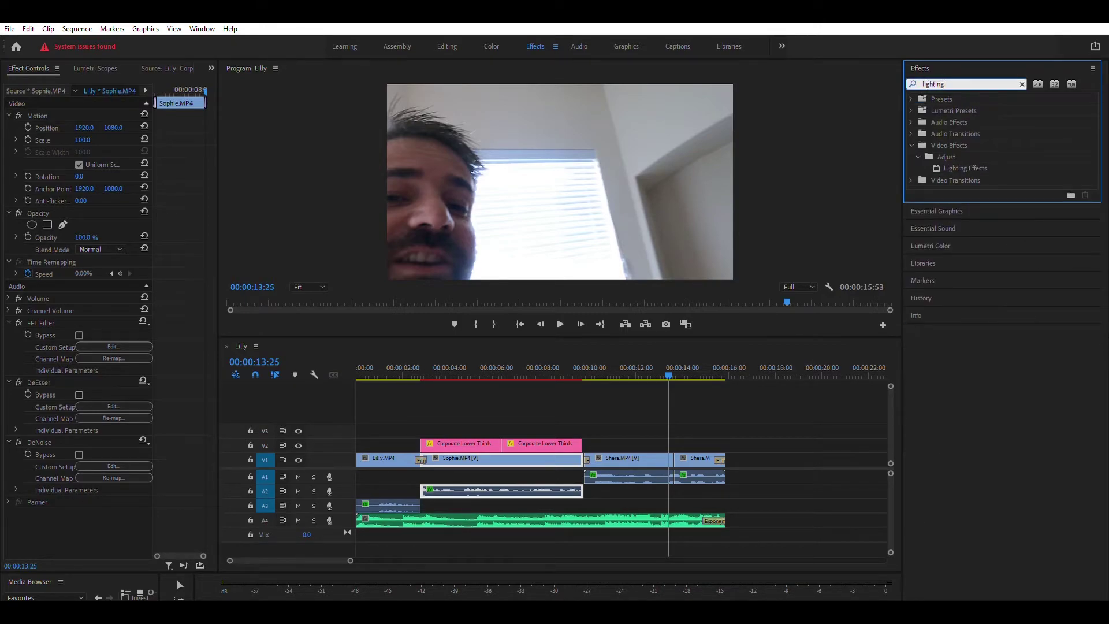
pyautogui.click(957, 166)
pyautogui.moveTo(956, 166); pyautogui.dragTo(914, 217)
pyautogui.moveTo(828, 306); pyautogui.dragTo(701, 462)
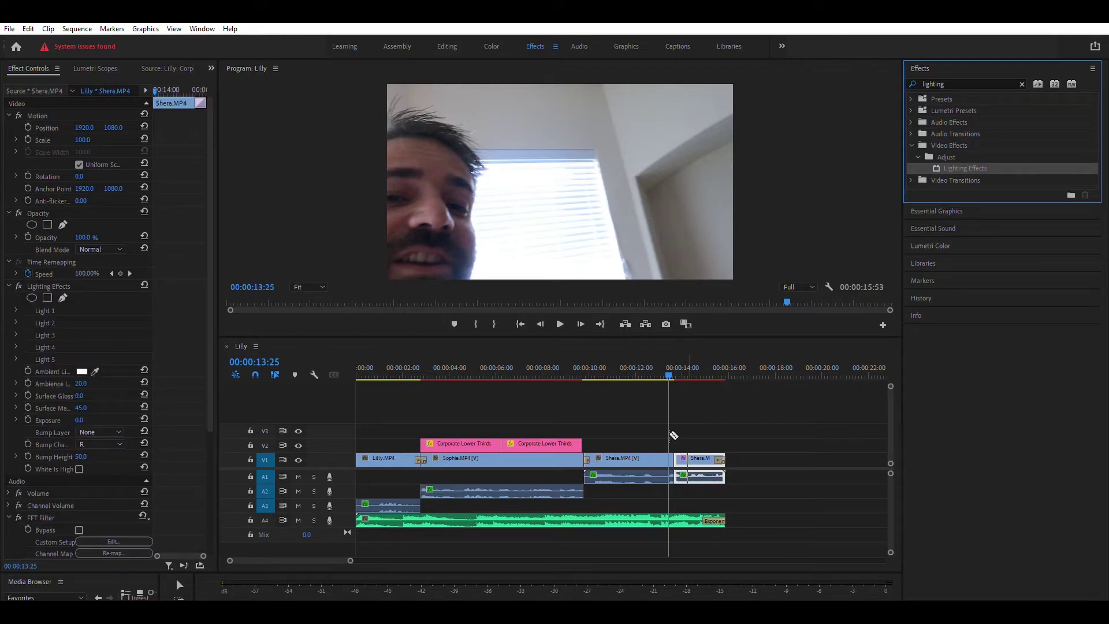
pyautogui.moveTo(670, 374); pyautogui.dragTo(696, 377)
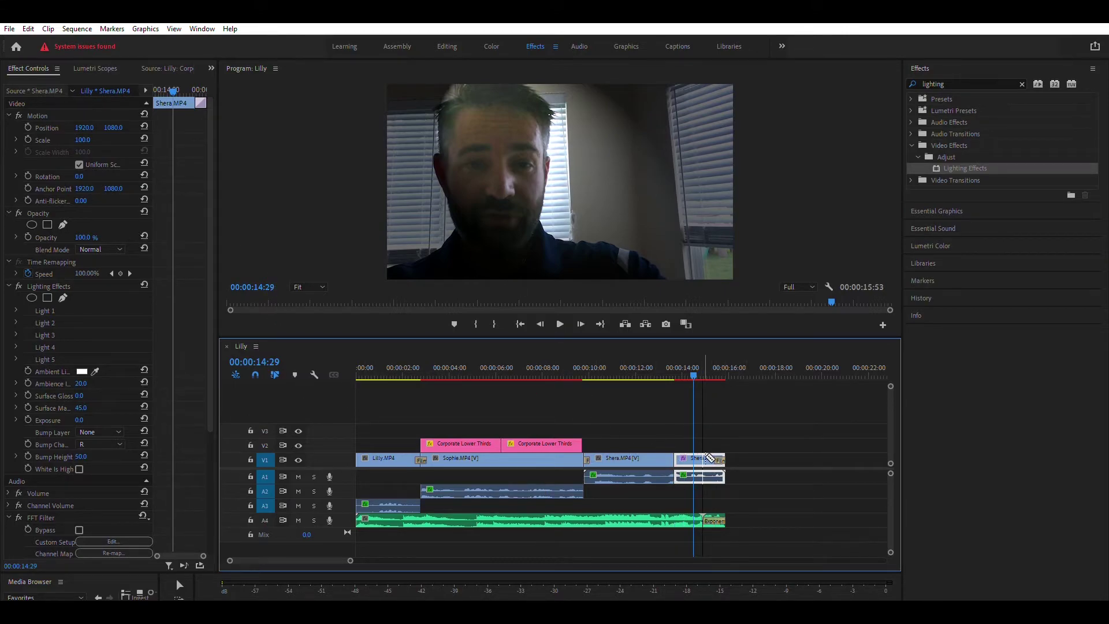
# - Load the short Shera clip's Effect Controls and change Light 1 to a Directional light
pyautogui.click(453, 46)
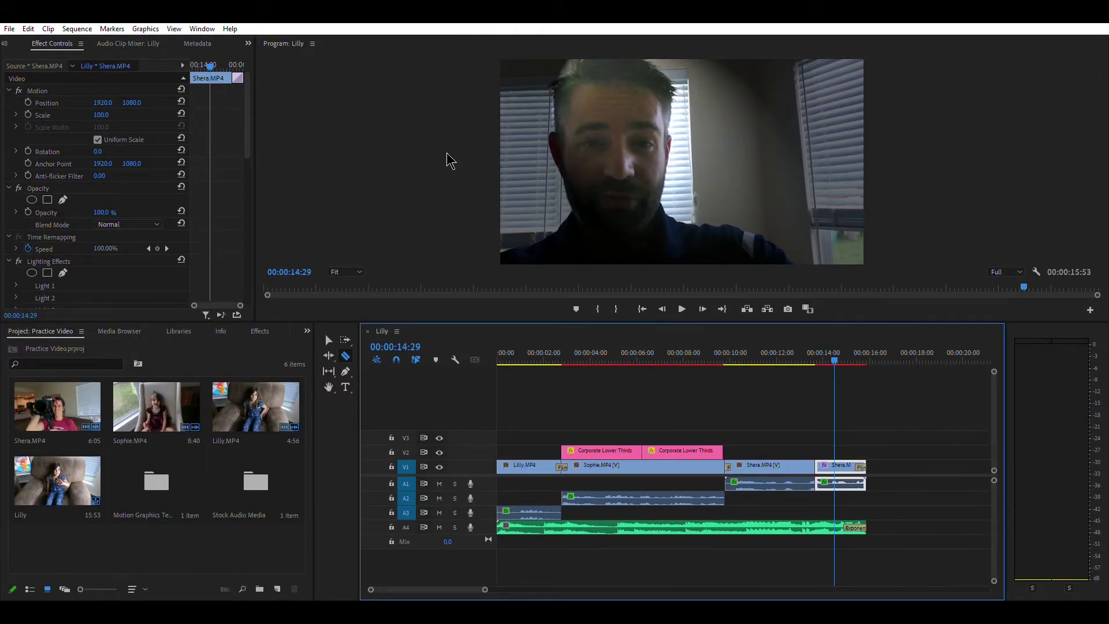
pyautogui.click(328, 340)
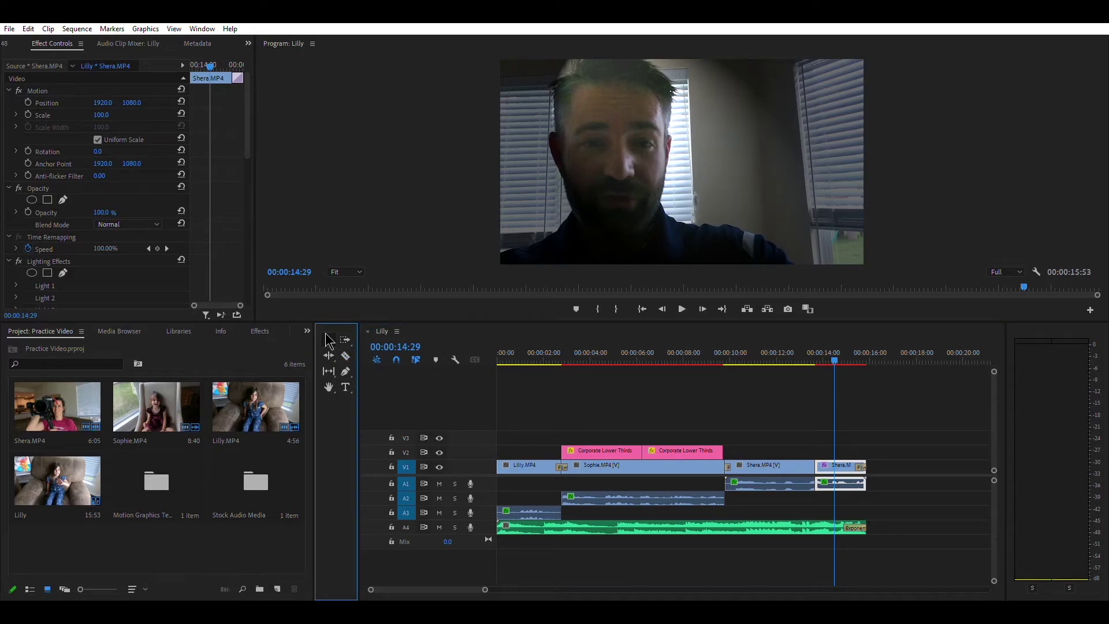
pyautogui.doubleClick(848, 458)
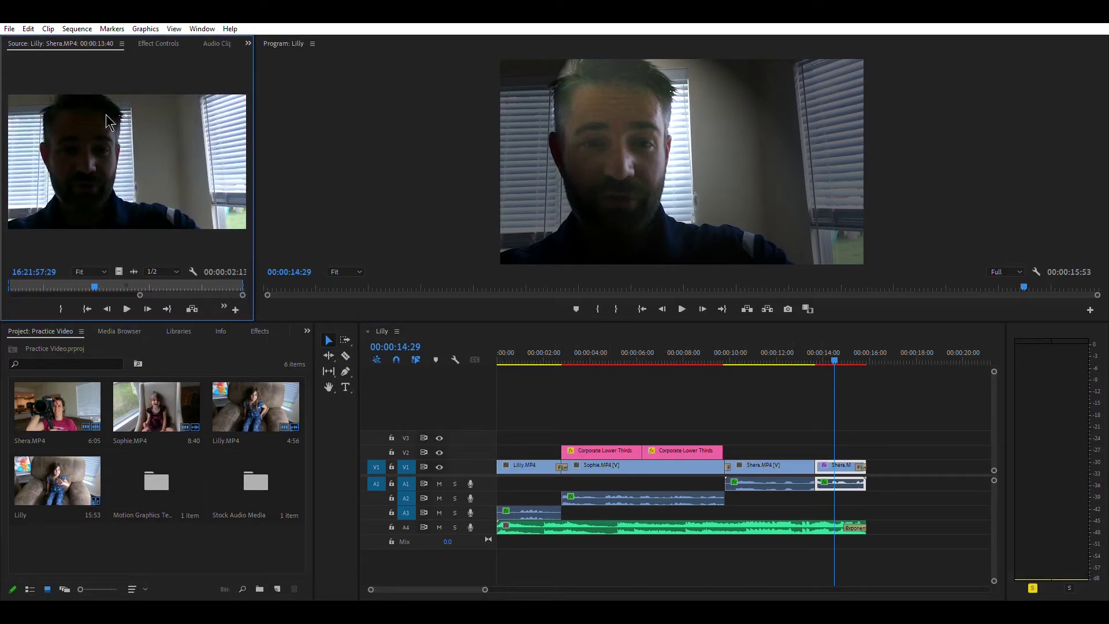
pyautogui.click(152, 44)
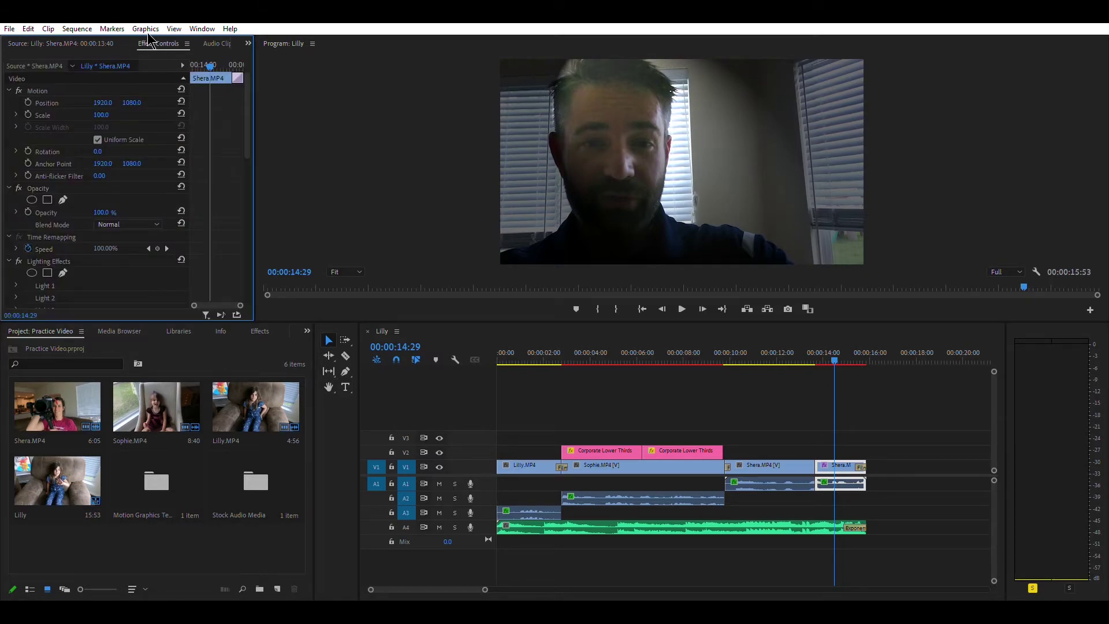
pyautogui.scroll(-1, 81, 217)
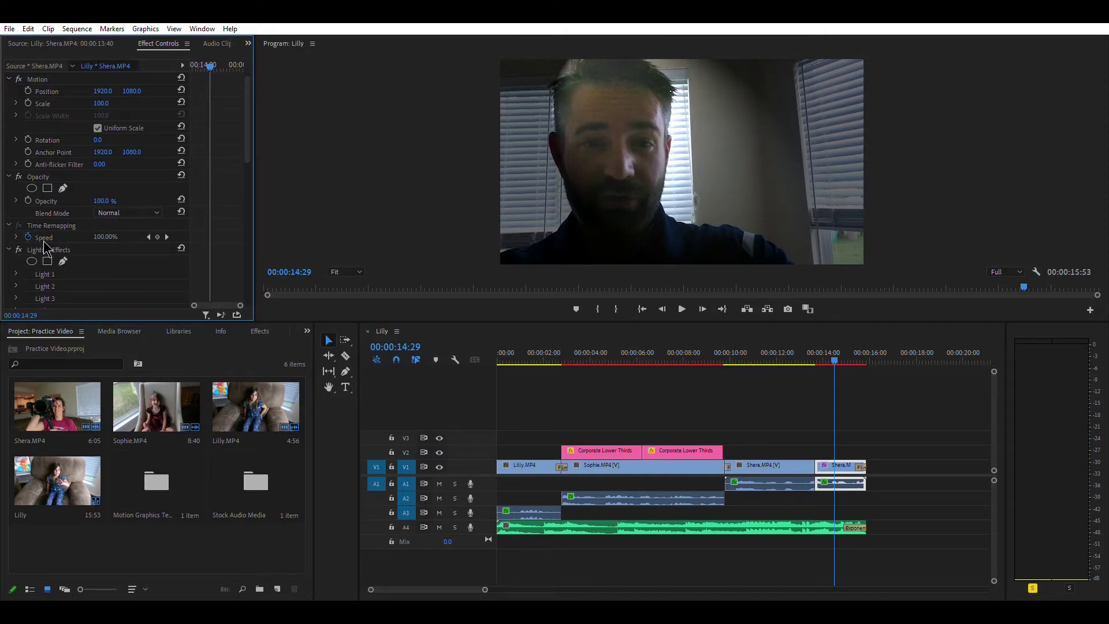
pyautogui.scroll(-3, 121, 242)
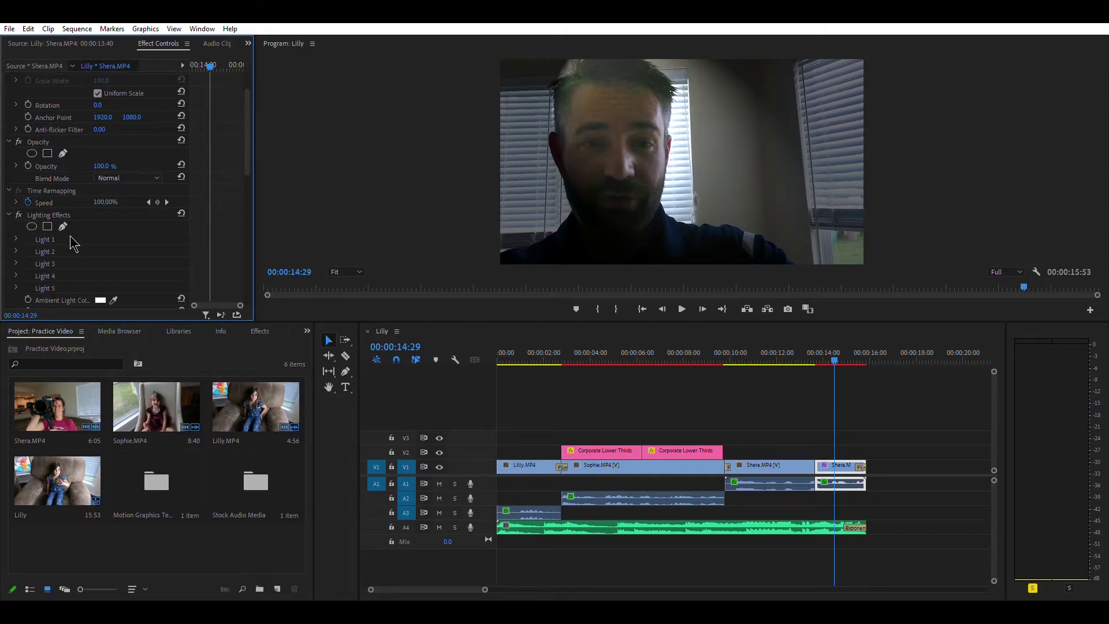
pyautogui.click(15, 239)
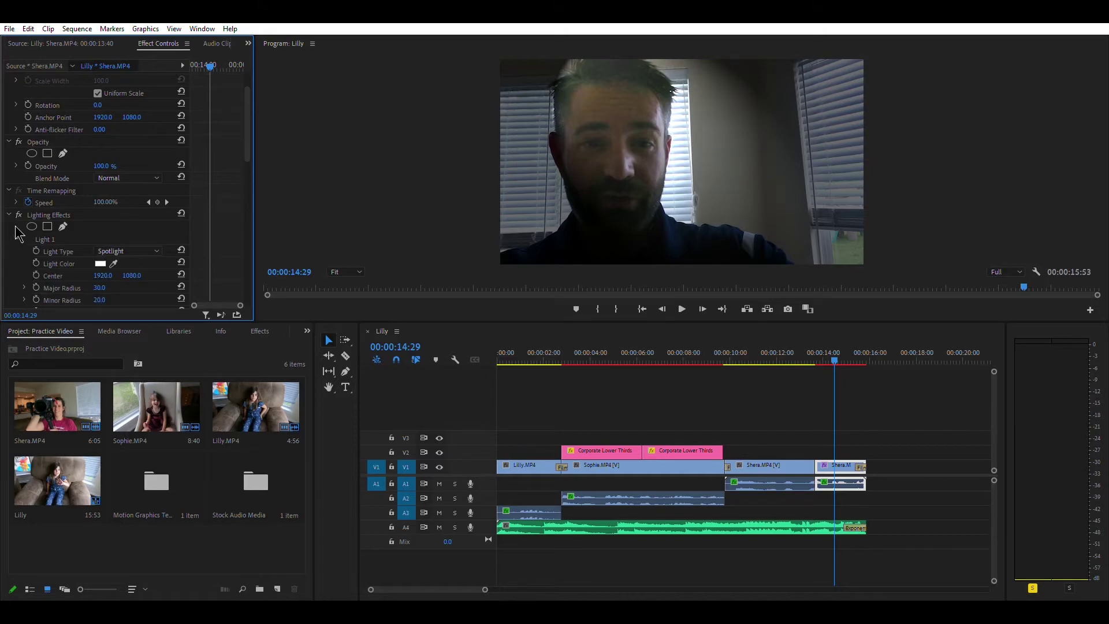
pyautogui.scroll(-2, 146, 197)
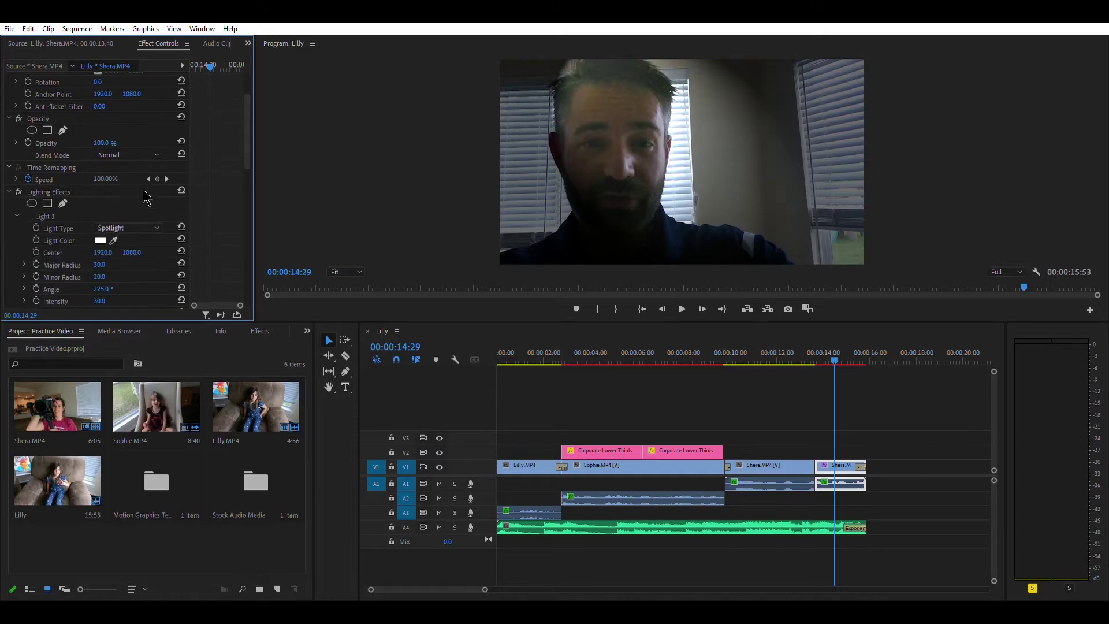
pyautogui.click(158, 228)
pyautogui.click(137, 234)
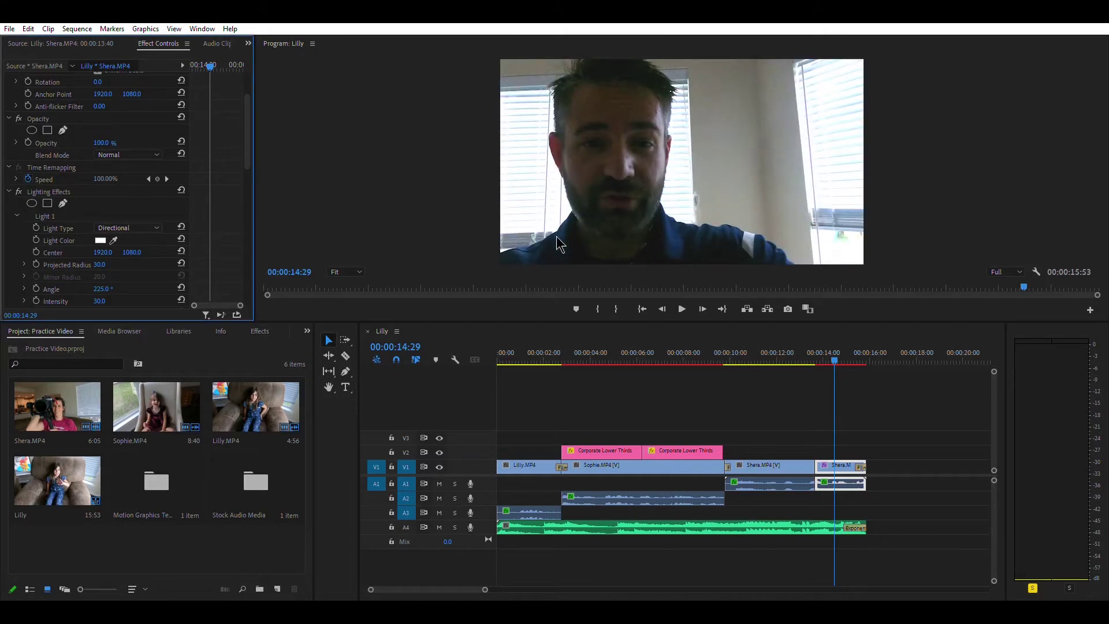
# - Shrink the light's radius and set its intensity to 34.0
pyautogui.moveTo(835, 361); pyautogui.dragTo(838, 360)
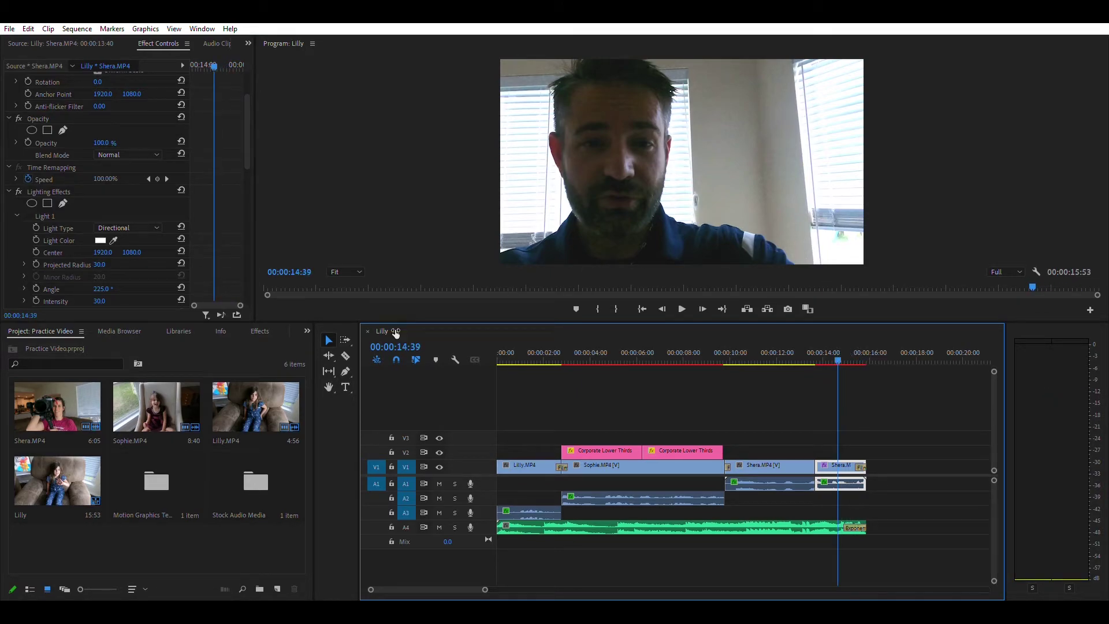
pyautogui.scroll(-3, 92, 199)
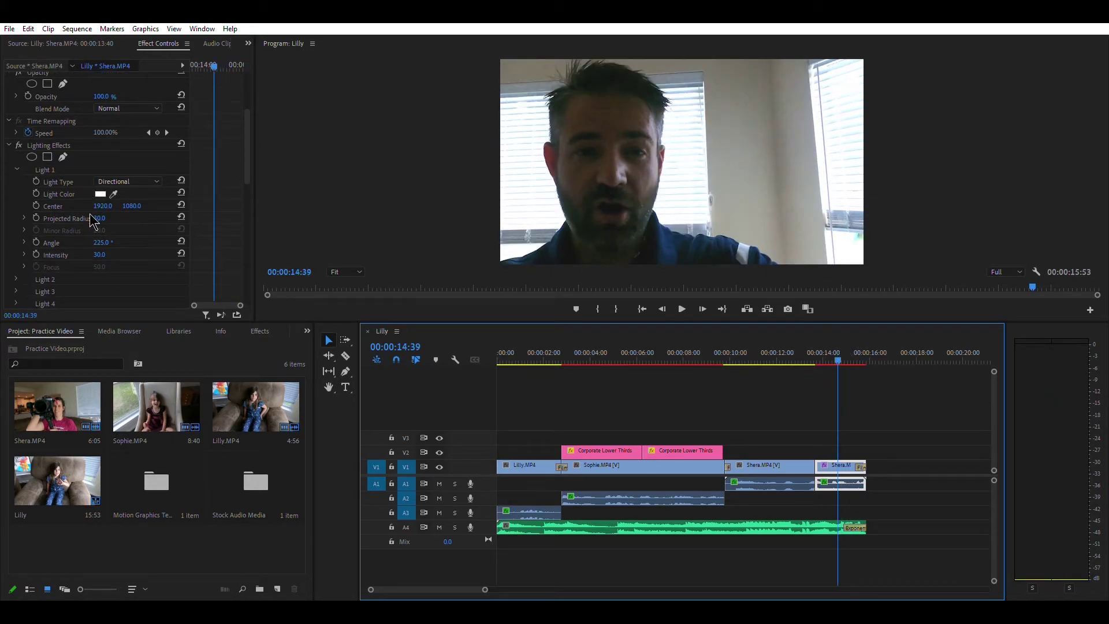
pyautogui.click(105, 206)
pyautogui.moveTo(99, 218); pyautogui.dragTo(68, 218)
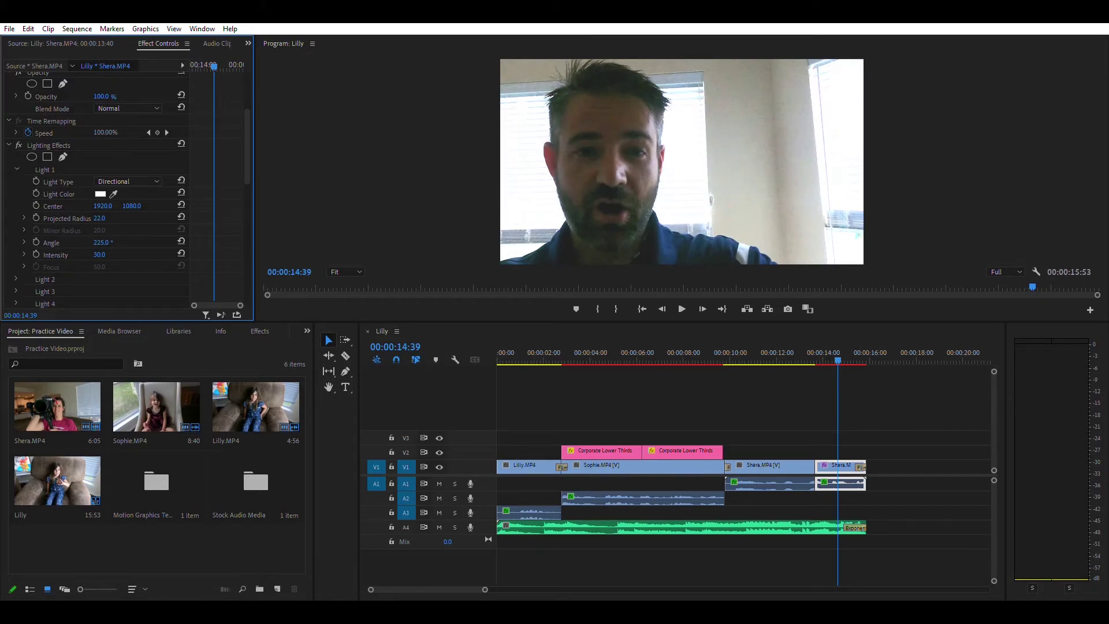
pyautogui.moveTo(99, 254); pyautogui.dragTo(95, 254)
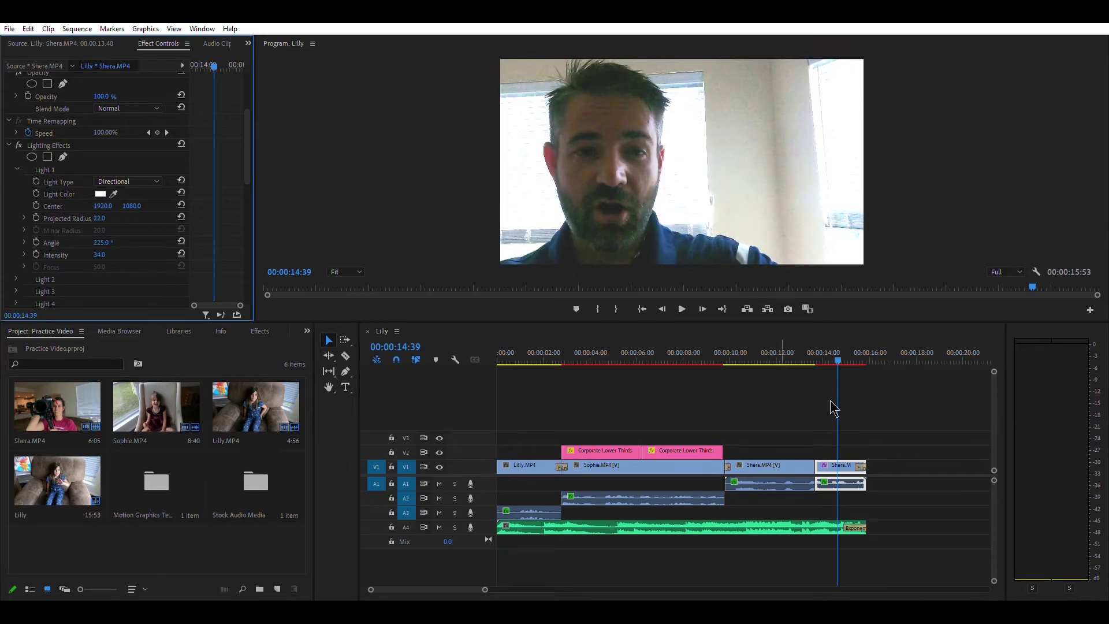
# - Play from 00:00:13:25 through the Shera clip to 00:00:15:53
pyautogui.moveTo(832, 357); pyautogui.dragTo(813, 359)
pyautogui.click(682, 306)
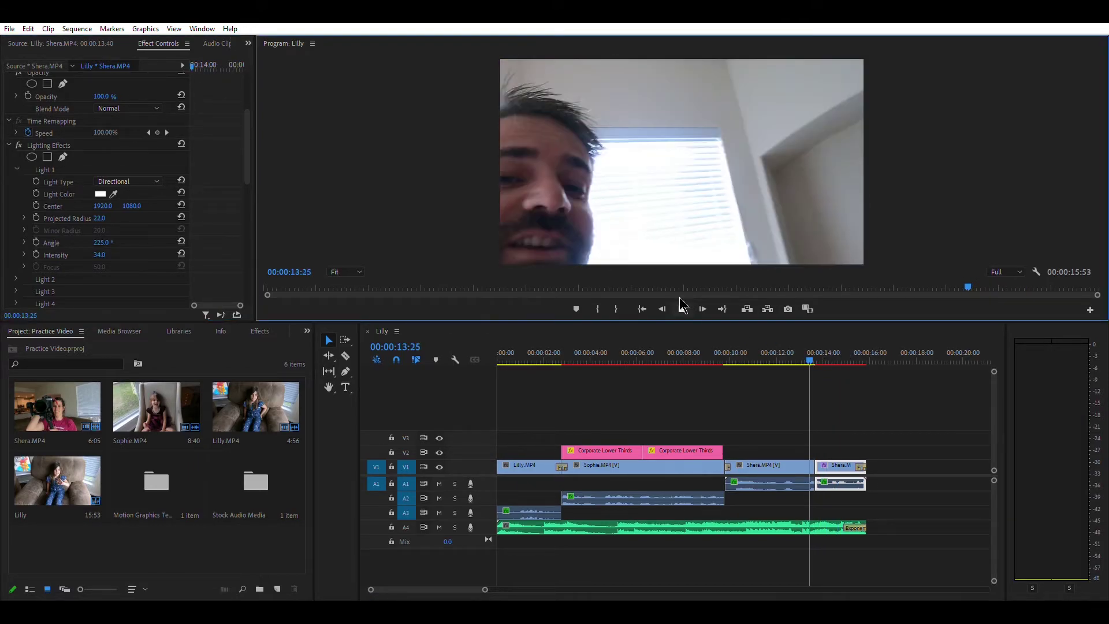
pyautogui.click(679, 297)
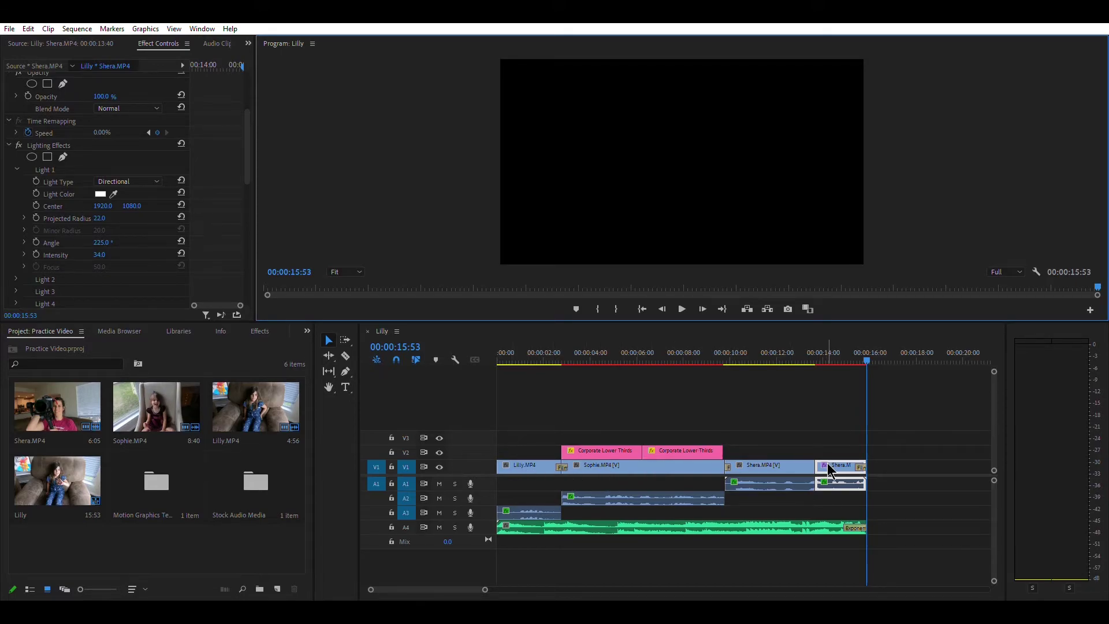
# - Import Amcap Logo.webp and the AHL-Outro-Disclosure video into the project
pyautogui.click(569, 381)
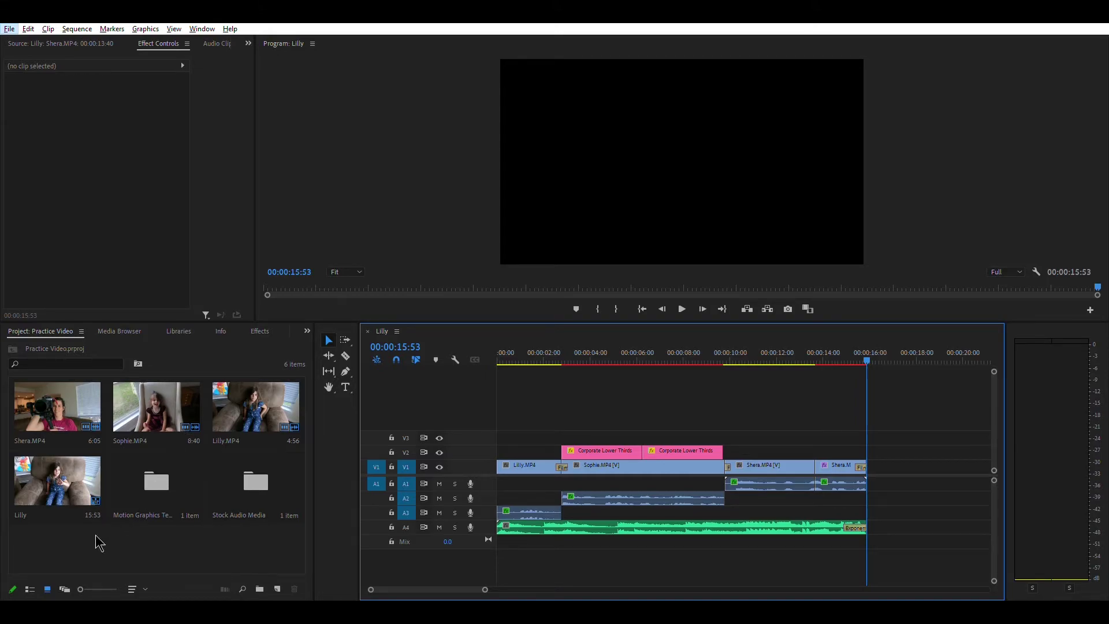
pyautogui.press('Escape')
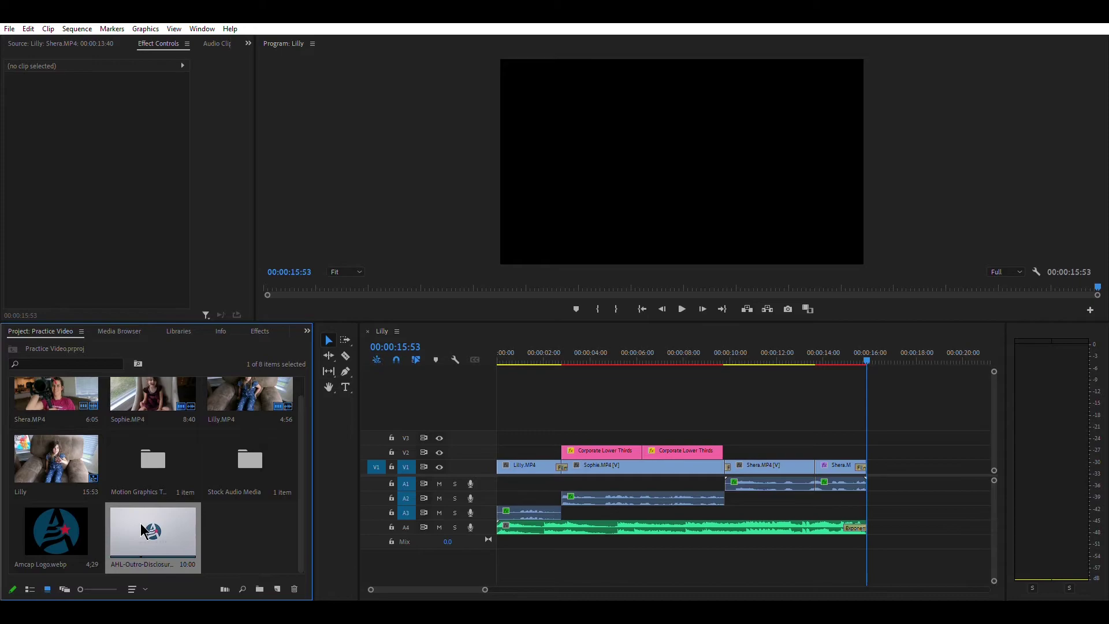
# - Append AHL-Outro-Disclosure-1080.mov after Shera.MP4 on V1 and play into it
pyautogui.moveTo(140, 524); pyautogui.dragTo(871, 457)
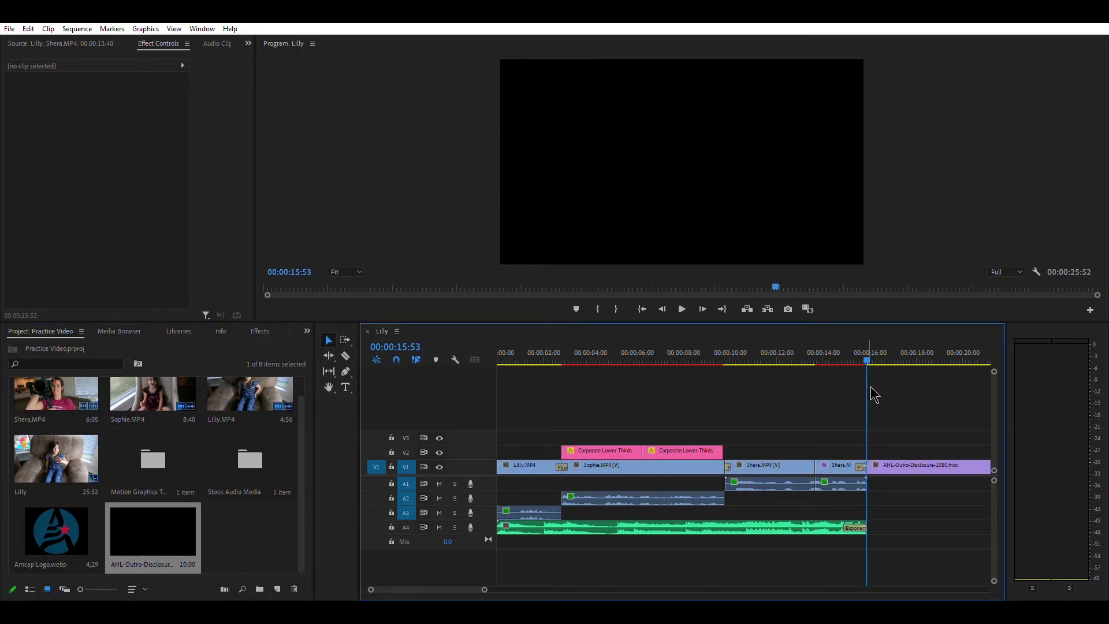
pyautogui.click(860, 357)
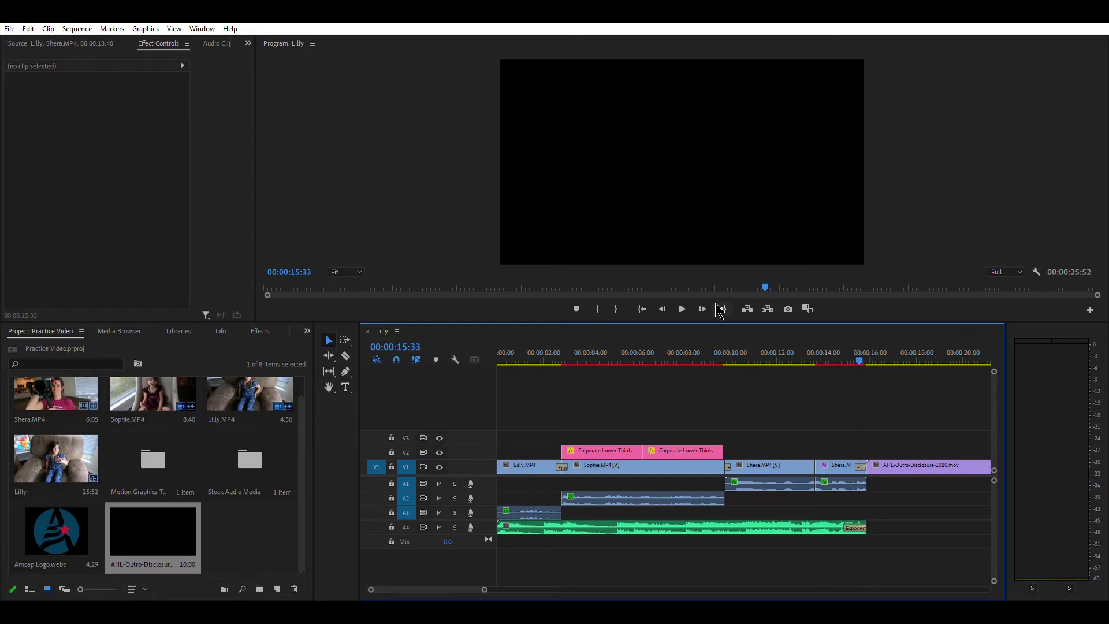
pyautogui.click(682, 309)
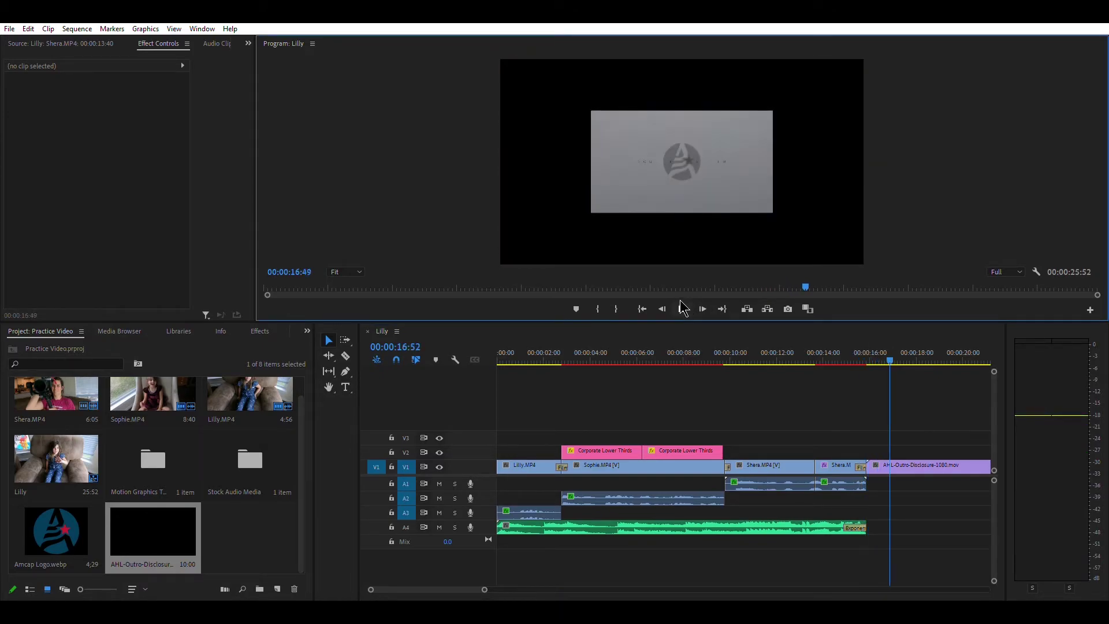
pyautogui.click(682, 309)
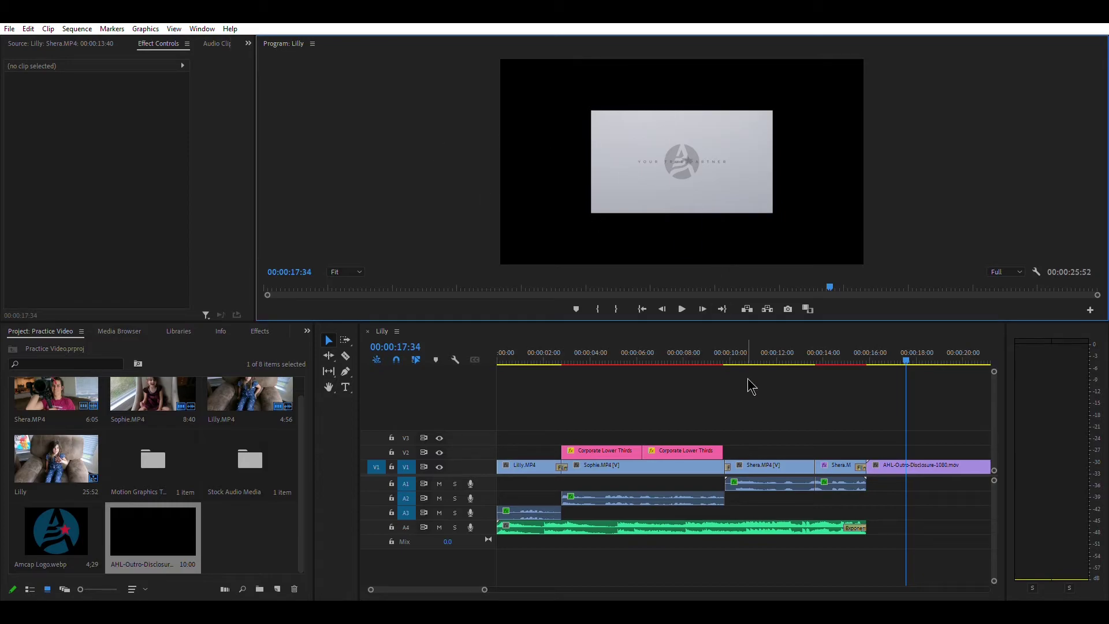
# - Select the outro clip and replay the transition from Shera into the outro
pyautogui.click(930, 462)
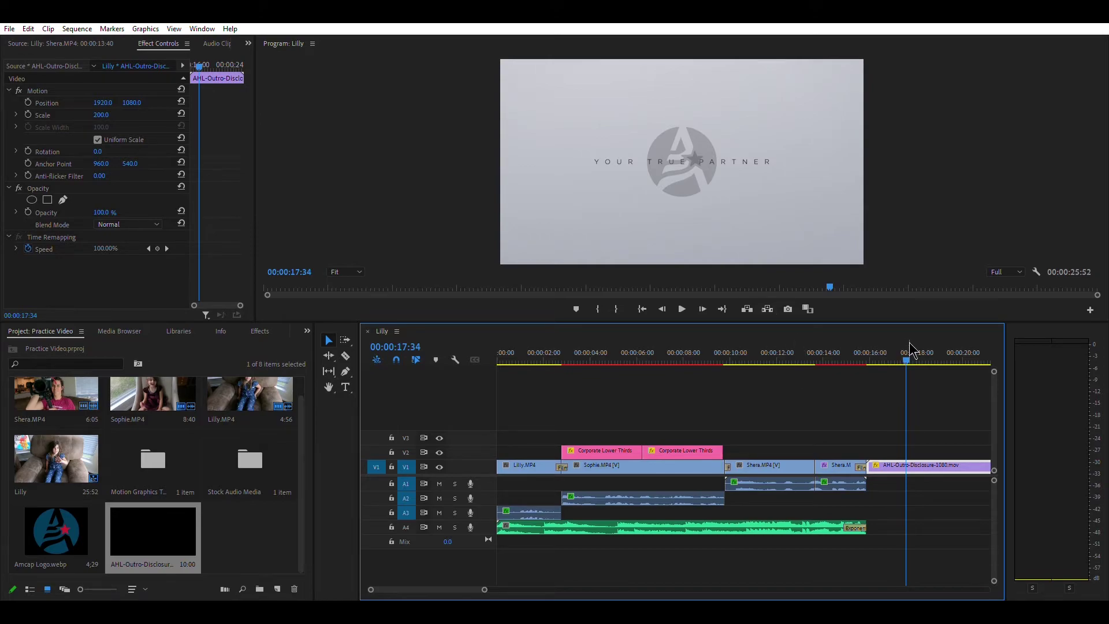
pyautogui.moveTo(913, 355); pyautogui.dragTo(849, 359)
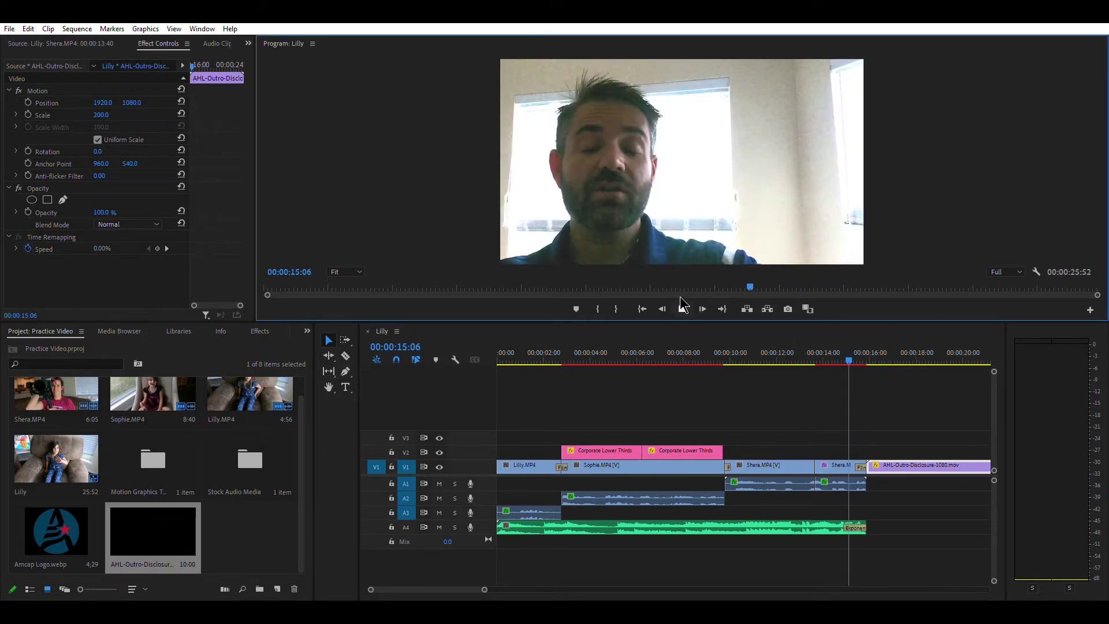
pyautogui.click(682, 308)
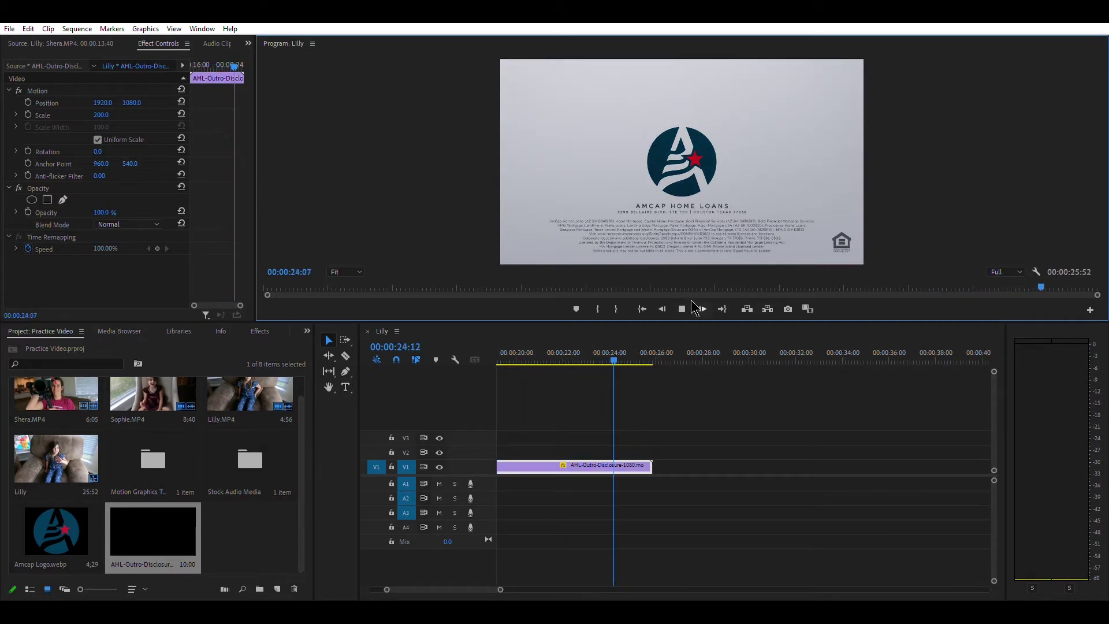
pyautogui.click(683, 308)
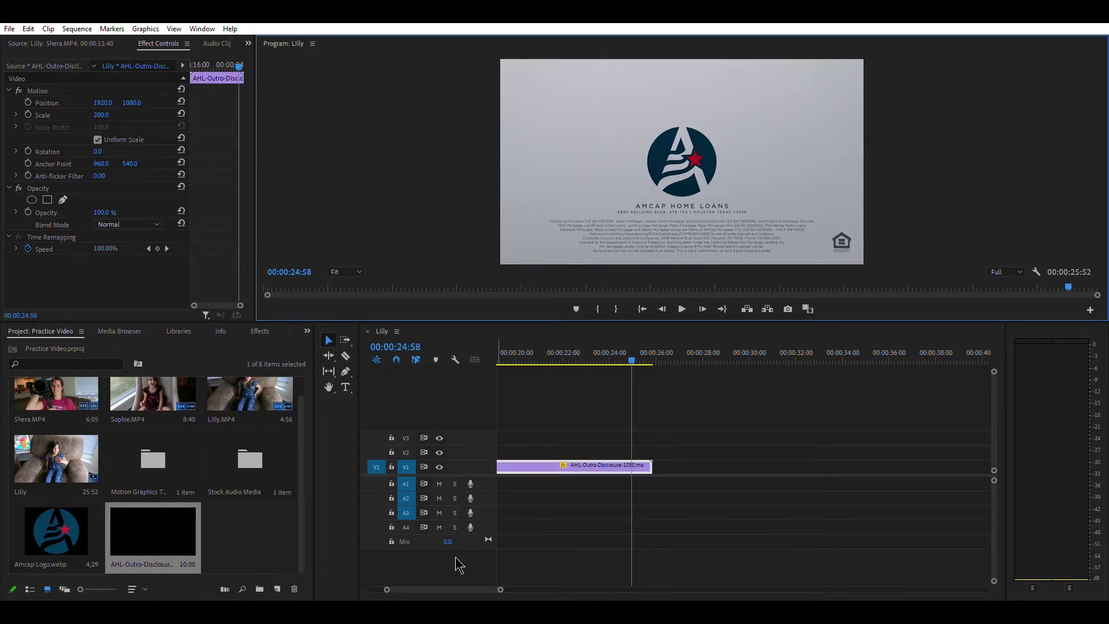
pyautogui.moveTo(458, 585); pyautogui.dragTo(429, 581)
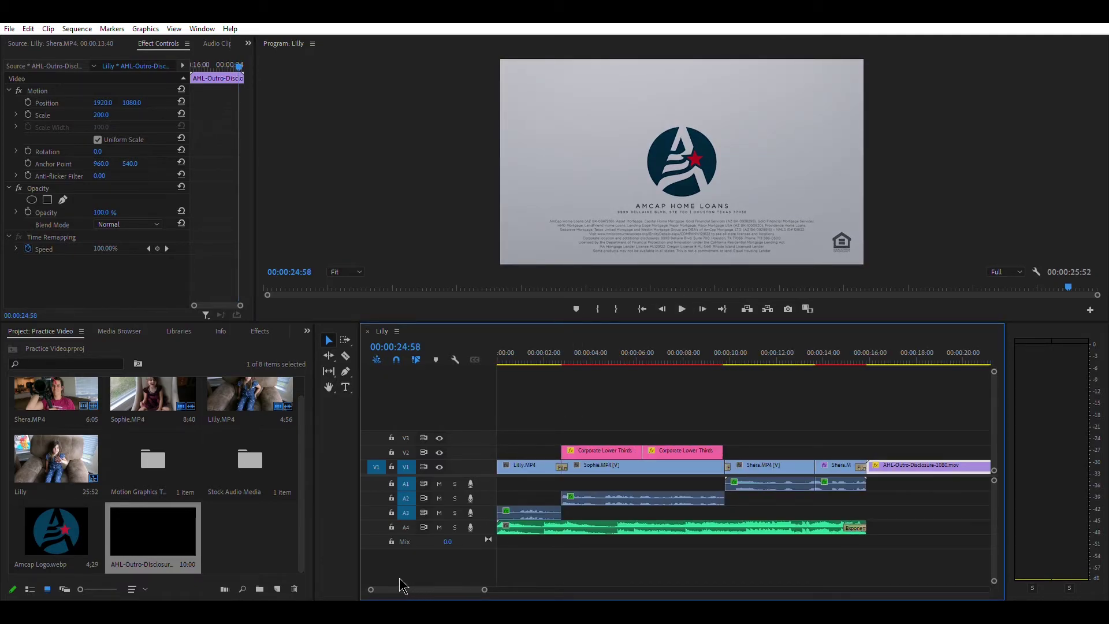
# - Place Amcap Logo.webp on V3 at 00:00 and extend it to end with Shera.MP4
pyautogui.click(54, 524)
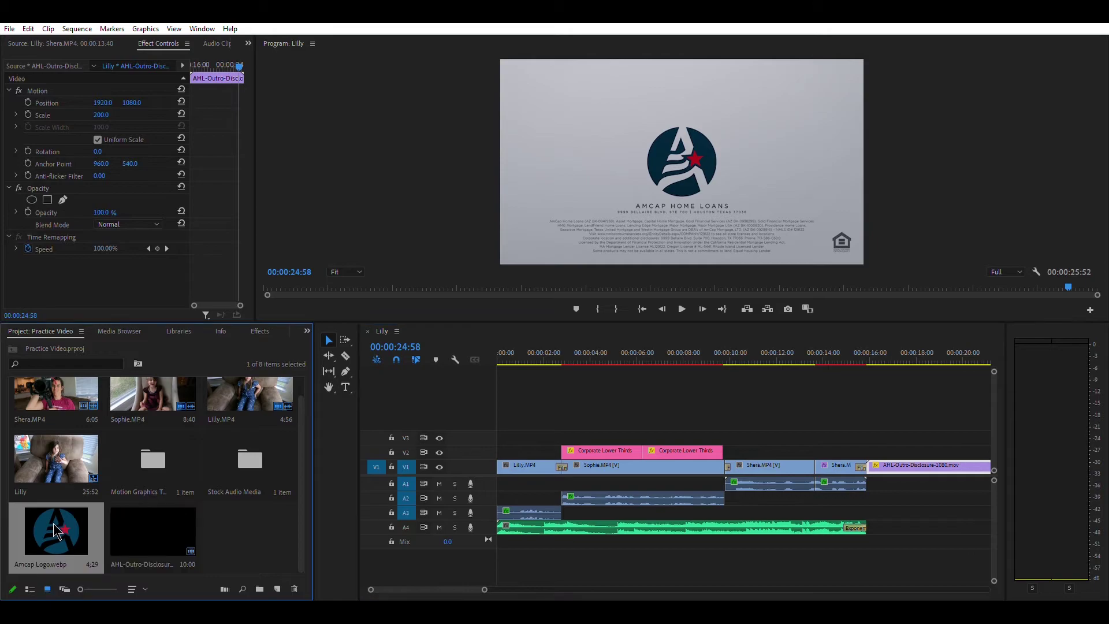
pyautogui.moveTo(53, 525); pyautogui.dragTo(509, 428)
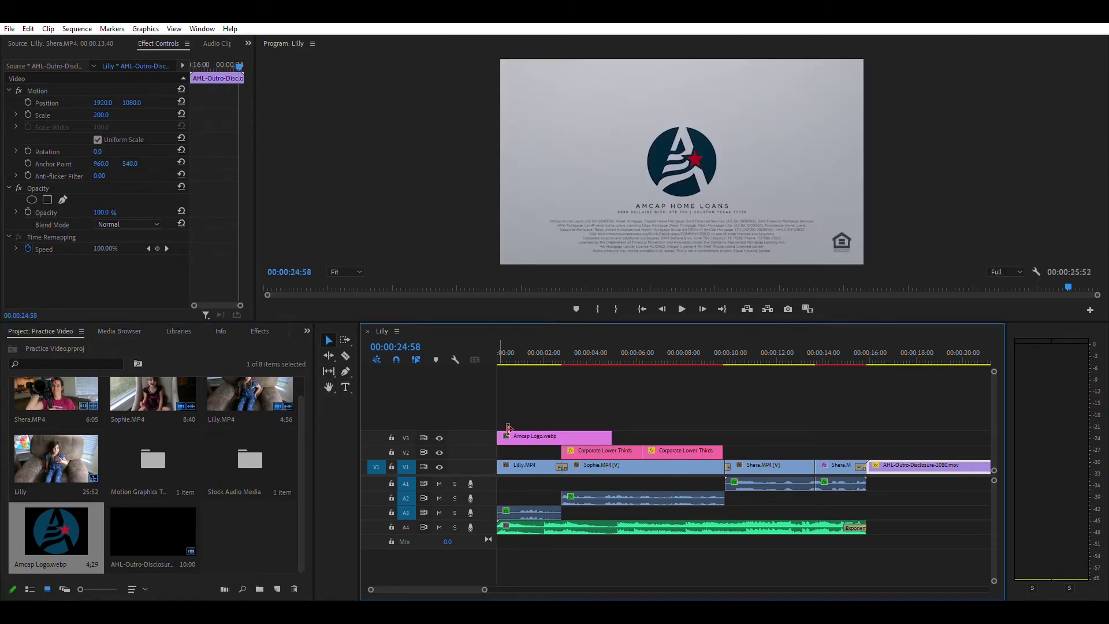
pyautogui.click(557, 433)
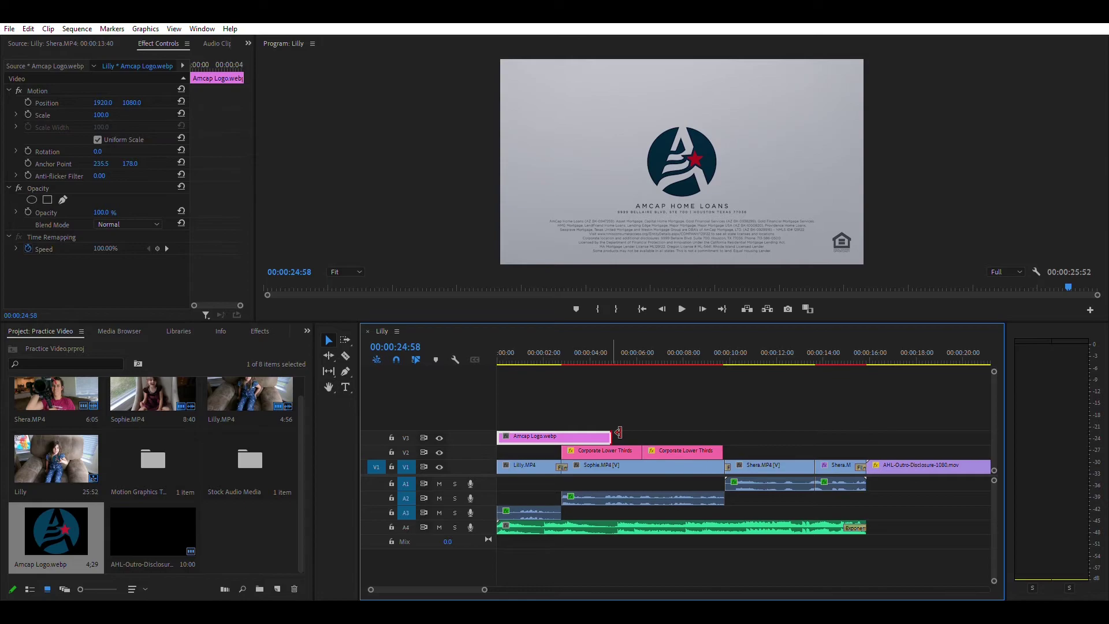
pyautogui.moveTo(619, 433); pyautogui.dragTo(787, 445)
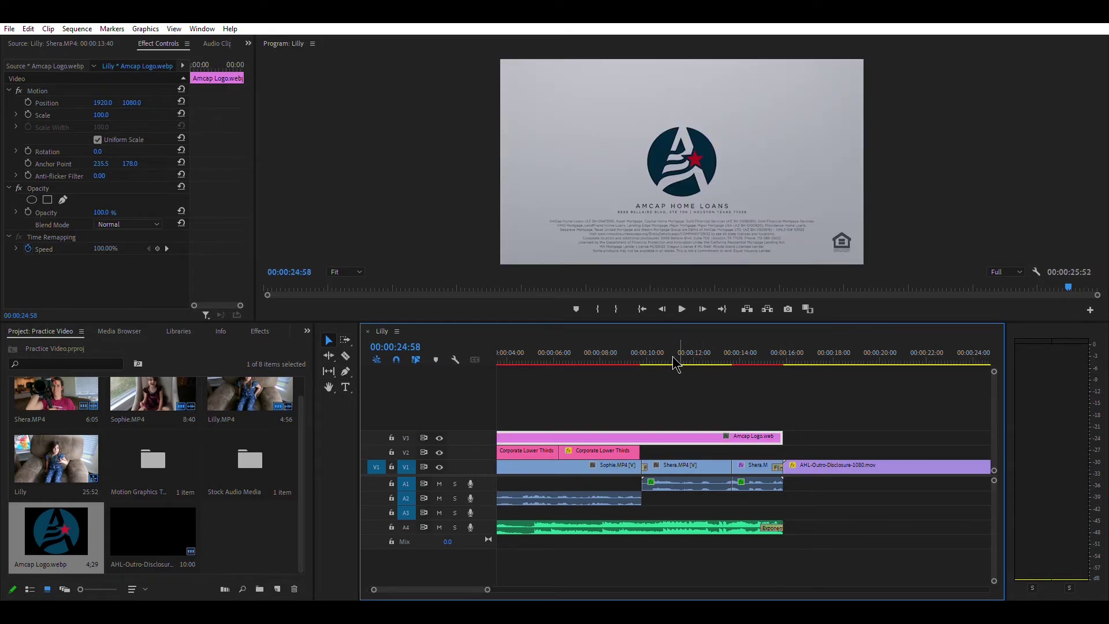
pyautogui.click(549, 359)
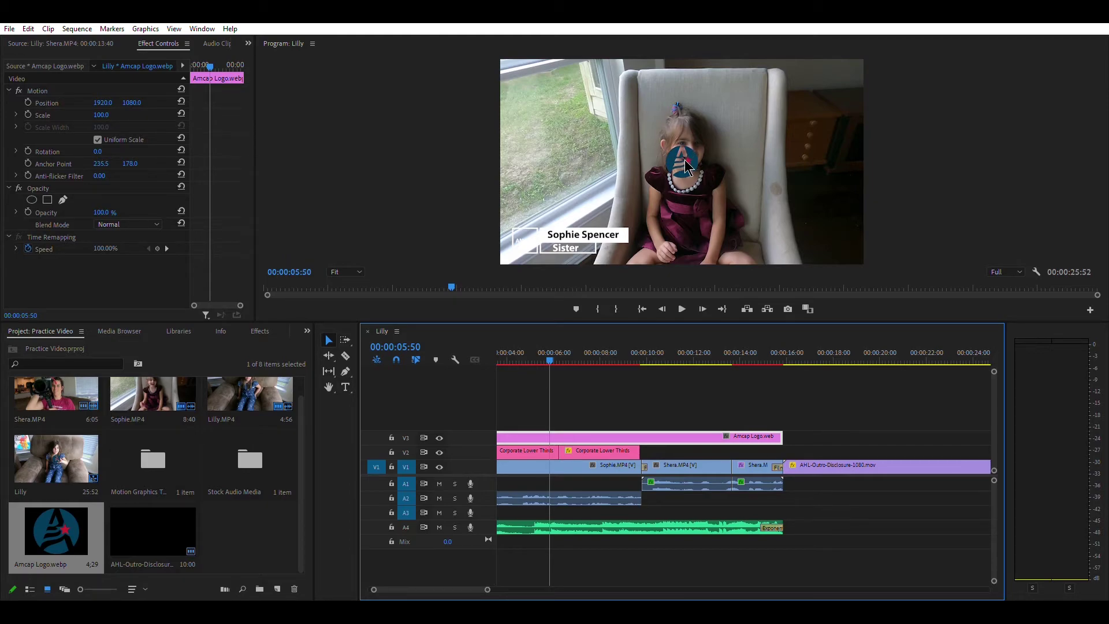
pyautogui.moveTo(425, 589); pyautogui.dragTo(416, 590)
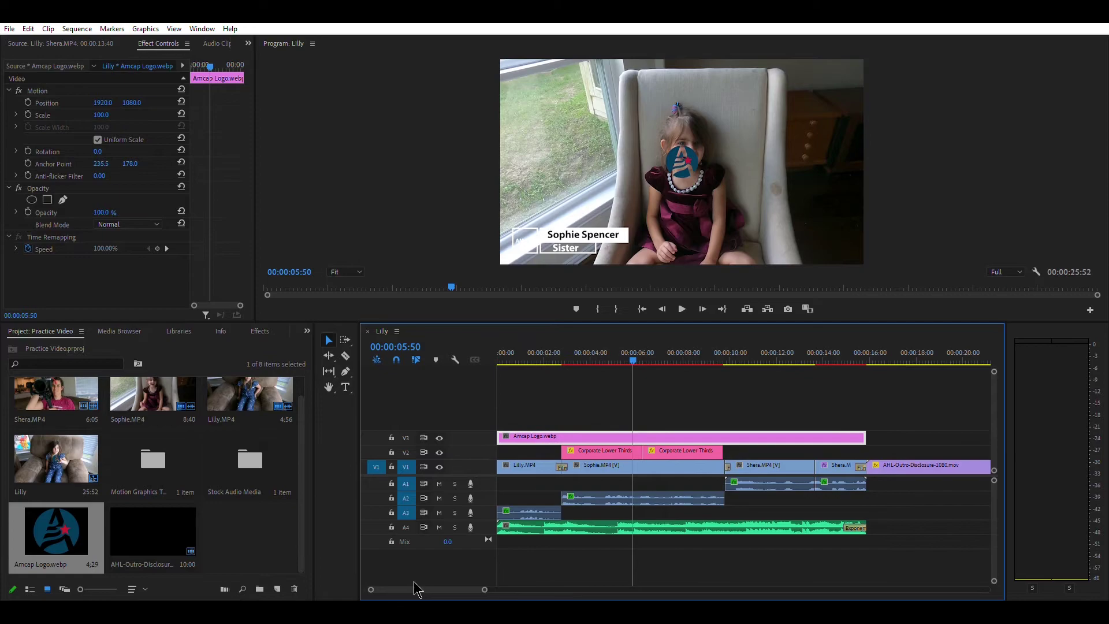
# - Set the logo clip's Motion Position to 3509.0, 1897.0 in the bottom-right corner
pyautogui.doubleClick(578, 431)
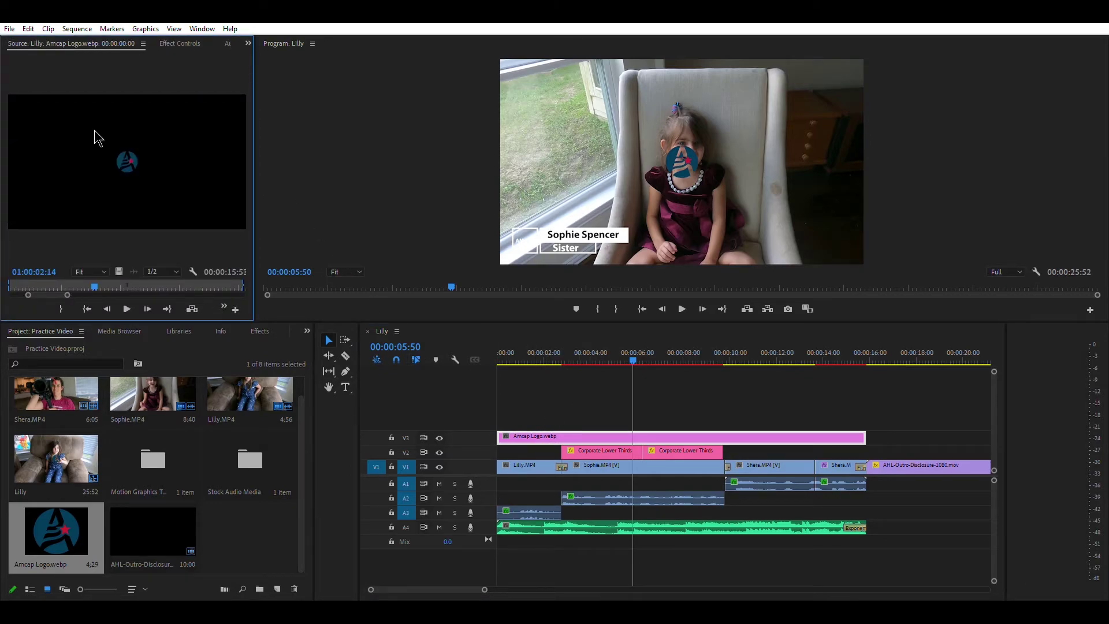
pyautogui.click(185, 41)
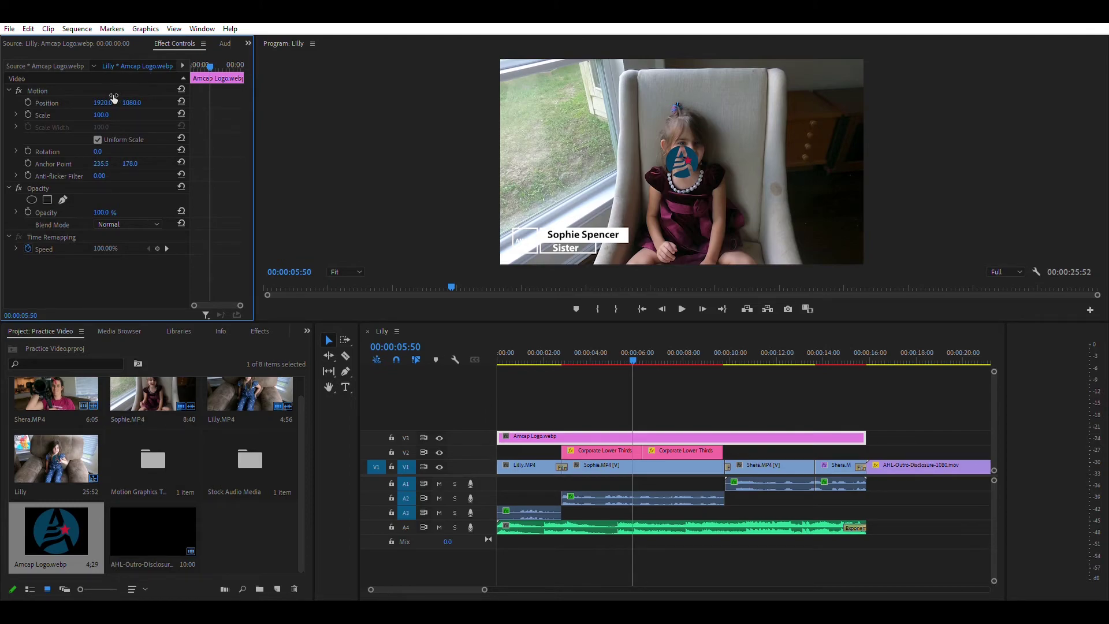
pyautogui.moveTo(103, 103); pyautogui.dragTo(267, 102)
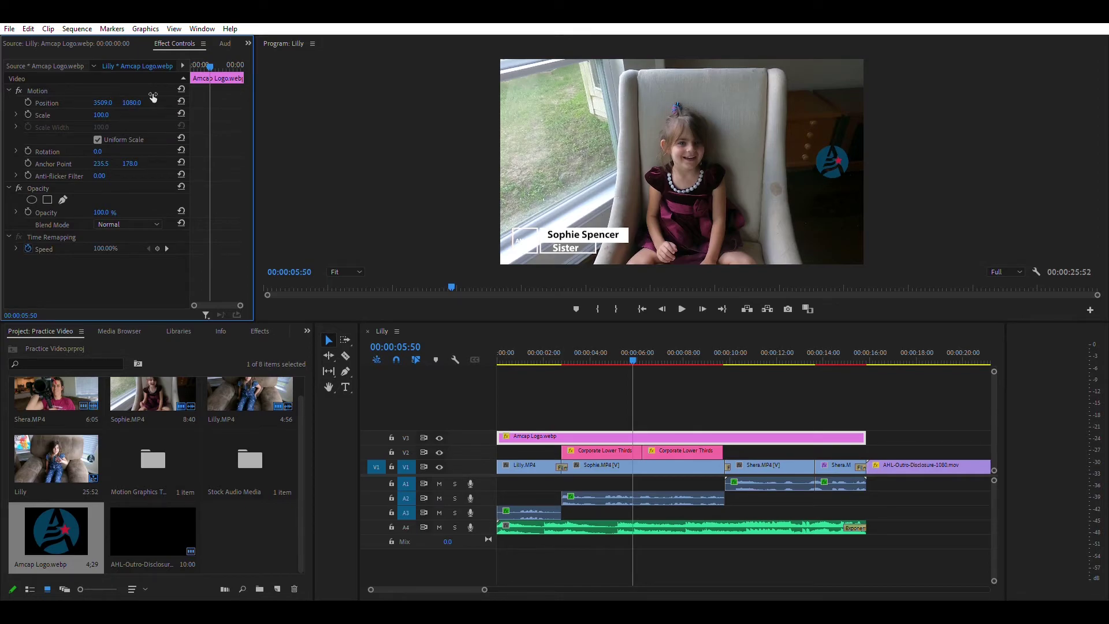
pyautogui.moveTo(132, 103); pyautogui.dragTo(316, 160)
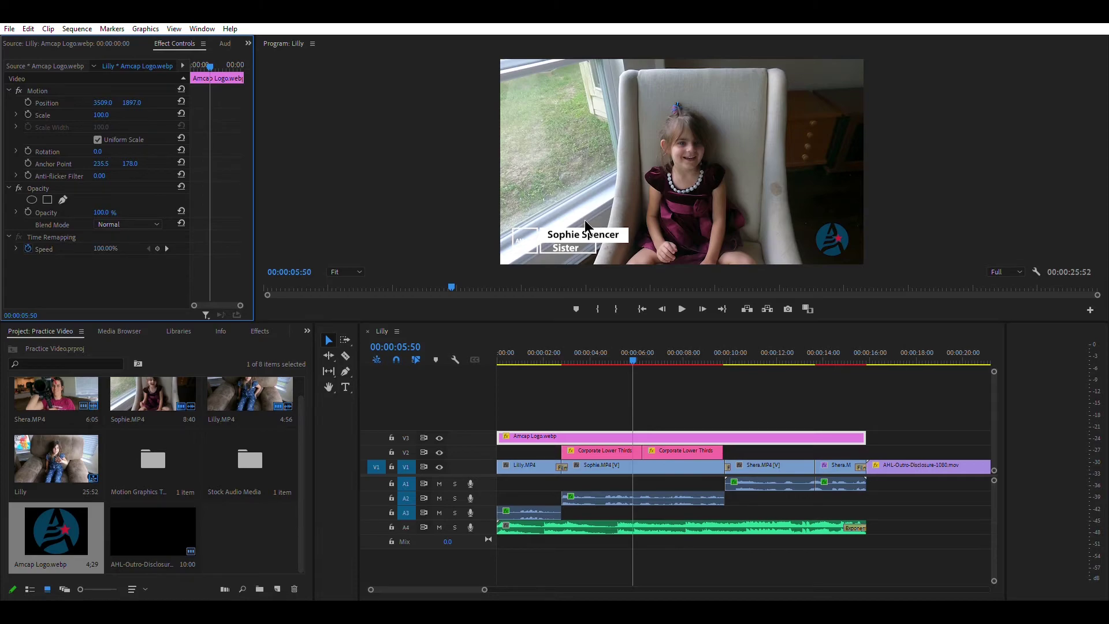
pyautogui.click(346, 355)
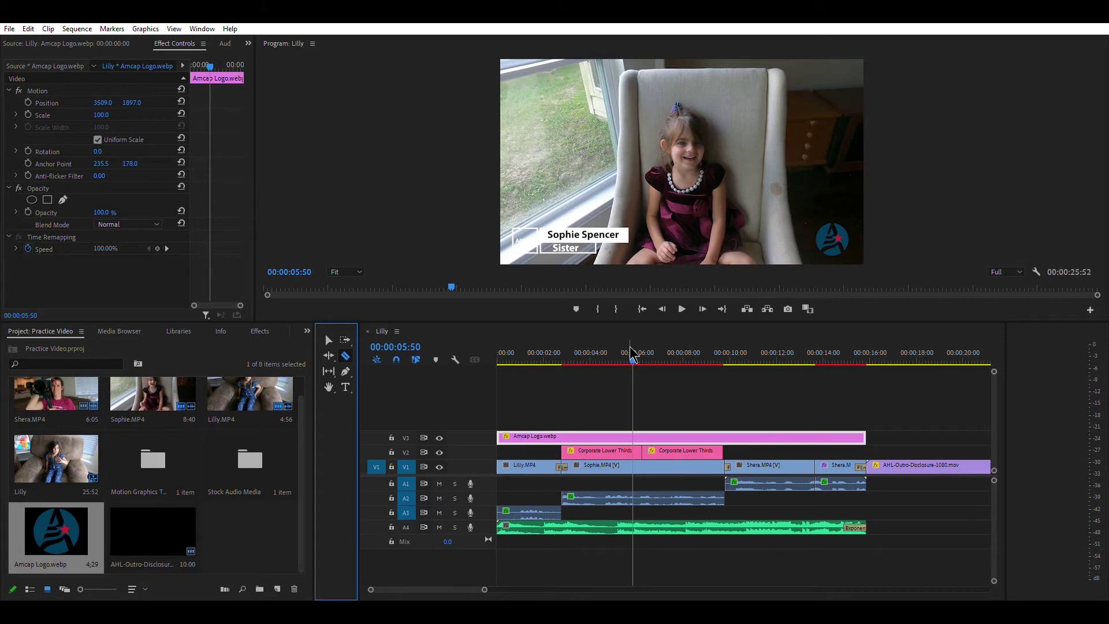
pyautogui.moveTo(634, 354); pyautogui.dragTo(495, 376)
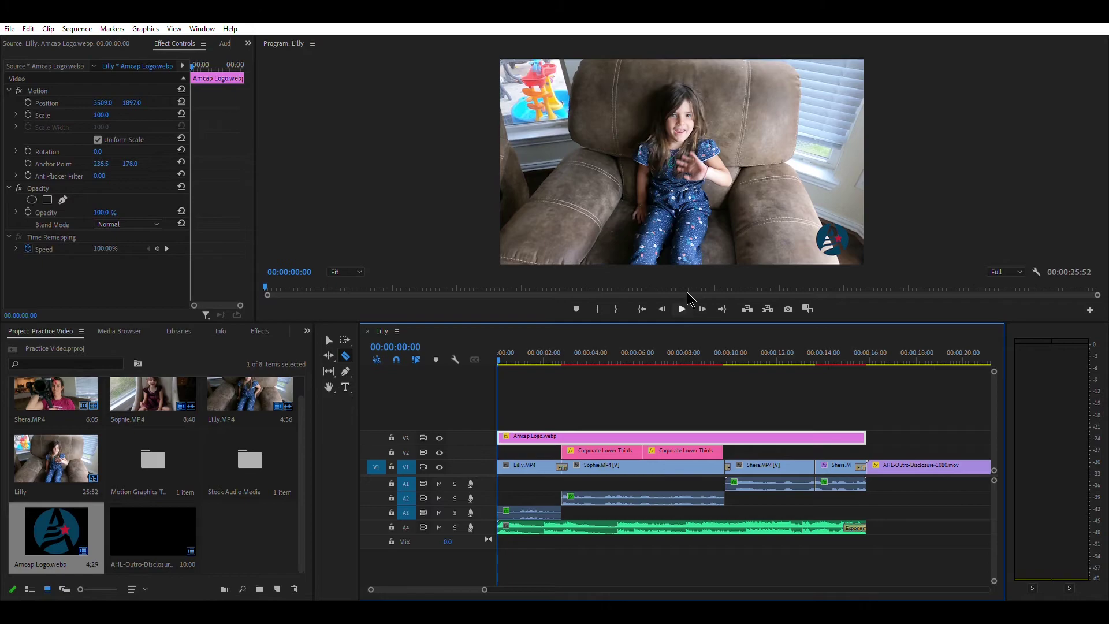
pyautogui.click(682, 309)
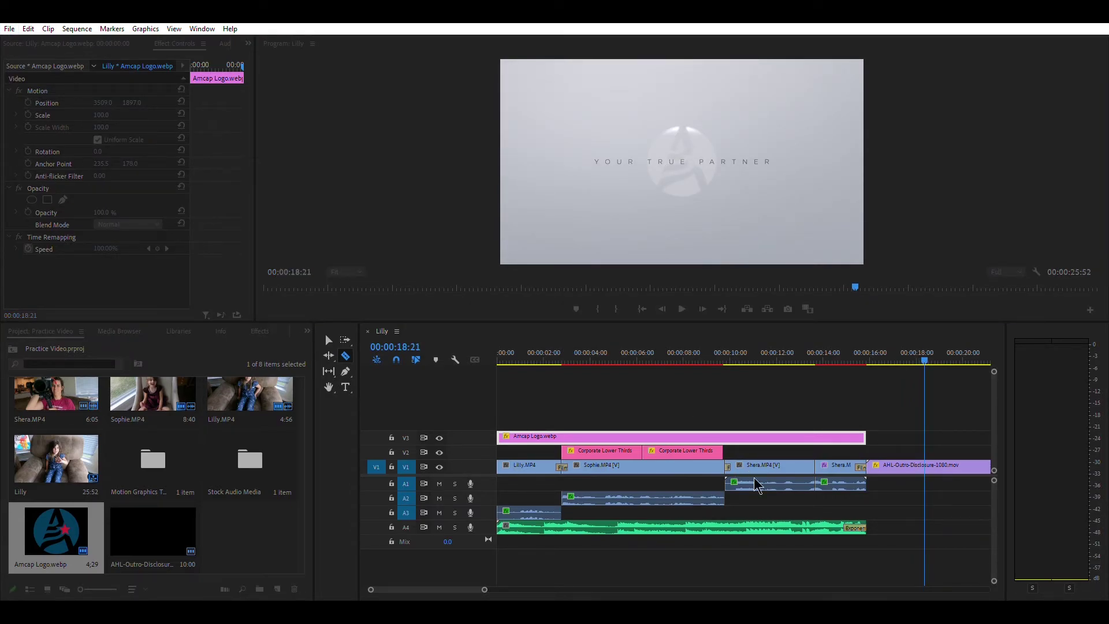
pyautogui.scroll(-3, 419, 587)
pyautogui.scroll(3, 423, 584)
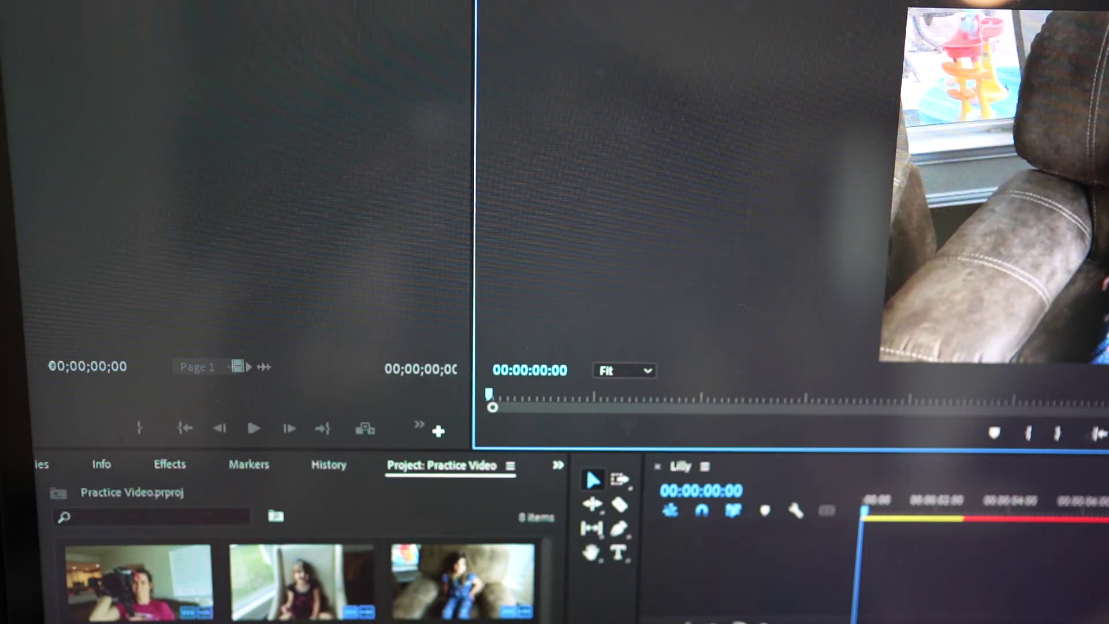
# - Open File > Export > Media for the Lilly sequence
pyautogui.hotkey('alt', 'f')
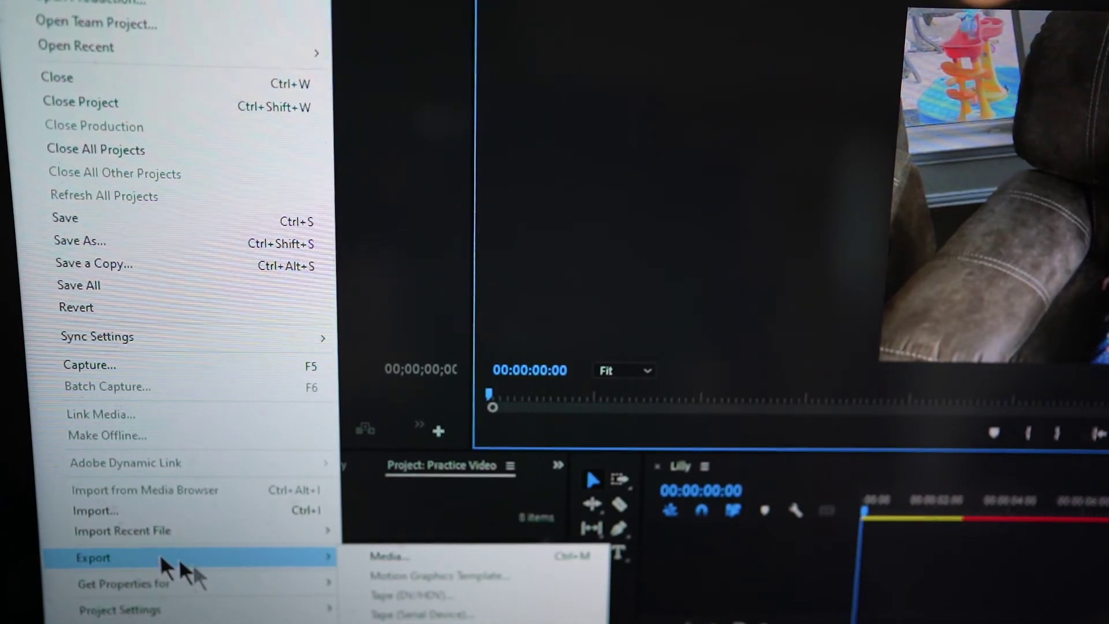
pyautogui.moveTo(287, 560)
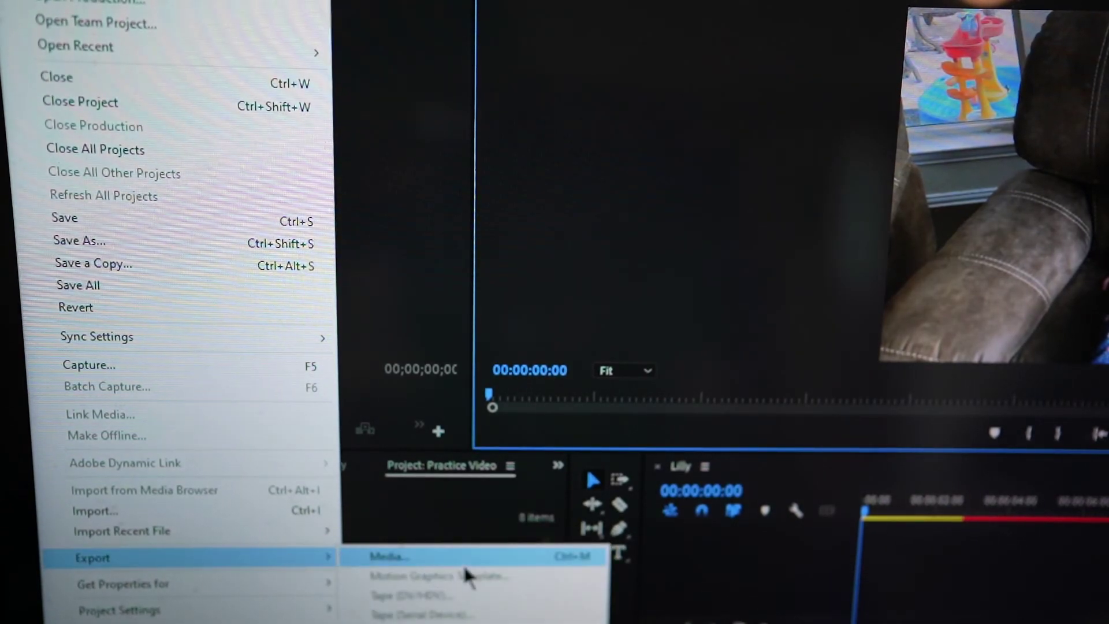
pyautogui.click(461, 558)
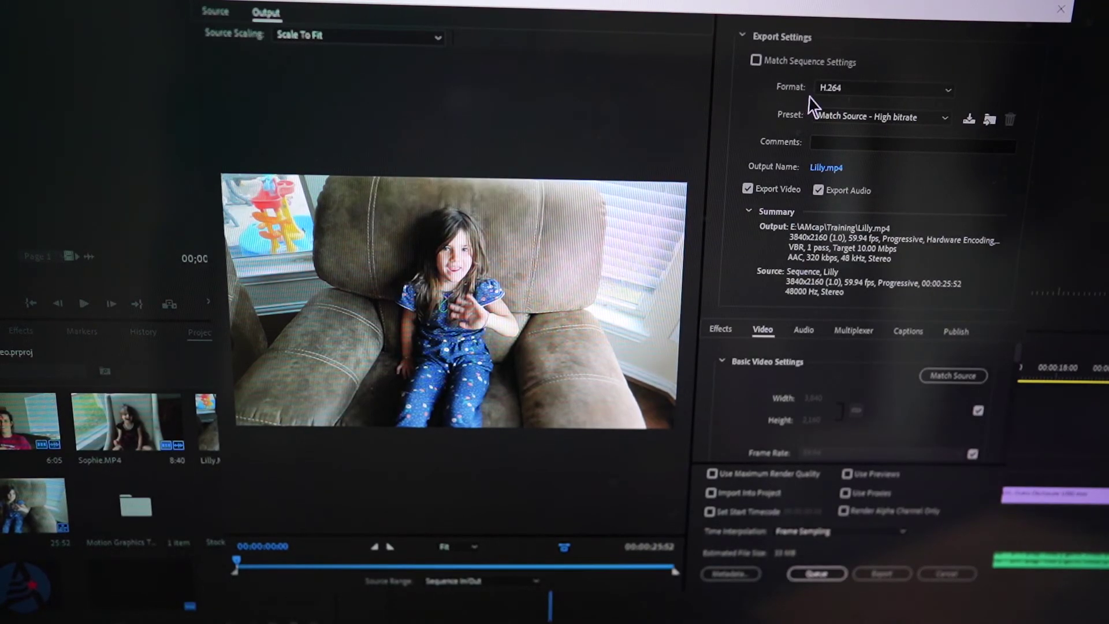
# - Use the YouTube 1080p Full HD preset with Entire Sequence range, then choose the output location
pyautogui.click(851, 122)
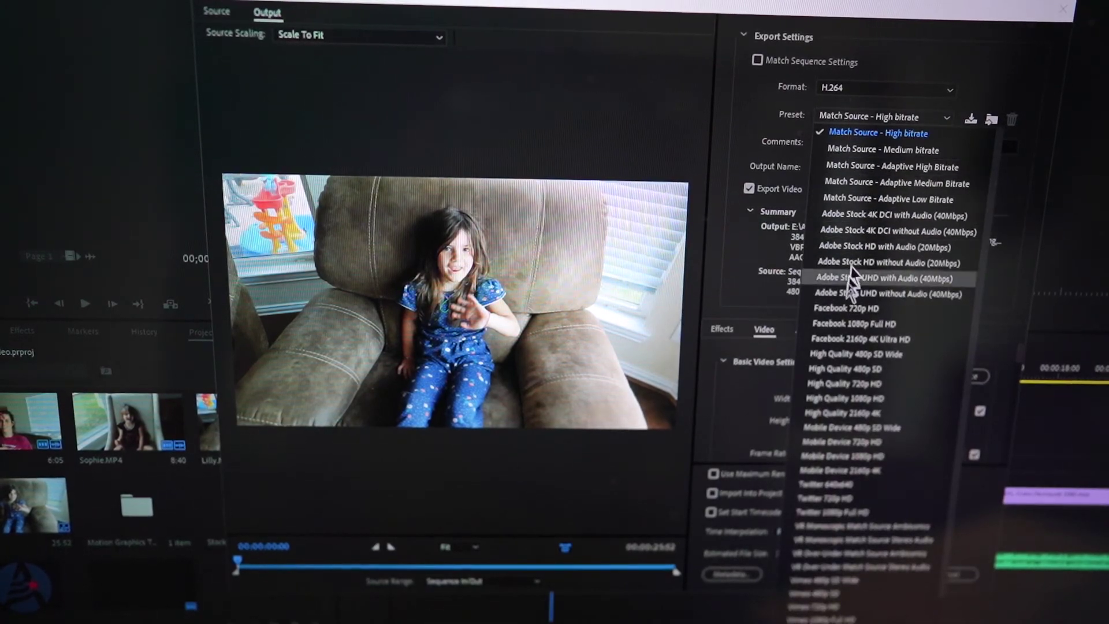
pyautogui.scroll(-2, 843, 314)
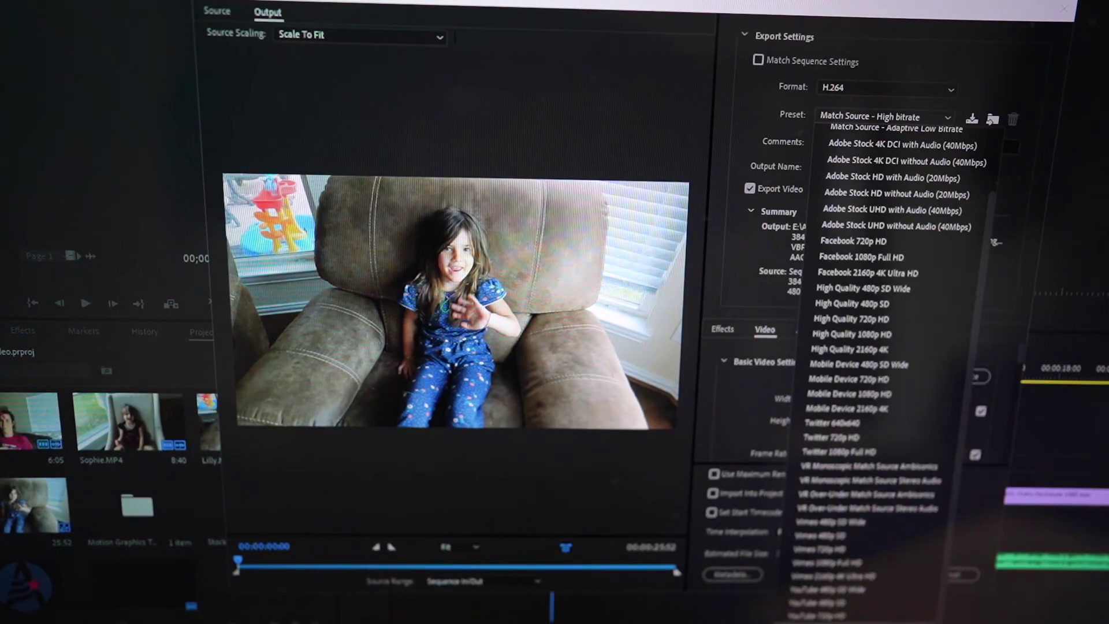
pyautogui.press('Escape')
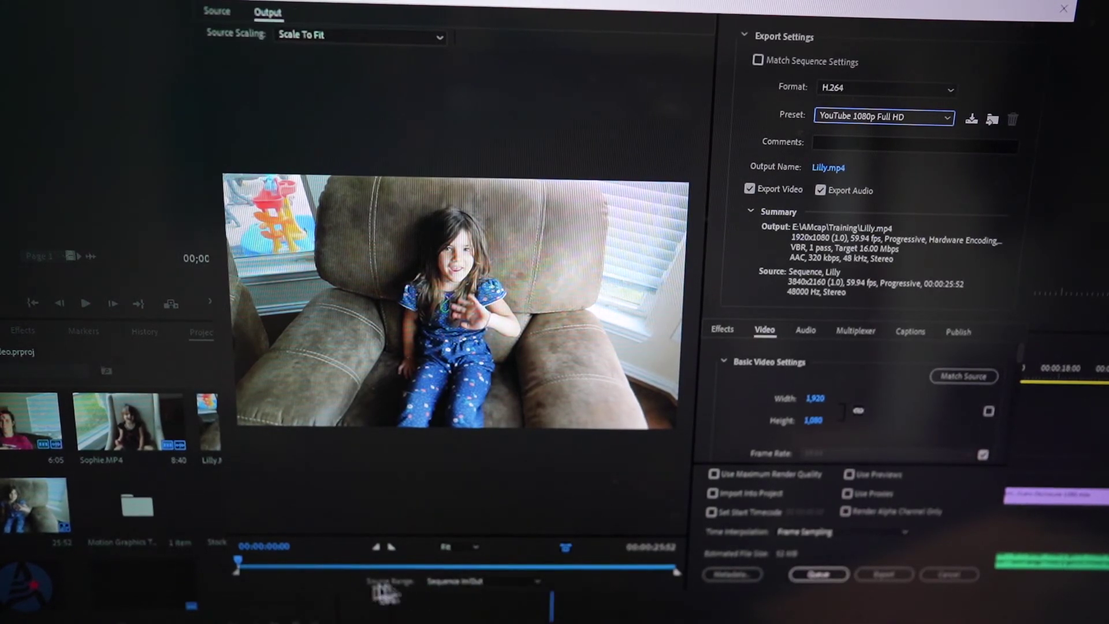
pyautogui.click(515, 583)
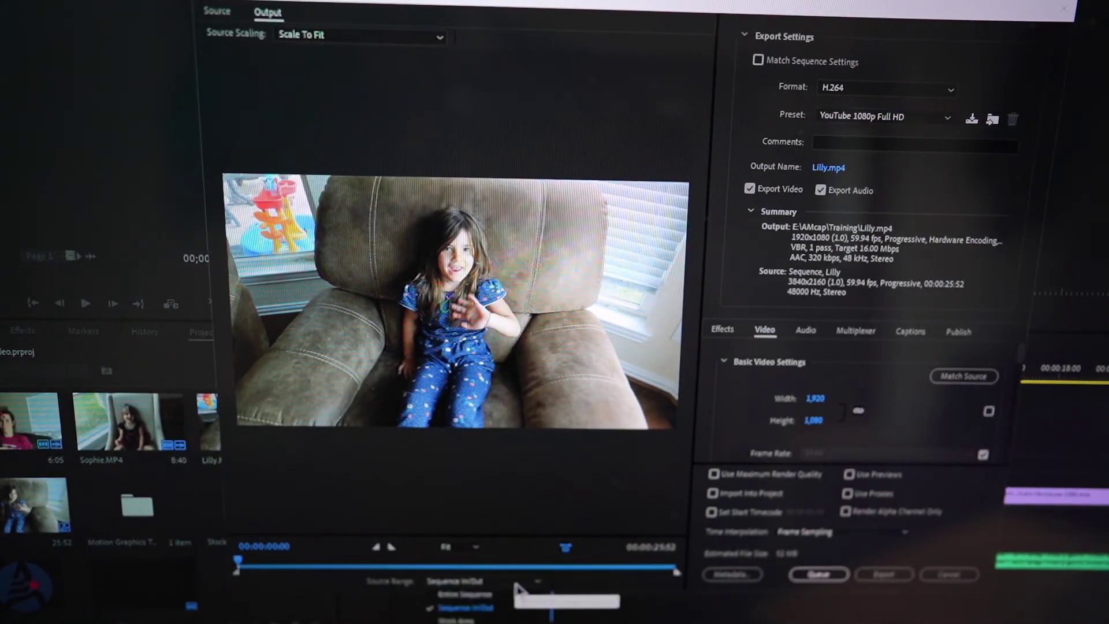
pyautogui.click(483, 594)
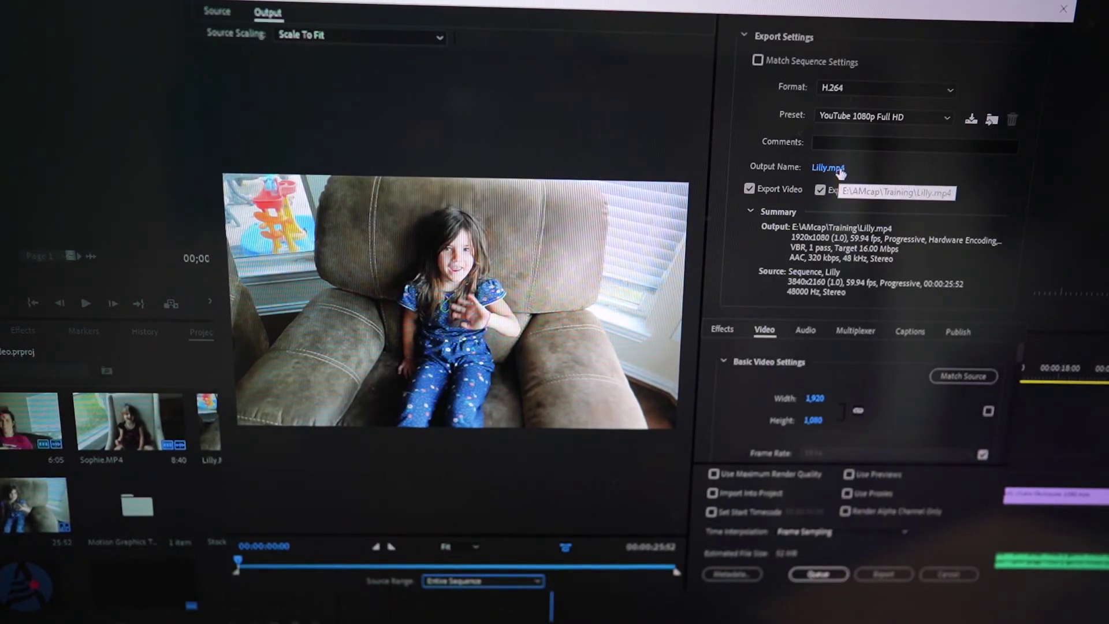
pyautogui.click(828, 169)
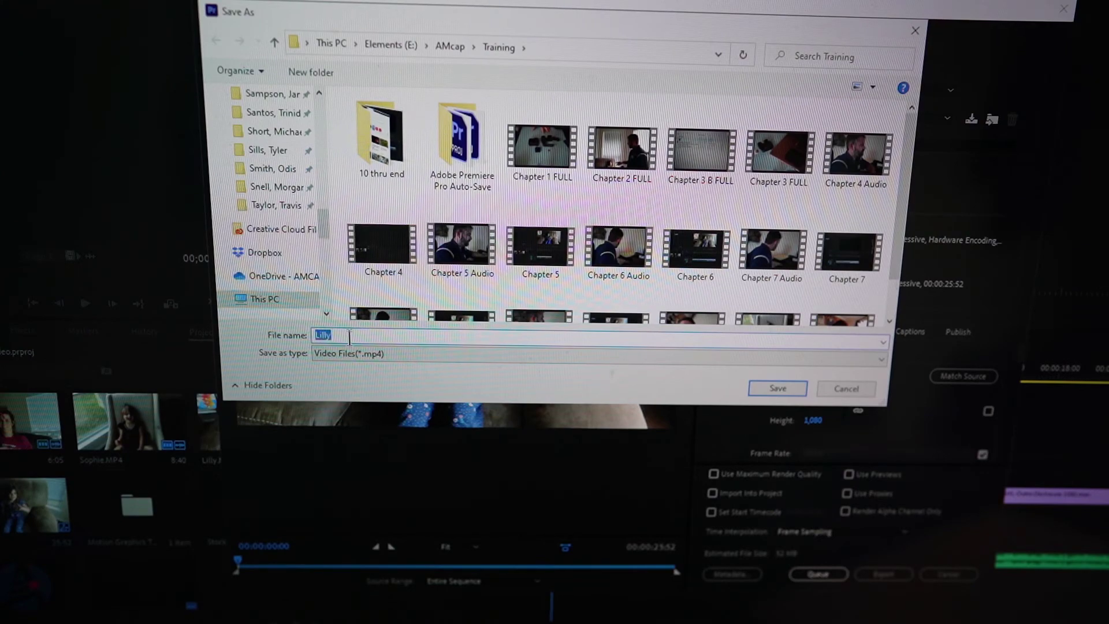
# - Name the export file 'Final Video' and save it in E:\AMcap\Training
pyautogui.write('Final Video')
pyautogui.click(766, 386)
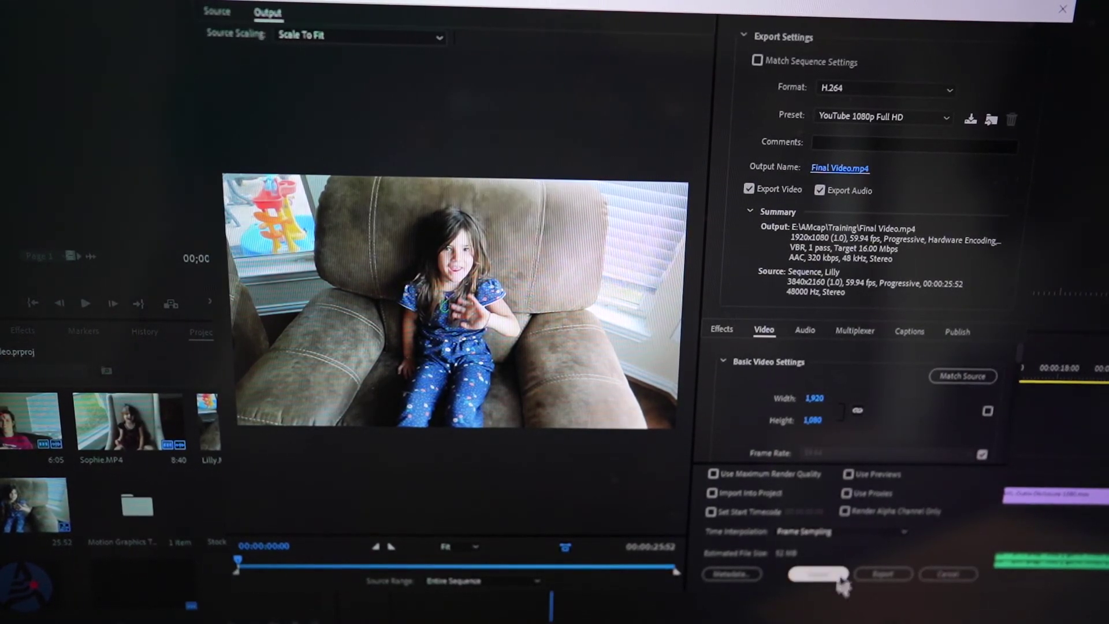
# - Start exporting Final Video.mp4, accepting the low-quality unlicensed audio warning
pyautogui.click(885, 575)
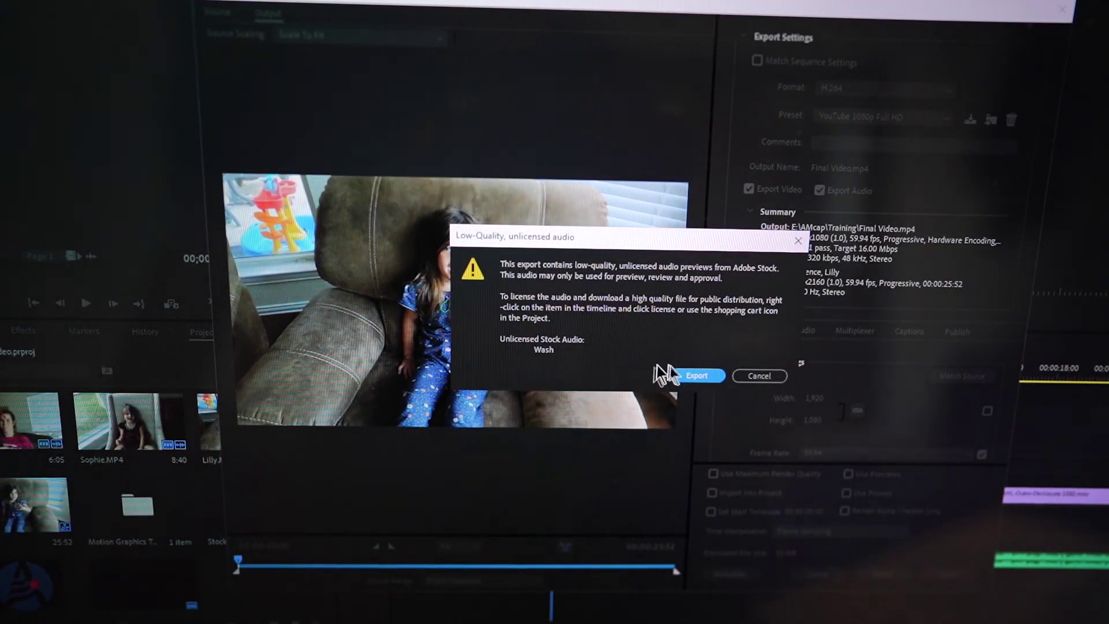
pyautogui.click(692, 374)
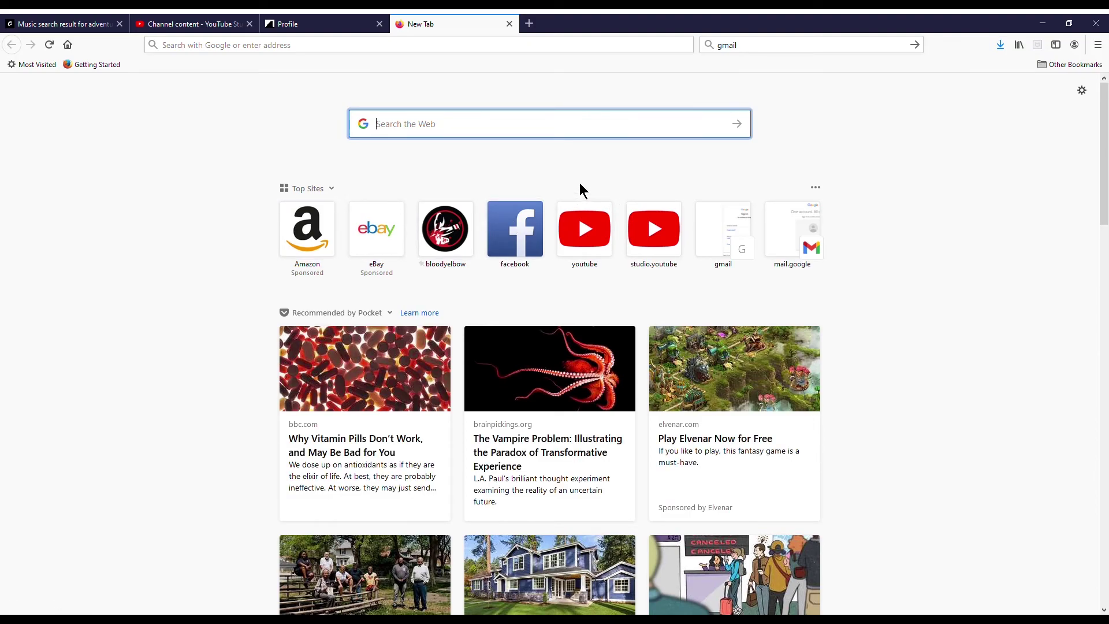
# - Search Google for 'wetransfer', go to the WeTransfer site and dismiss the Pro promotion
pyautogui.click(471, 131)
pyautogui.write('wetr')
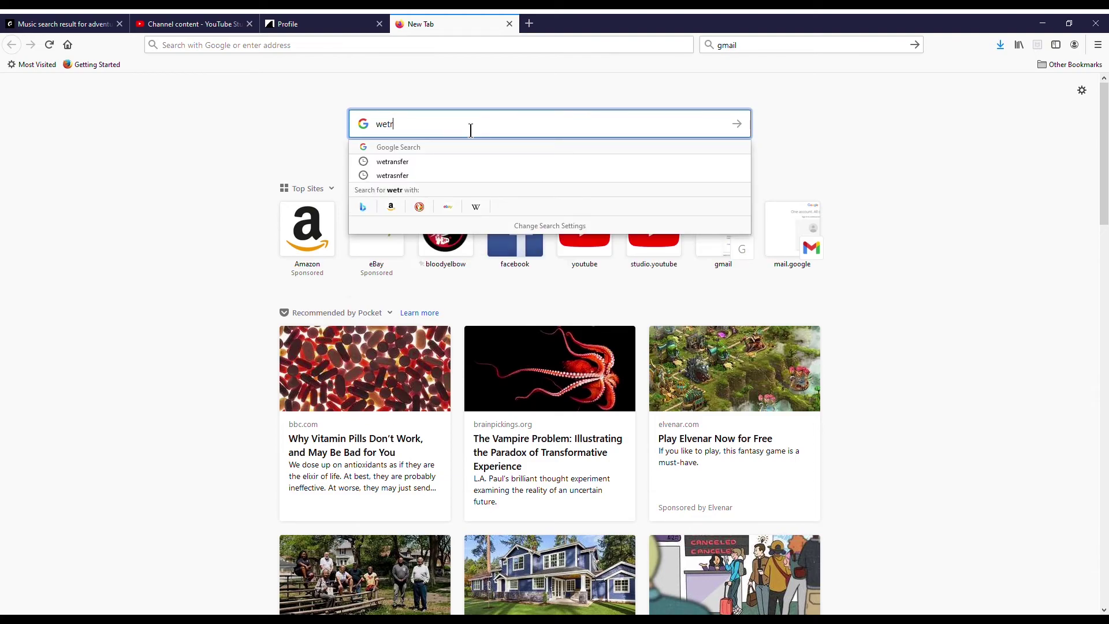
pyautogui.write('ansfer')
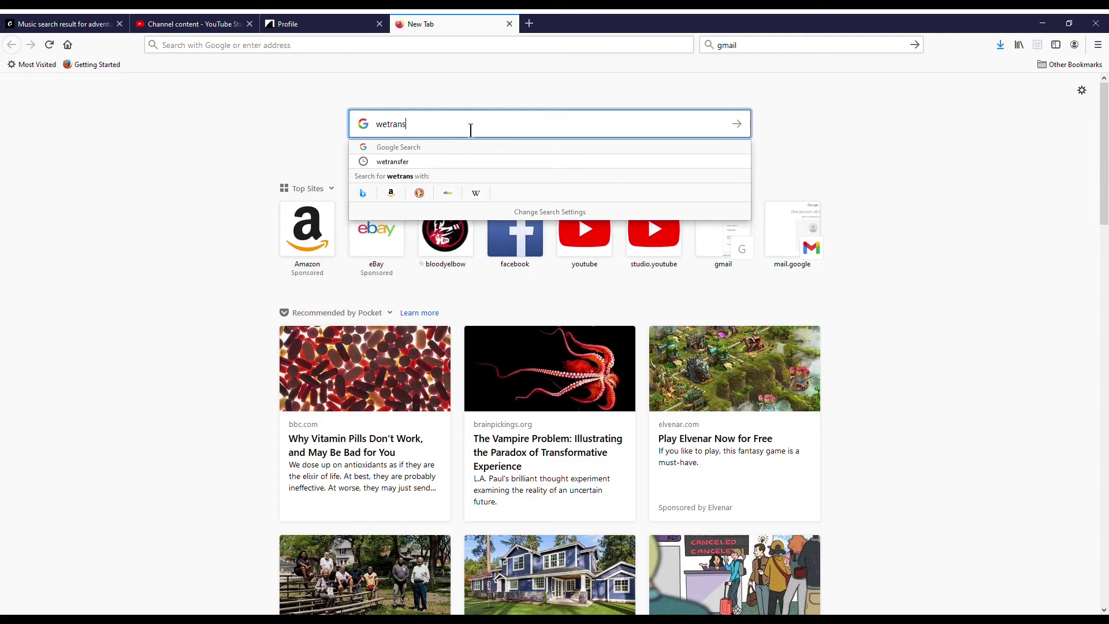
pyautogui.press('Return')
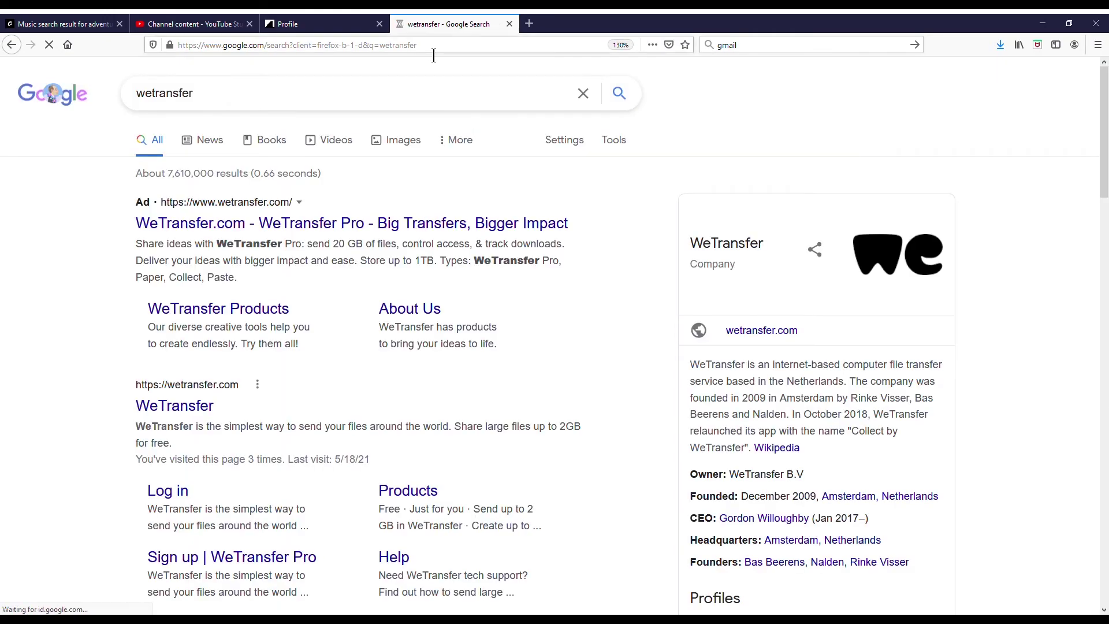
pyautogui.click(287, 231)
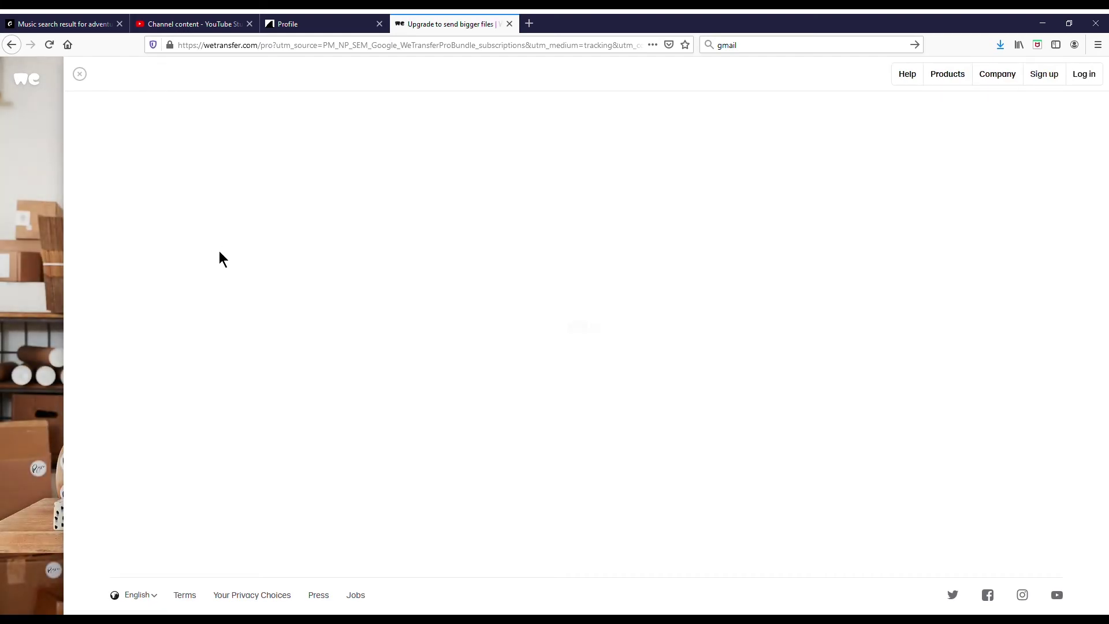
pyautogui.click(79, 74)
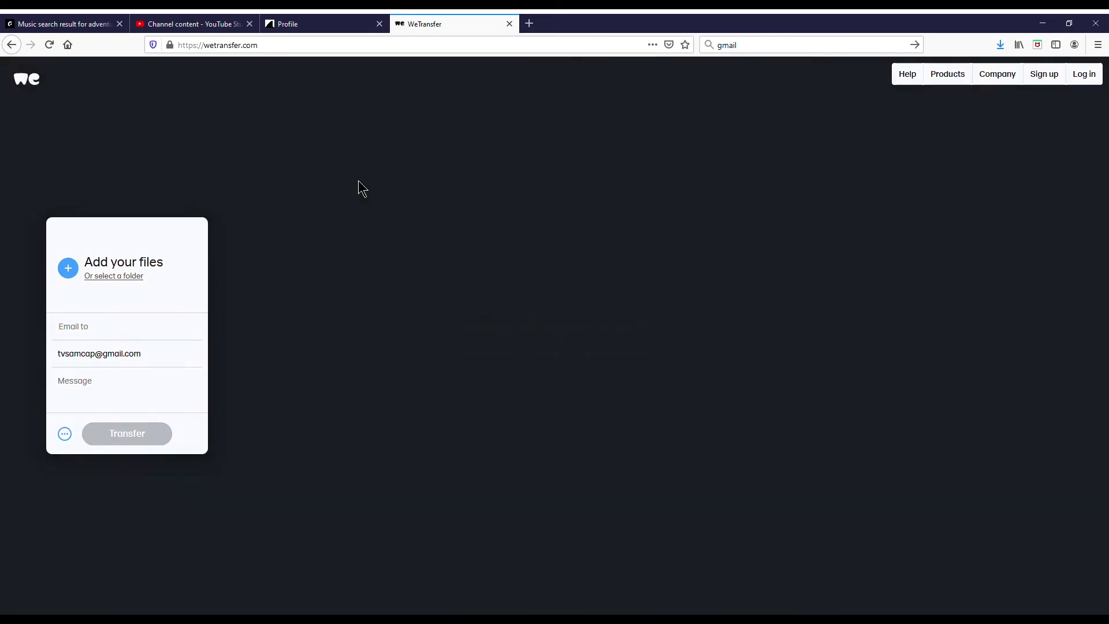
# - Drop Final Practice Video.mp4 into the transfer and add the recipient's e-mail address
pyautogui.moveTo(358, 185); pyautogui.dragTo(554, 402)
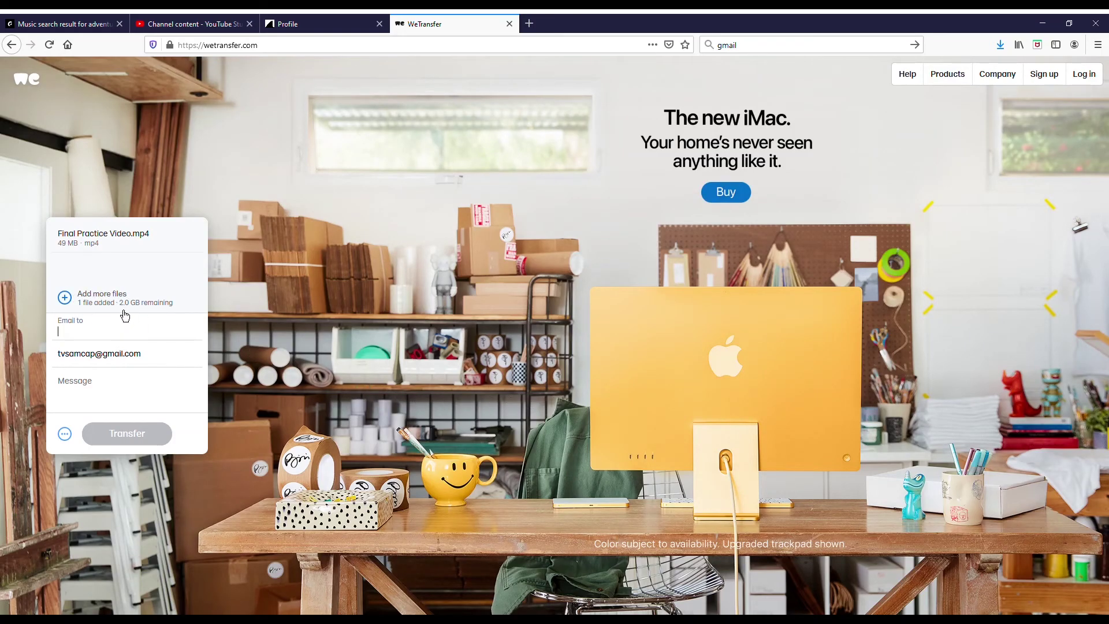
pyautogui.click(103, 337)
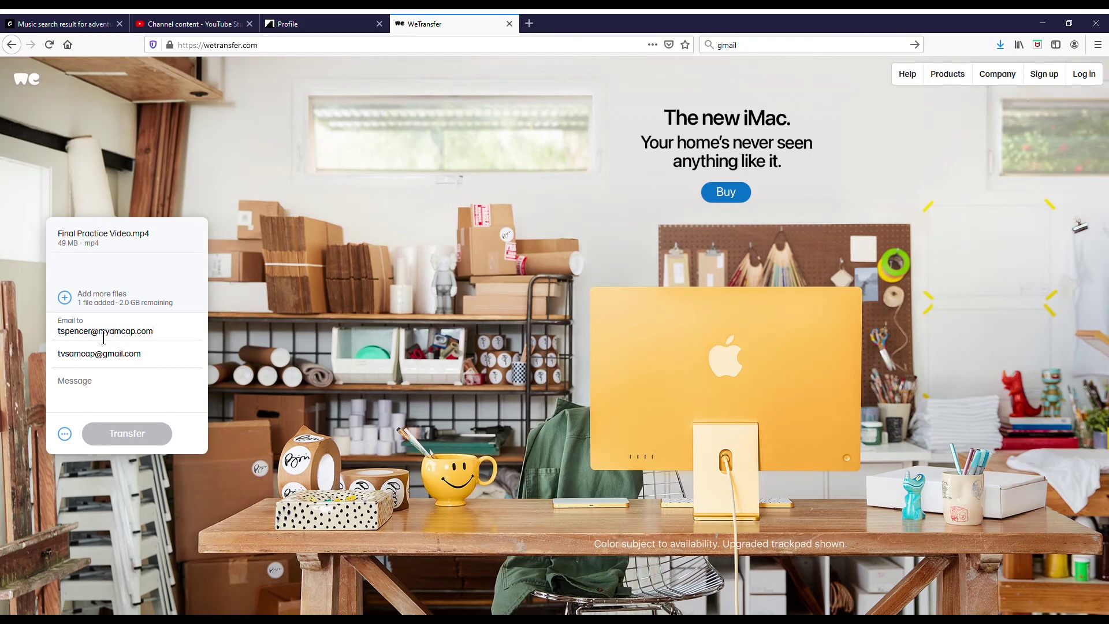
pyautogui.click(129, 441)
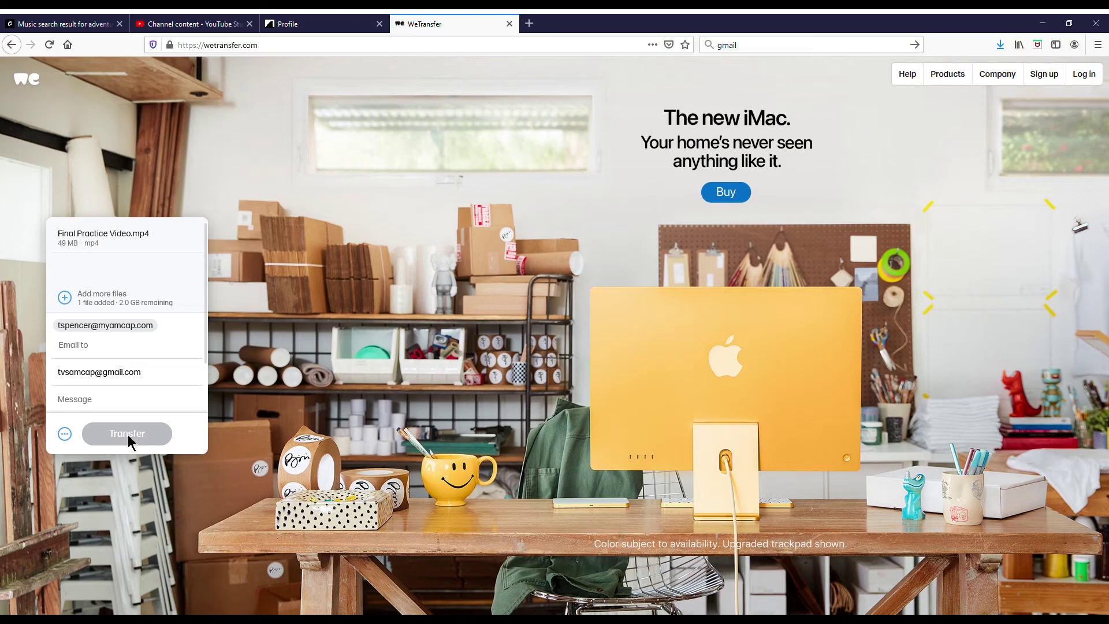